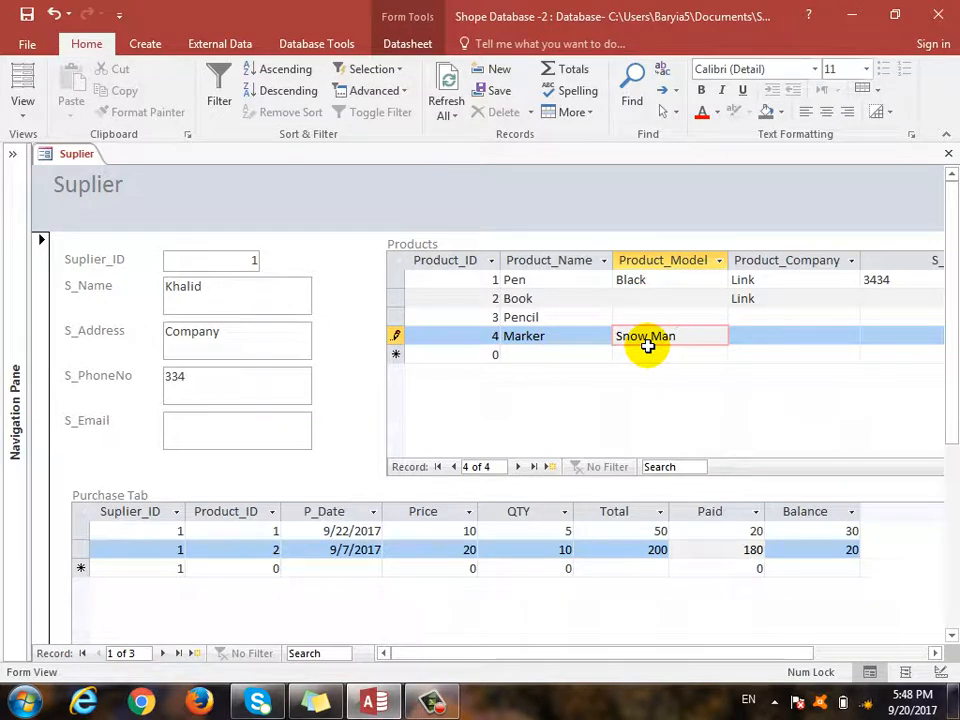
- Finish the Marker product row by entering 3434 as its S_No and saving the row
key(Tab)
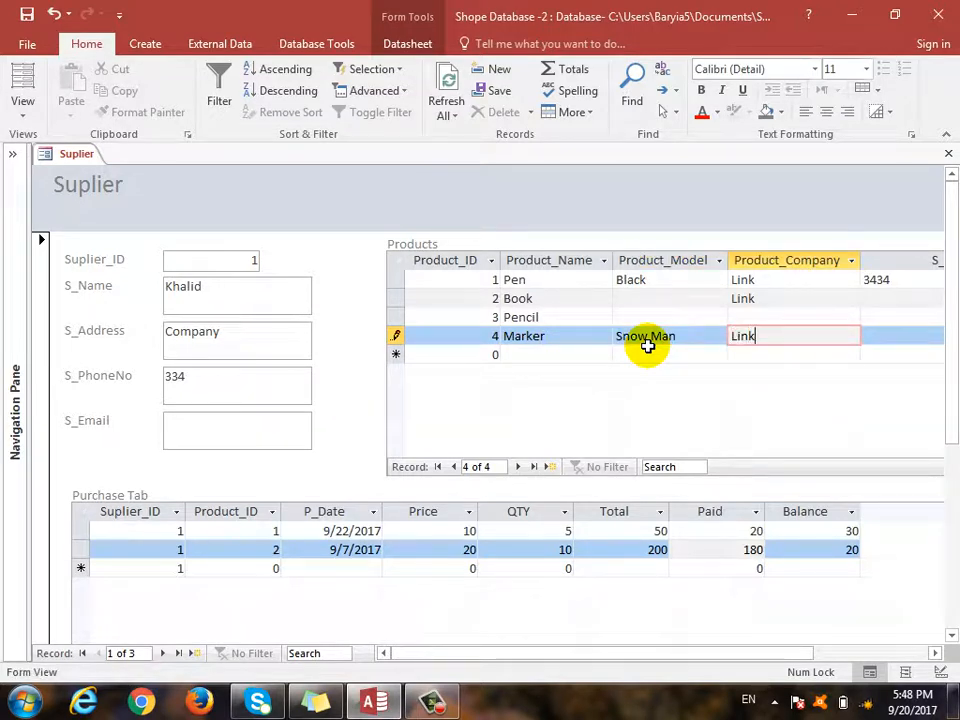
key(Tab)
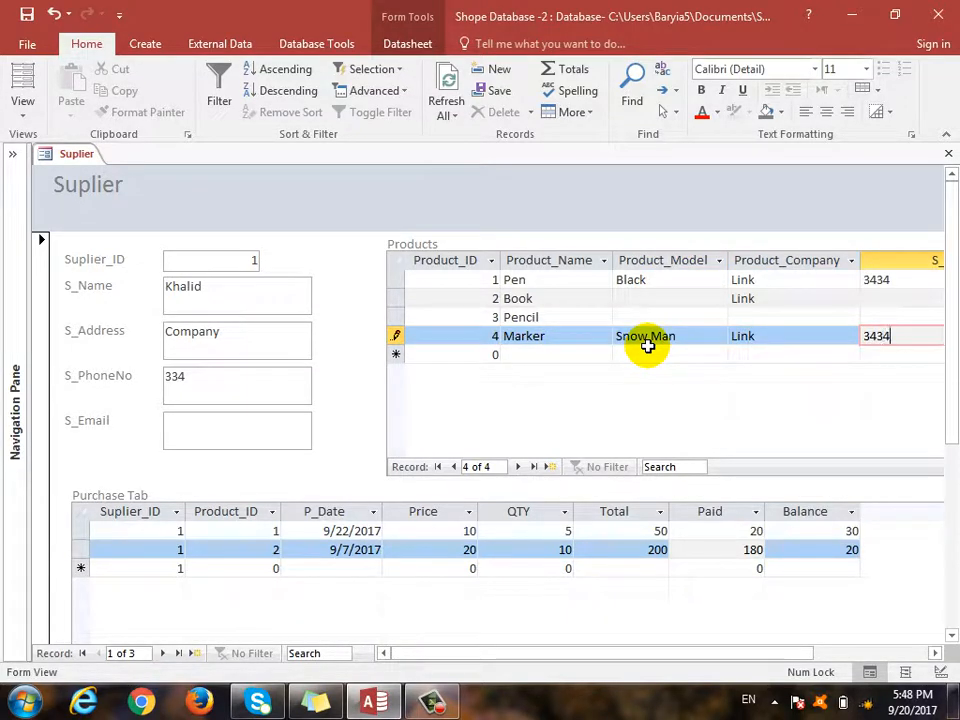
text(3434)
key(Tab)
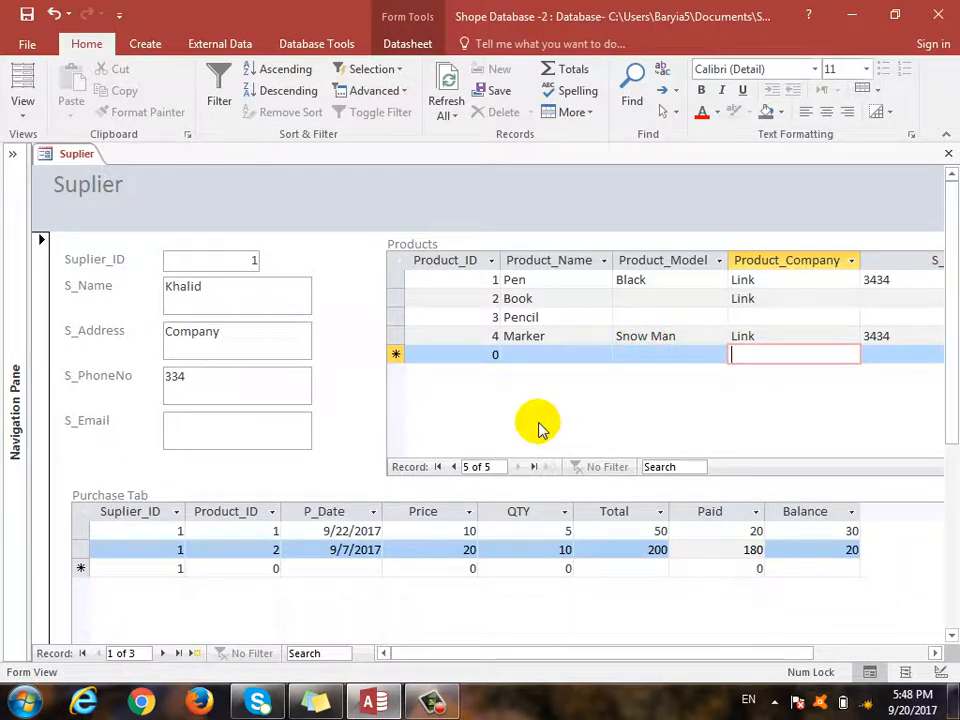
- Start a new supplier record and set its Suplier_ID to 12
click(190, 653)
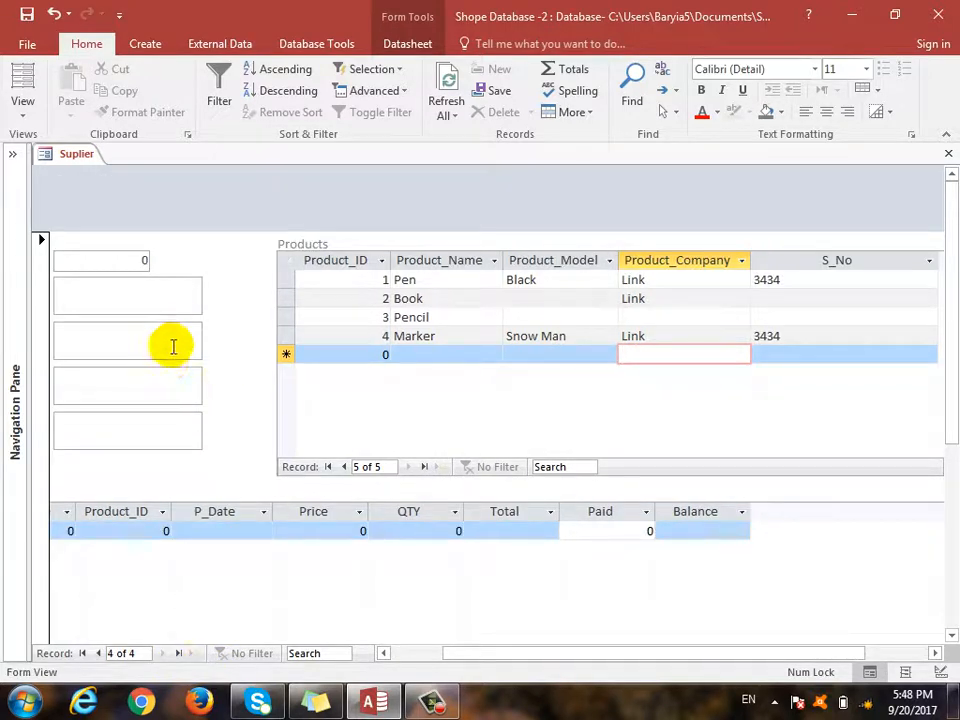
drag(527, 653, 375, 638)
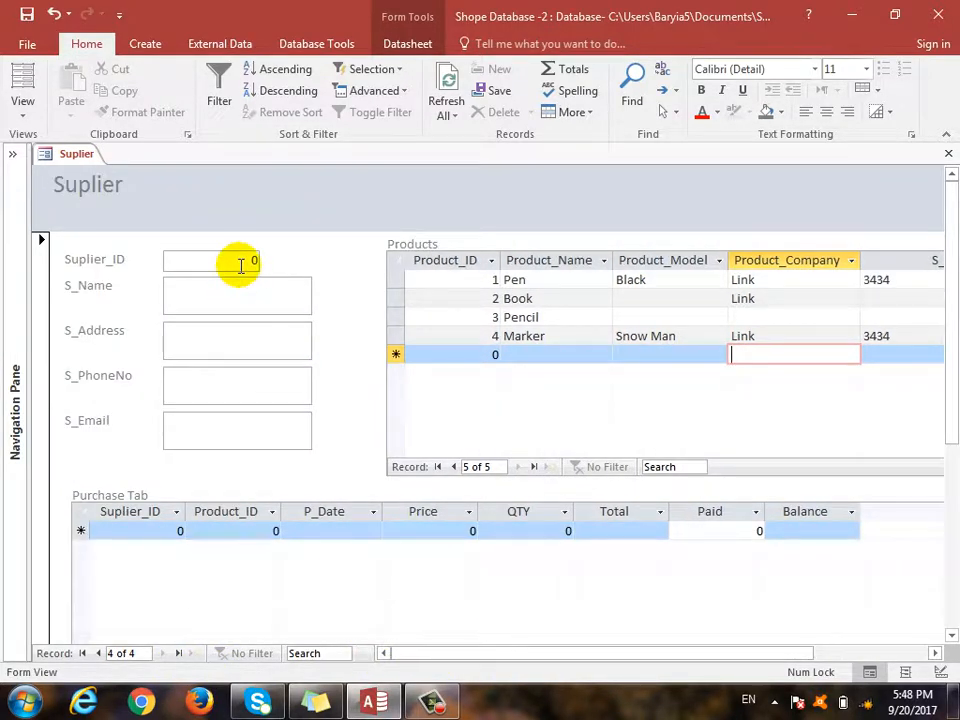
drag(241, 265, 295, 266)
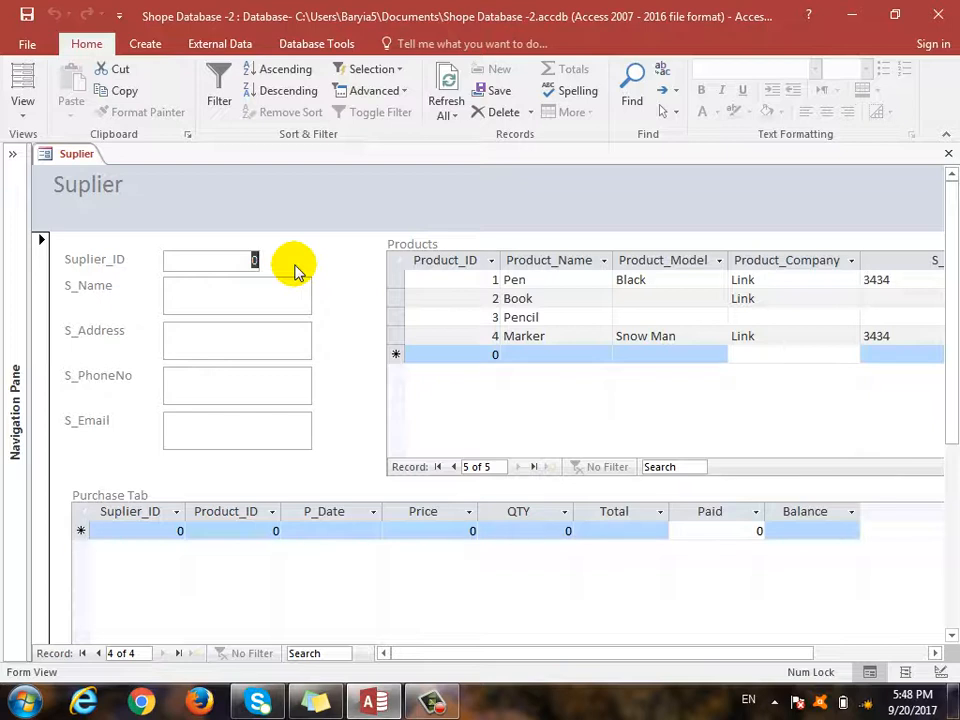
text(12)
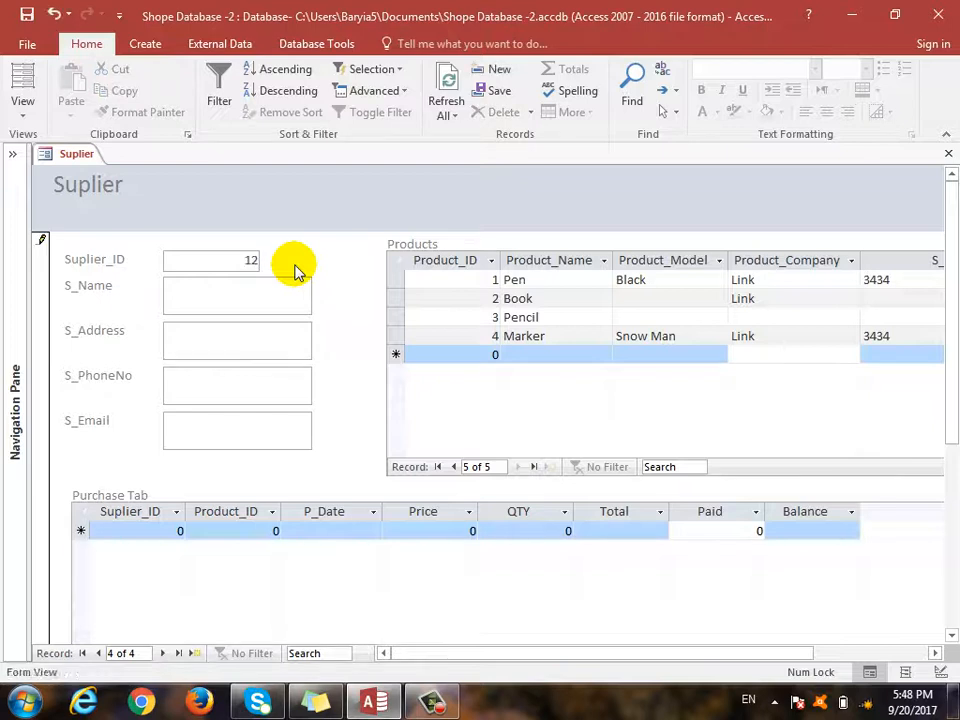
- Fill in the supplier's name, street address and phone number
click(217, 299)
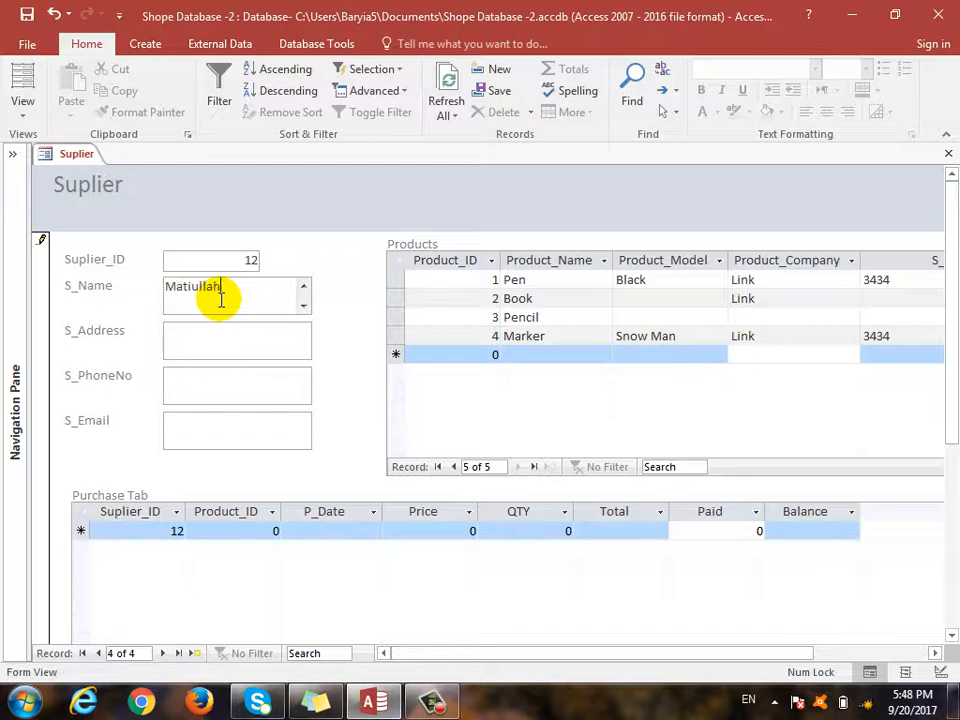
text(Matiullah)
click(223, 342)
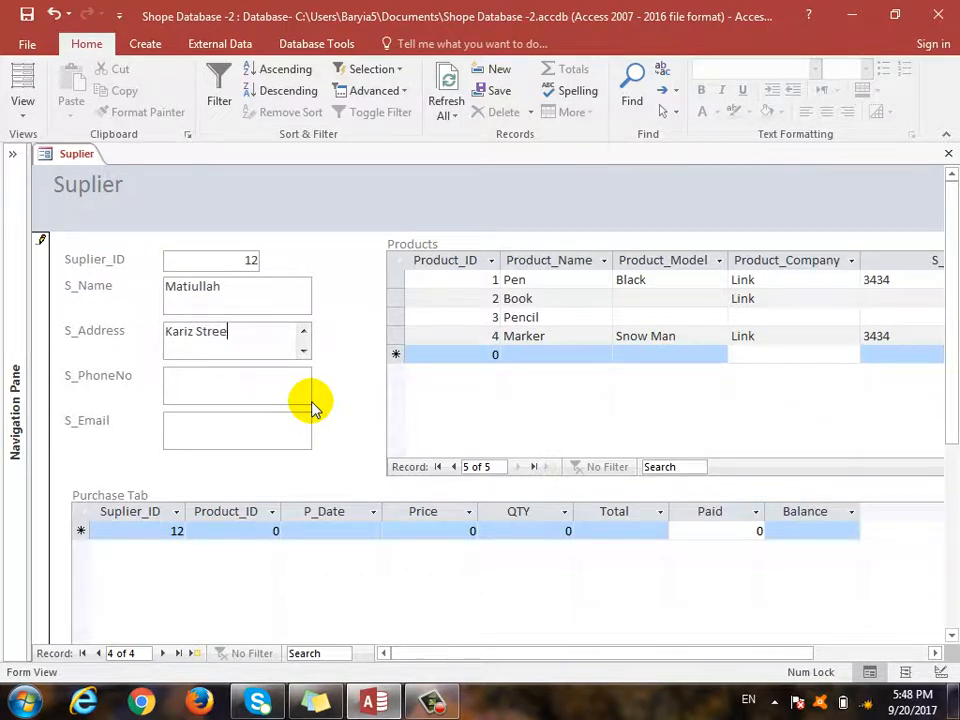
click(266, 386)
text(343434)
click(249, 435)
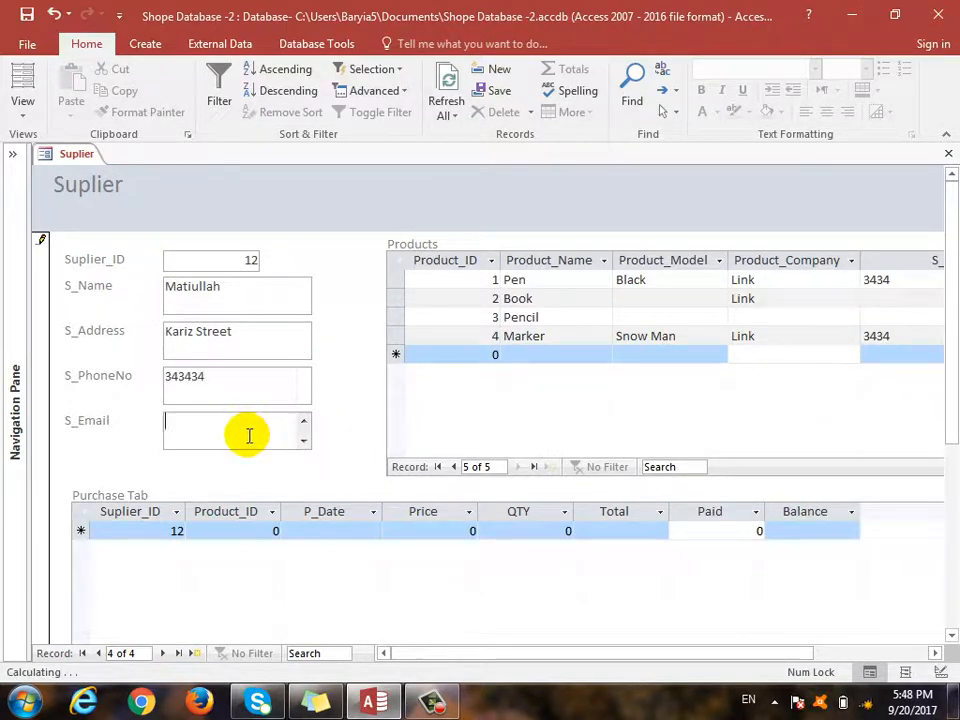
click(253, 533)
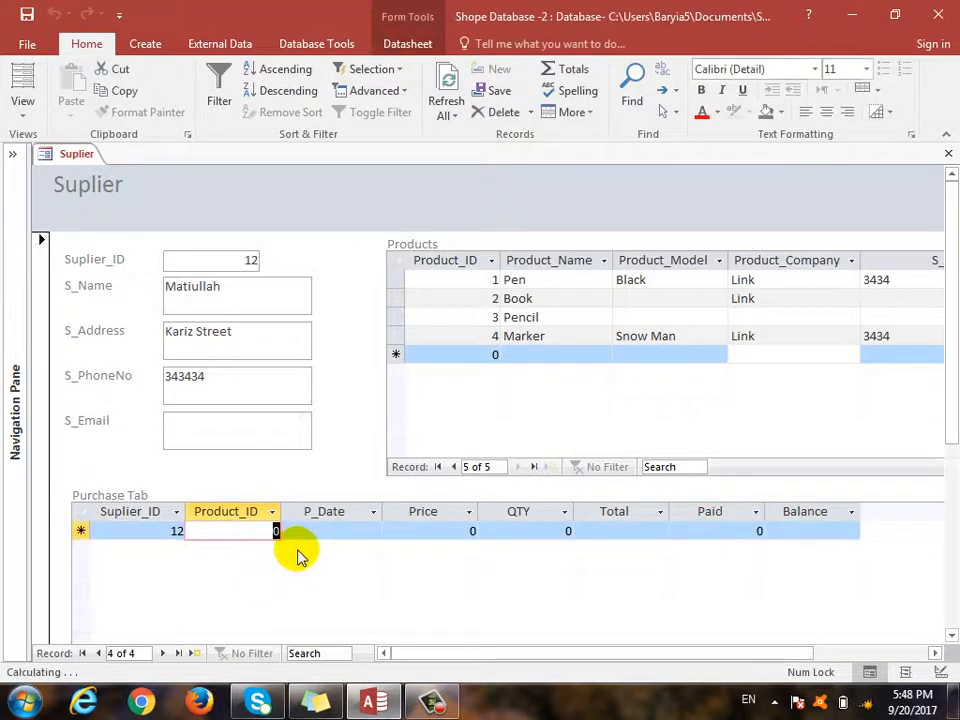
- Enter product 4 with purchase date 9/15/2017 from the calendar
text(4)
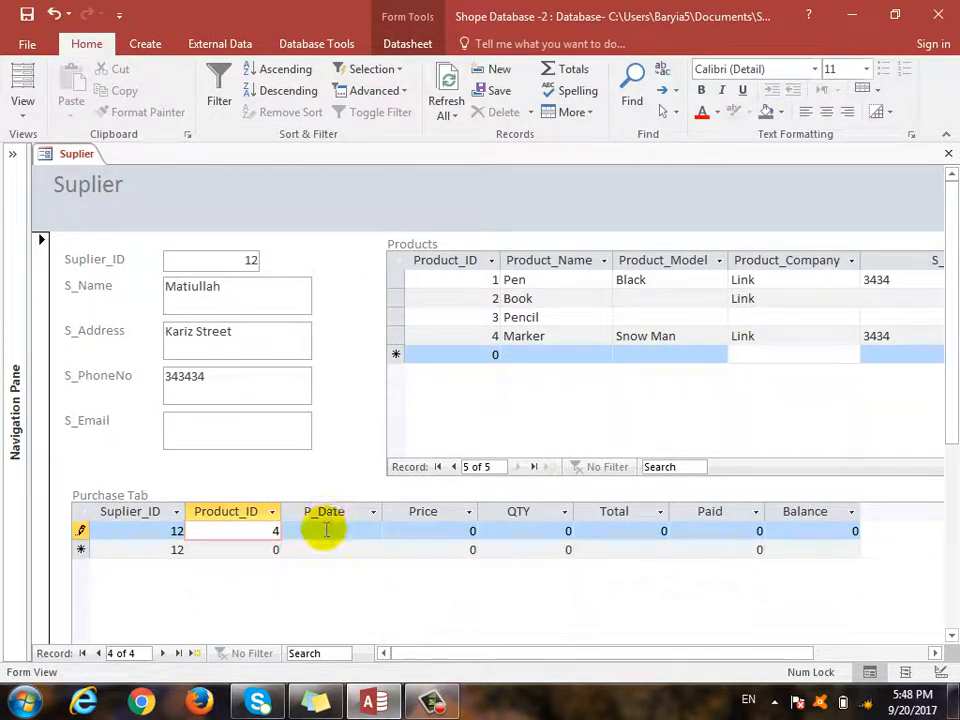
click(321, 531)
click(391, 531)
click(341, 598)
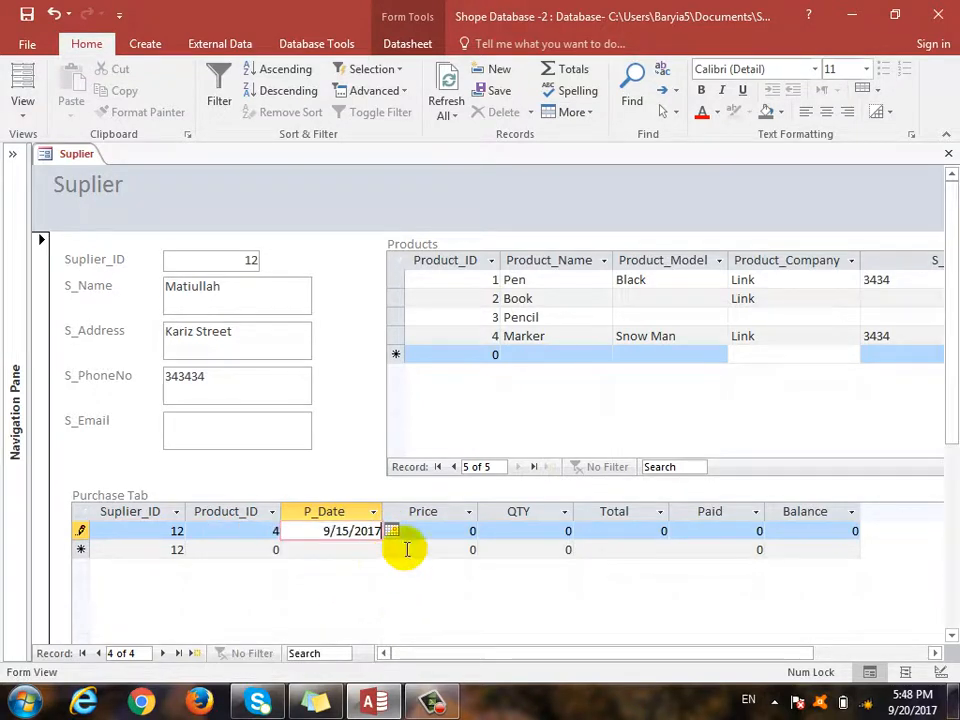
key(Tab)
- Enter price 20, quantity 12 and paid 200, saving the purchase row
text(20)
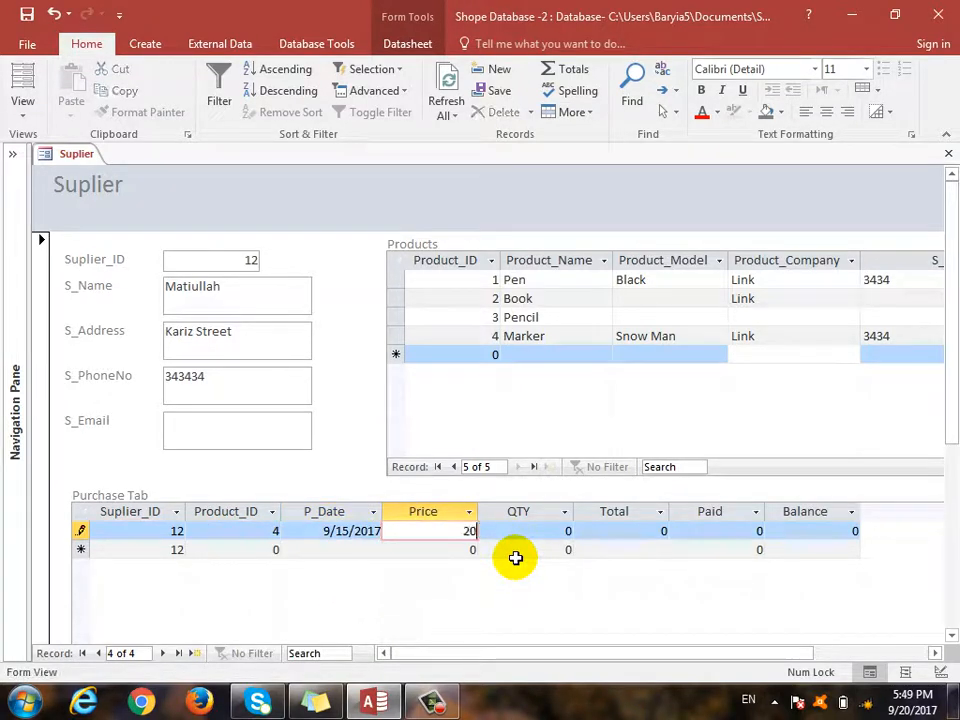
key(Tab)
text(12)
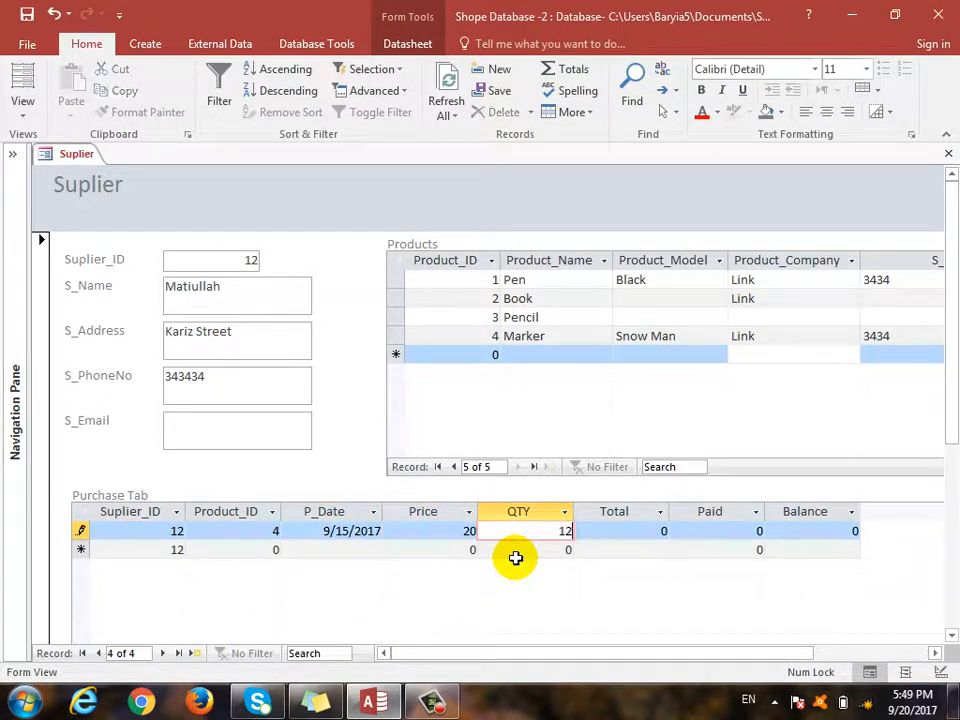
key(Tab)
key(Tab)
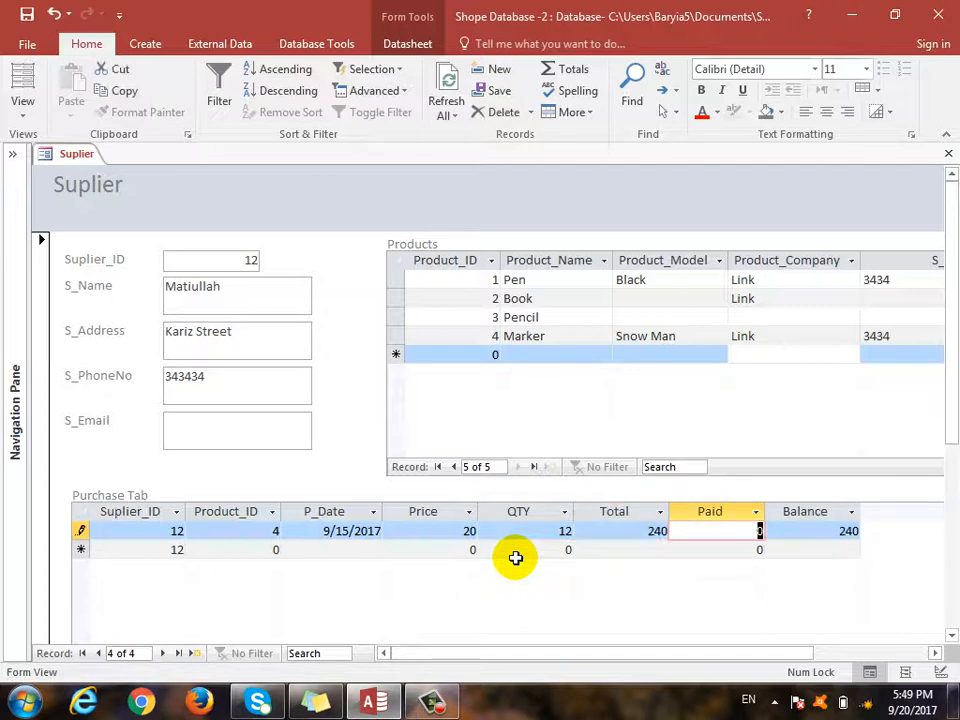
text(200)
key(Down)
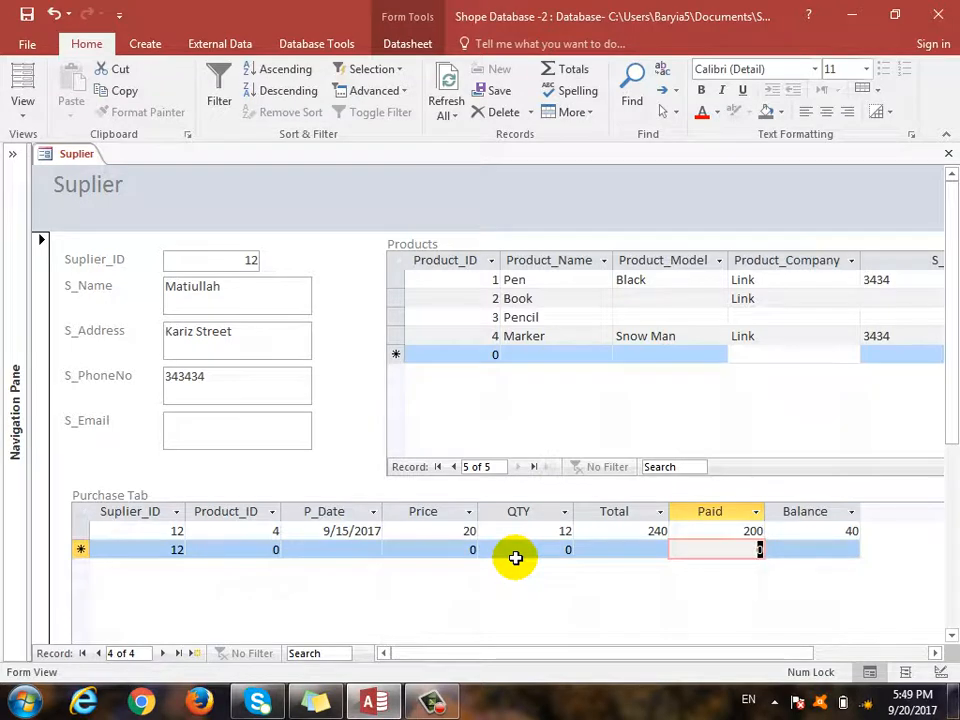
click(264, 300)
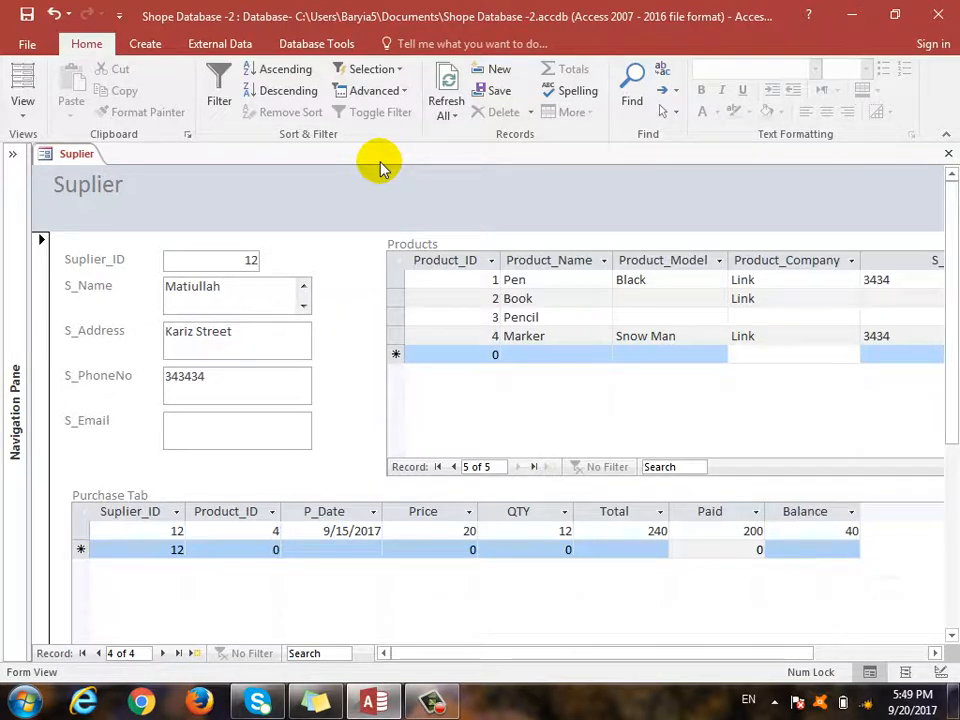
- Close the Suplier form, saving changes to both forms, and expand the Navigation Pane
click(948, 153)
click(424, 345)
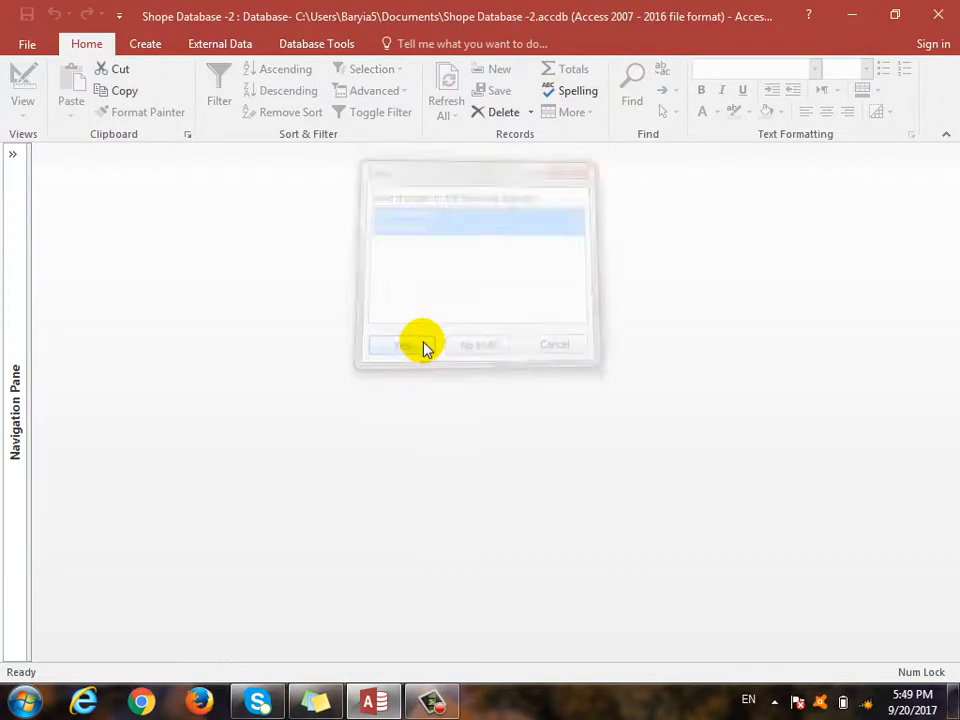
click(24, 170)
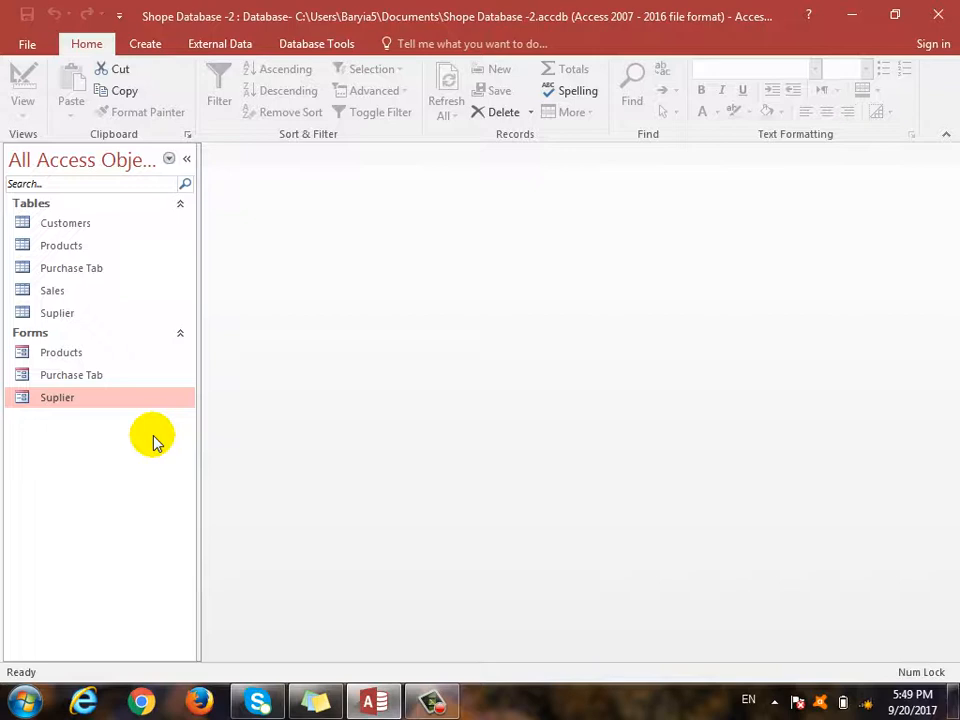
click(152, 45)
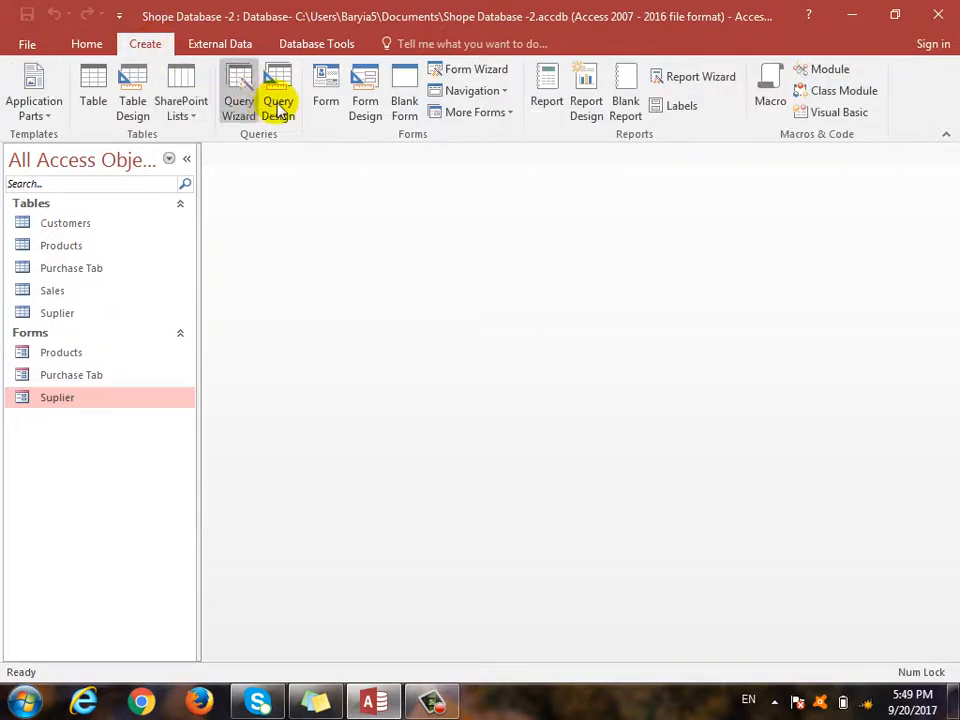
- Build a columnar Customers form from all Customers table fields with the Form Wizard, then close it
click(440, 68)
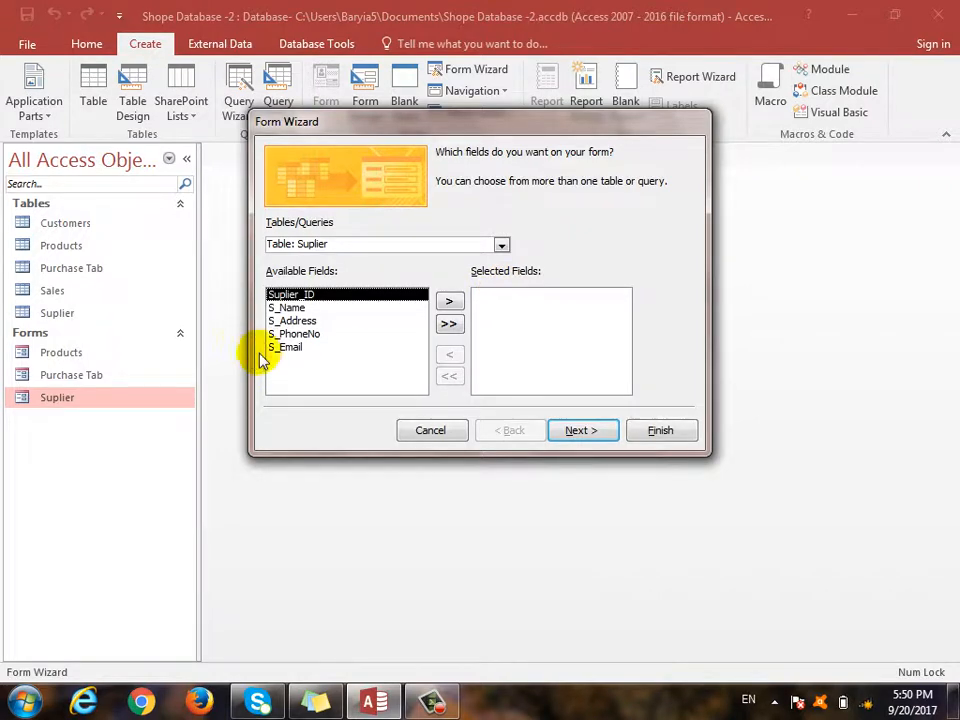
click(500, 245)
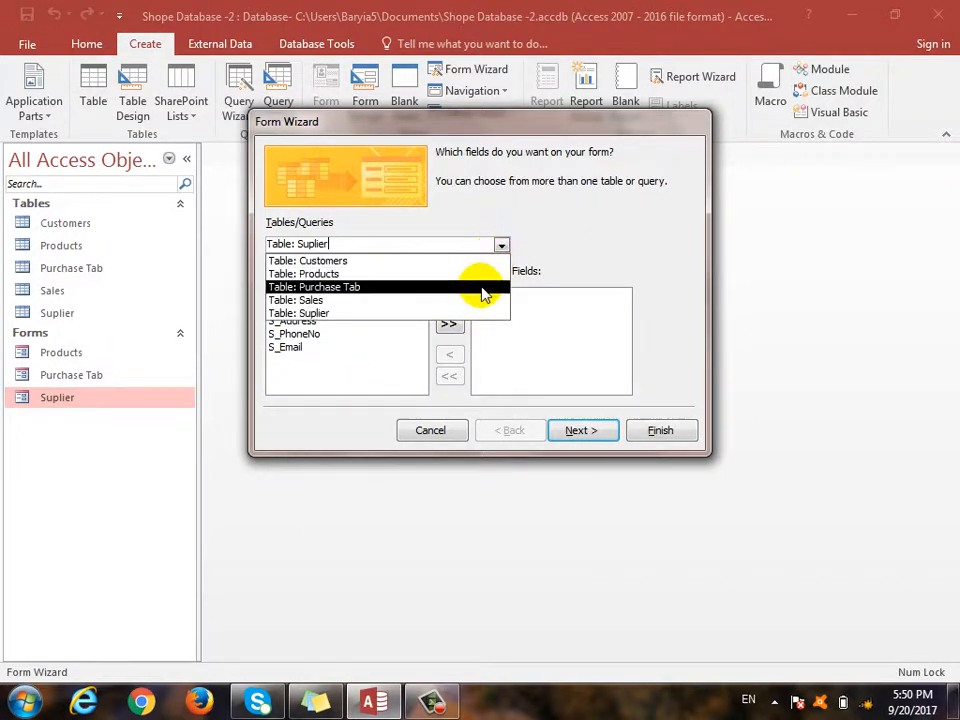
click(467, 261)
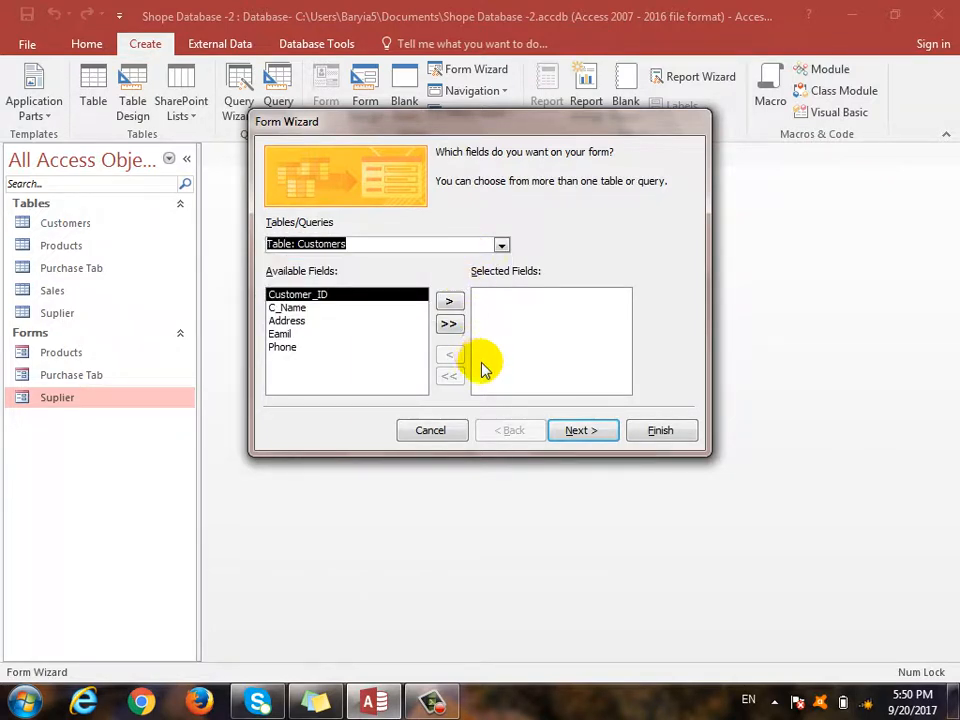
click(449, 324)
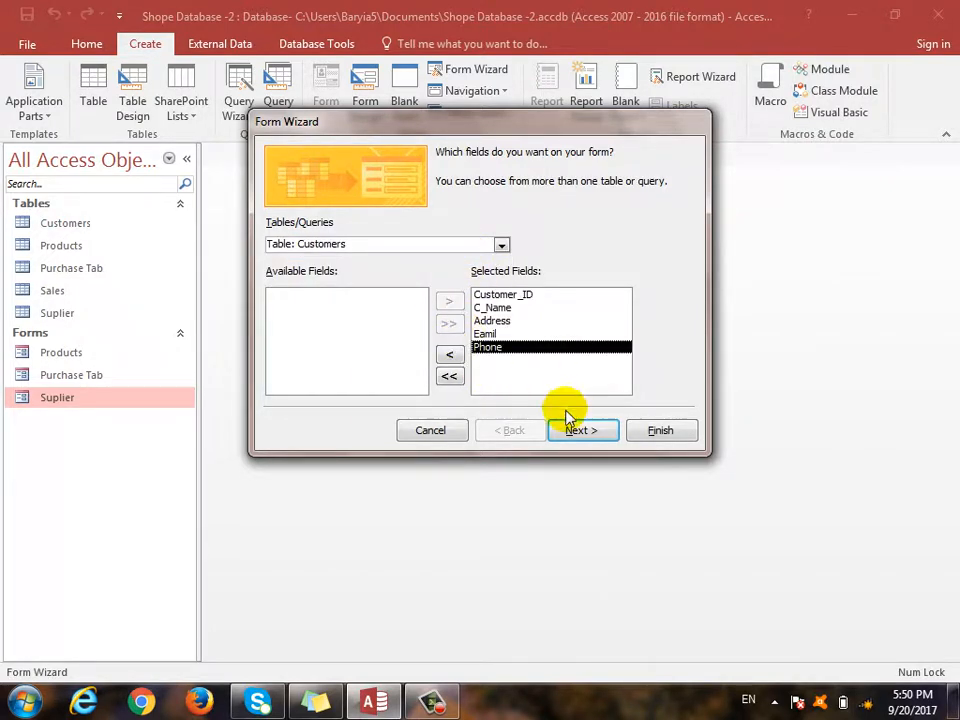
click(568, 431)
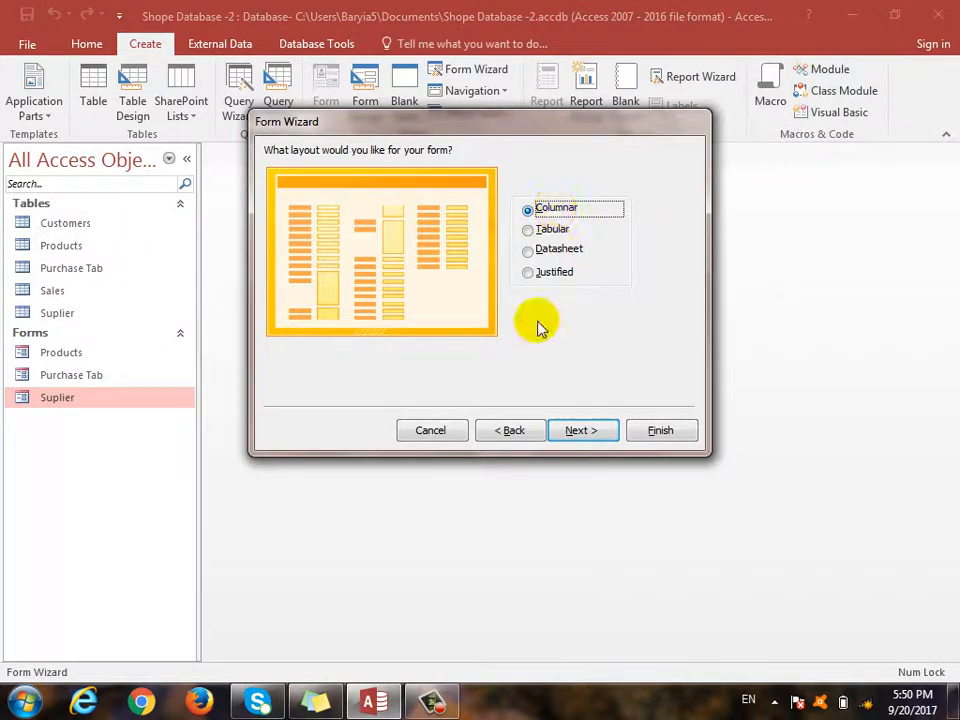
click(597, 434)
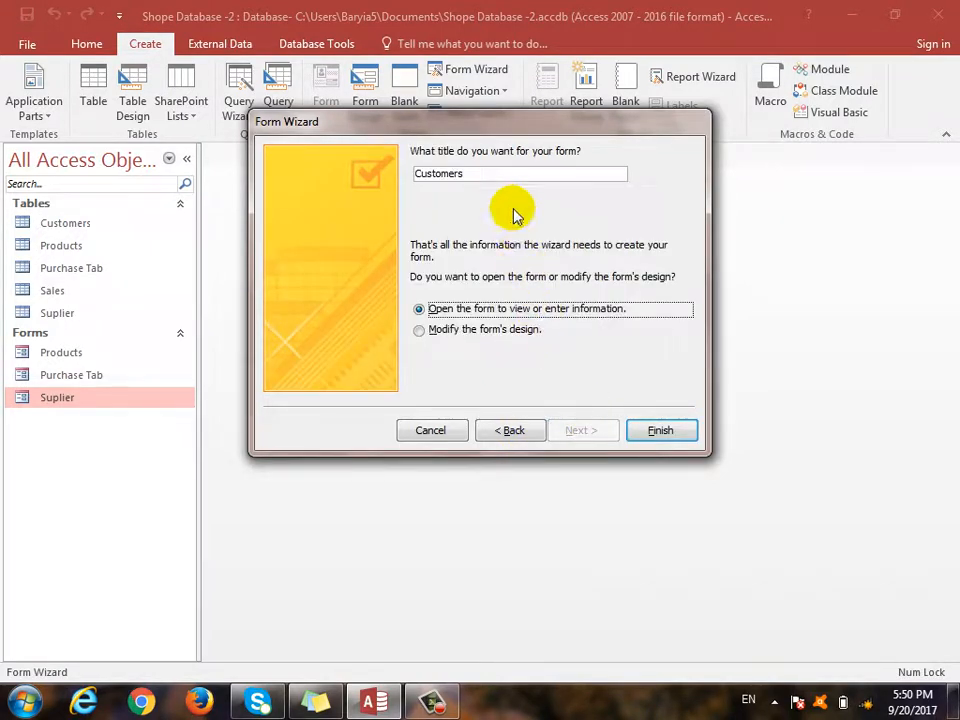
click(661, 428)
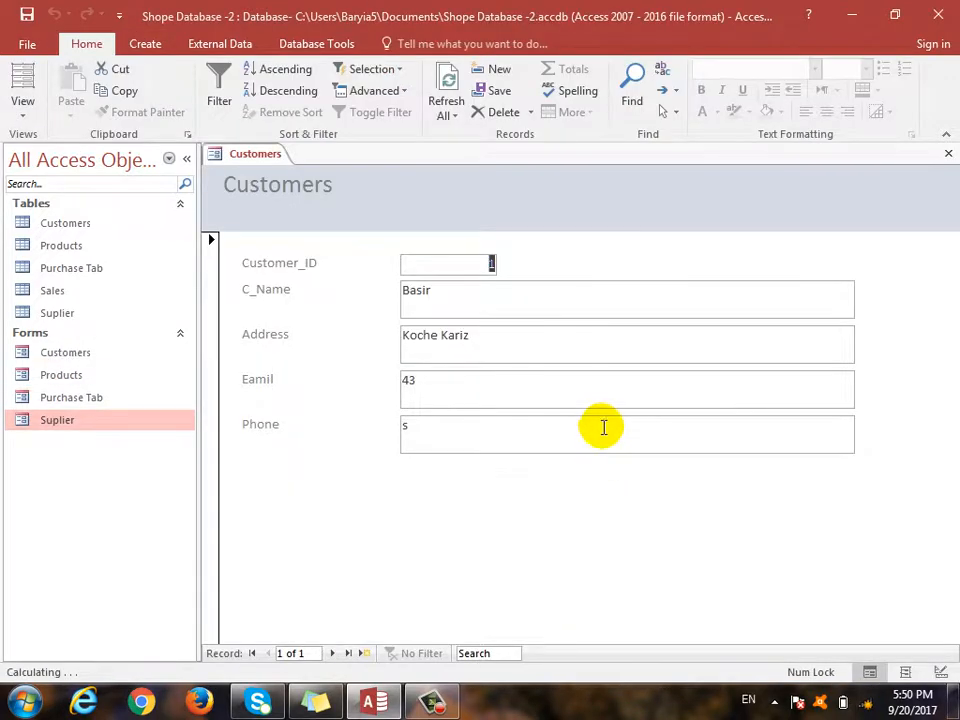
click(945, 154)
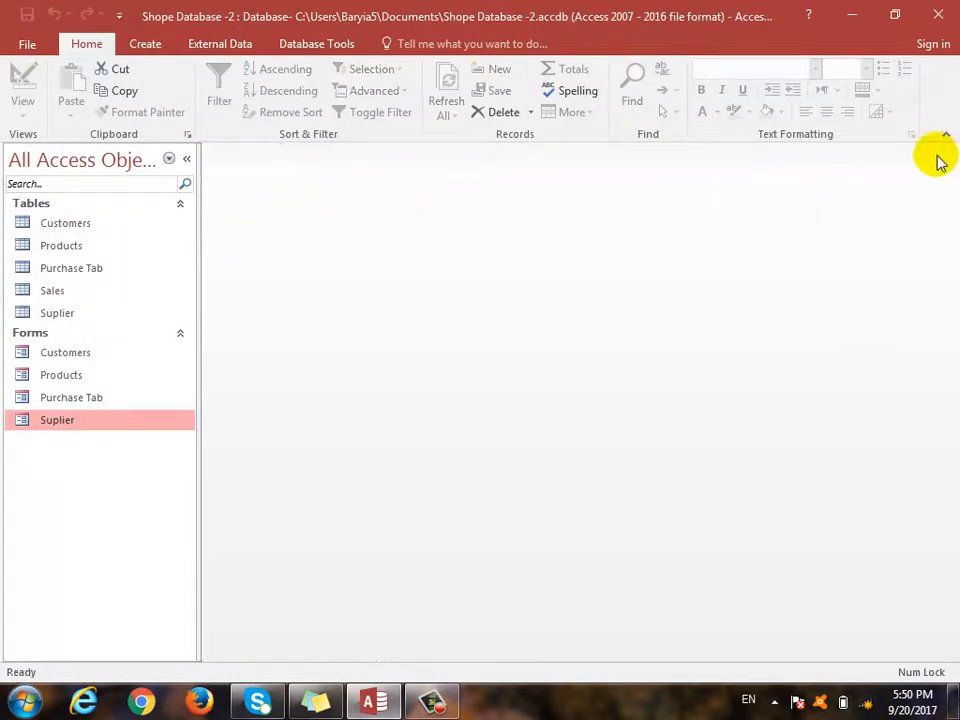
- Use the Form Wizard to build a datasheet Sales form from all eight Sales table fields
click(145, 44)
click(455, 74)
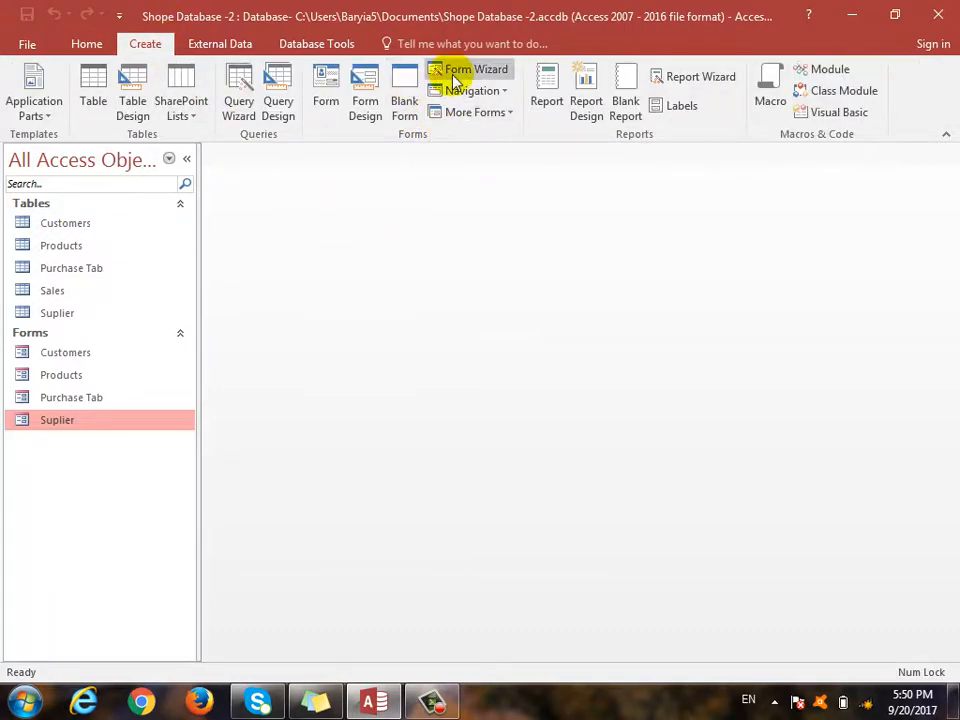
click(501, 245)
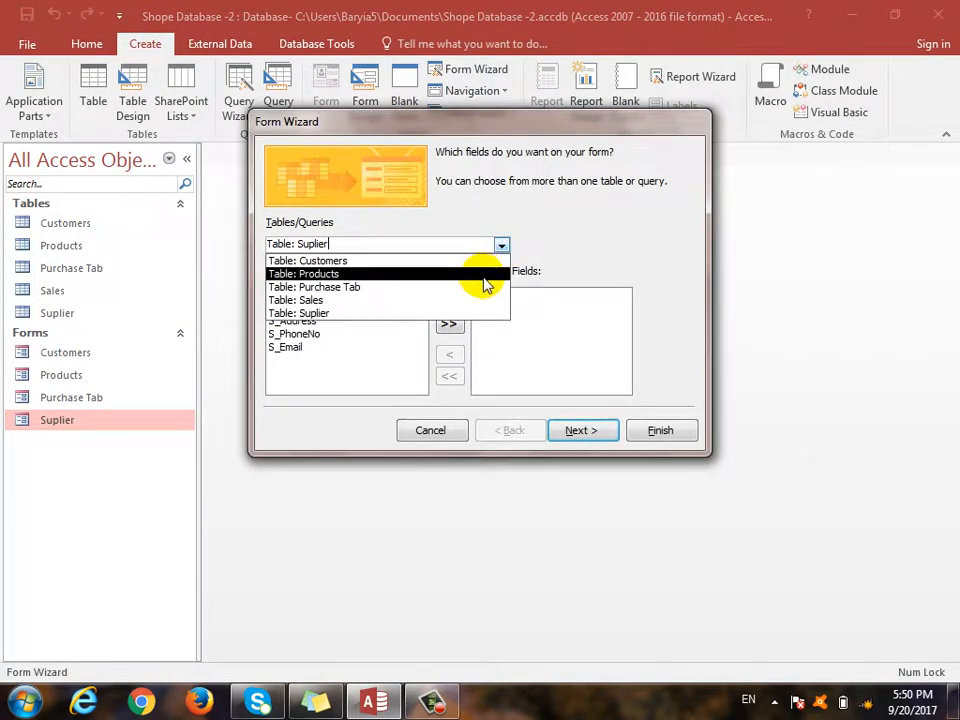
click(480, 298)
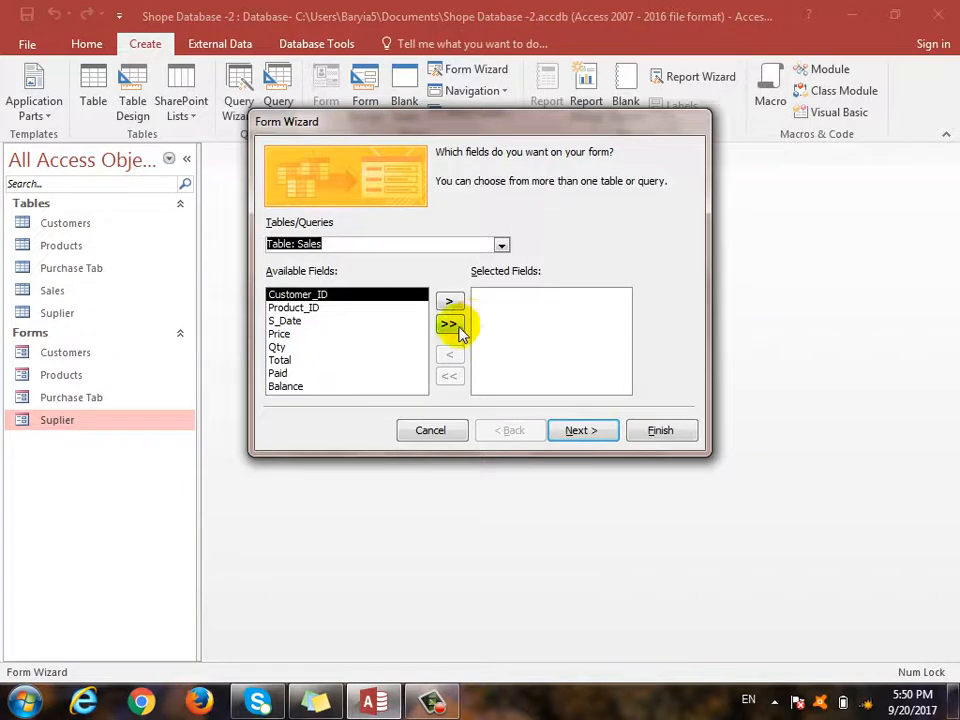
click(457, 326)
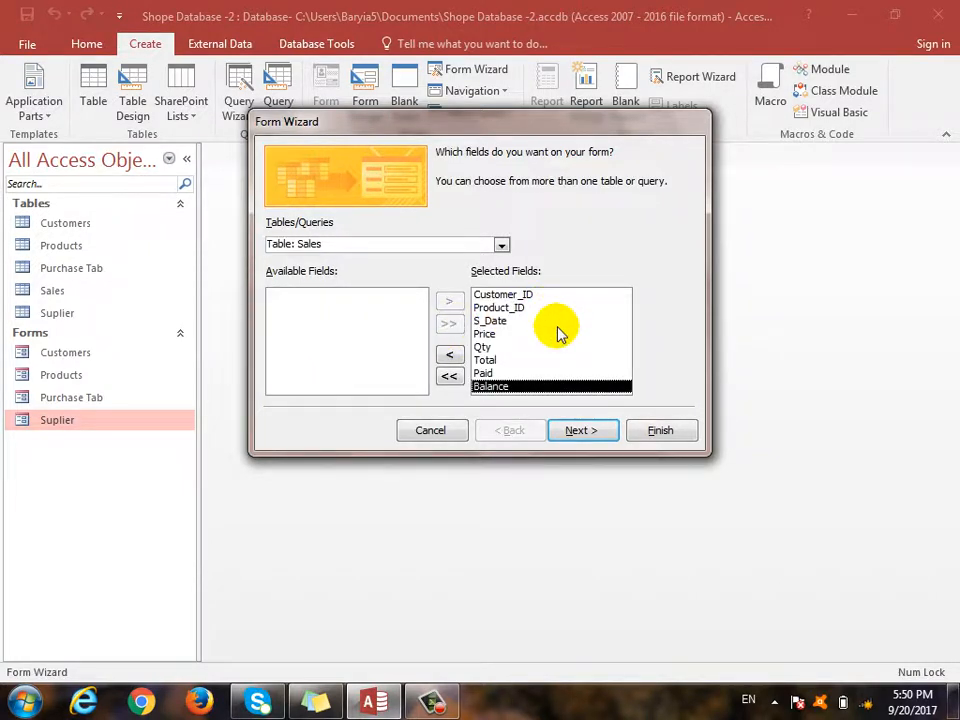
click(585, 432)
click(576, 251)
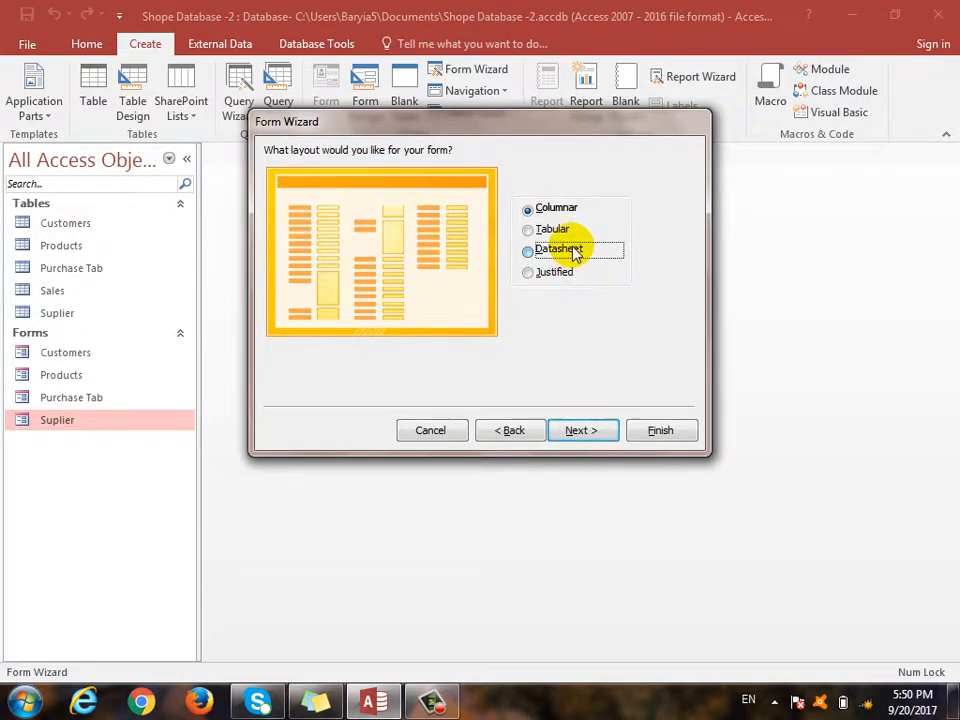
click(584, 432)
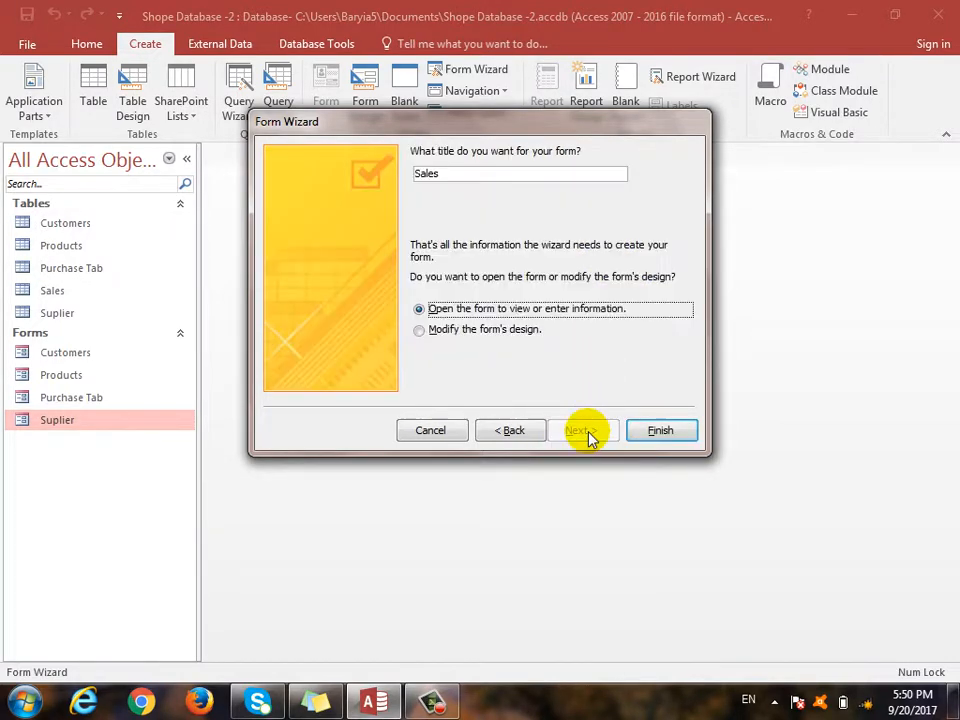
click(655, 431)
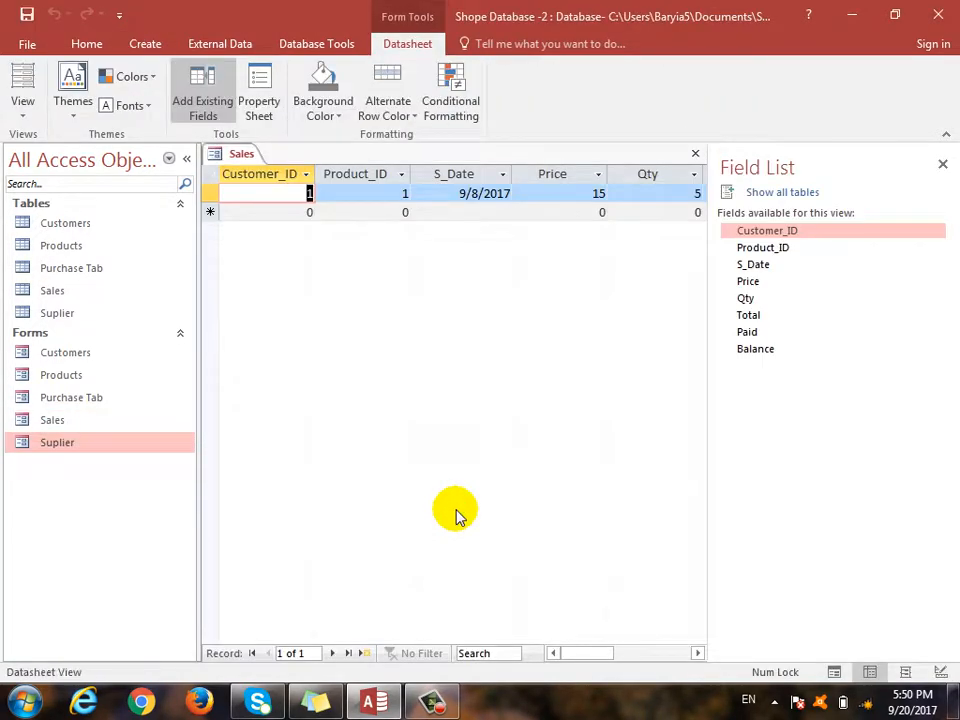
- Close the Field List and Sales form, then open the Customers form in Design View
click(942, 163)
click(695, 153)
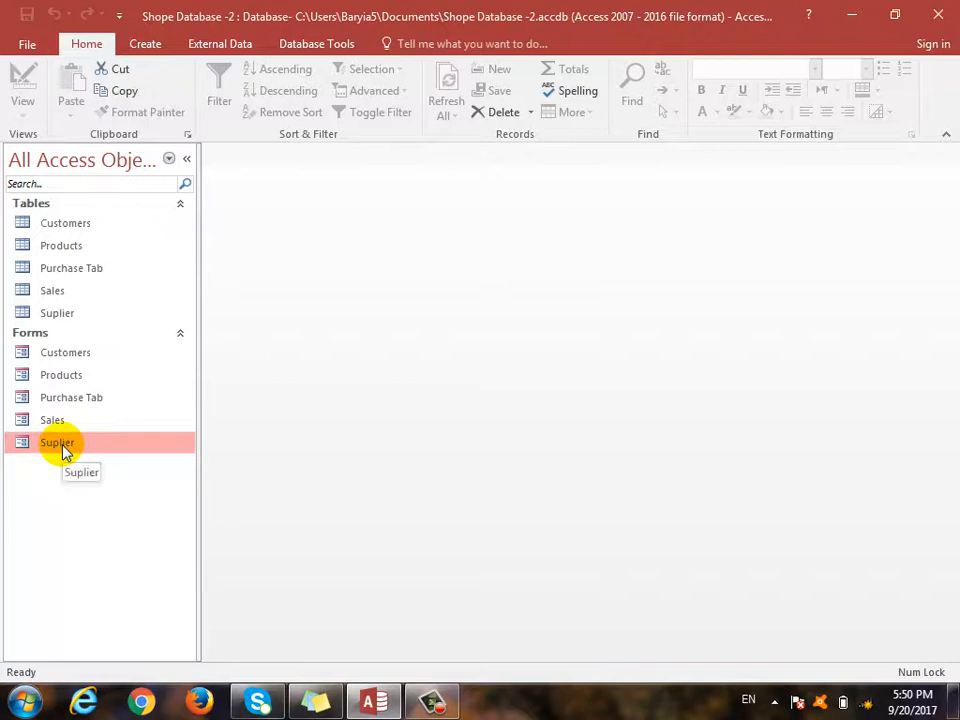
double_click(80, 356)
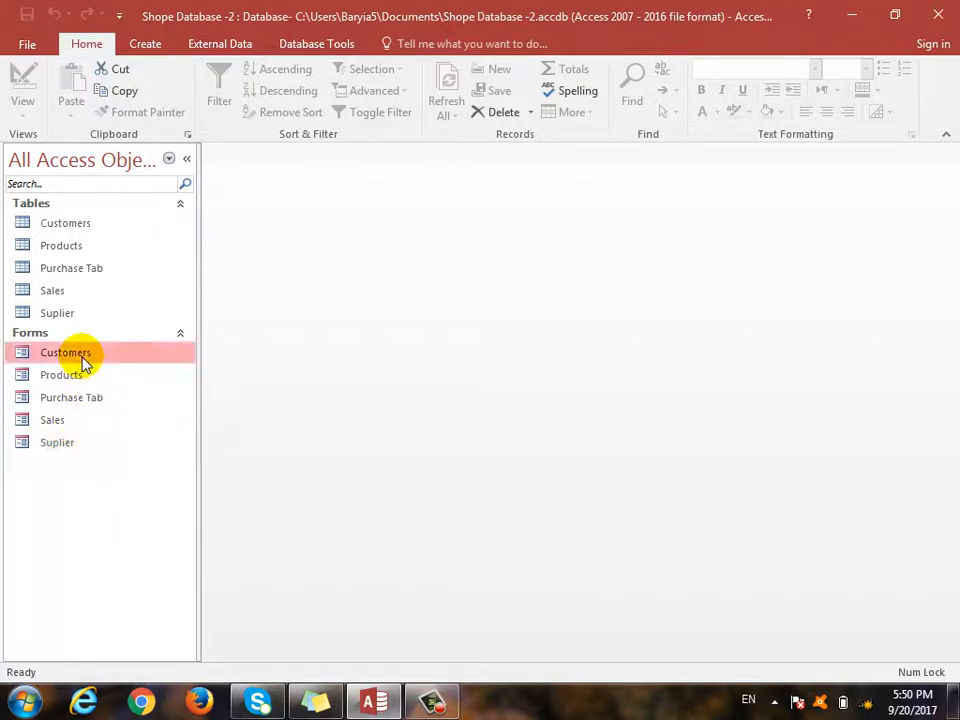
click(22, 112)
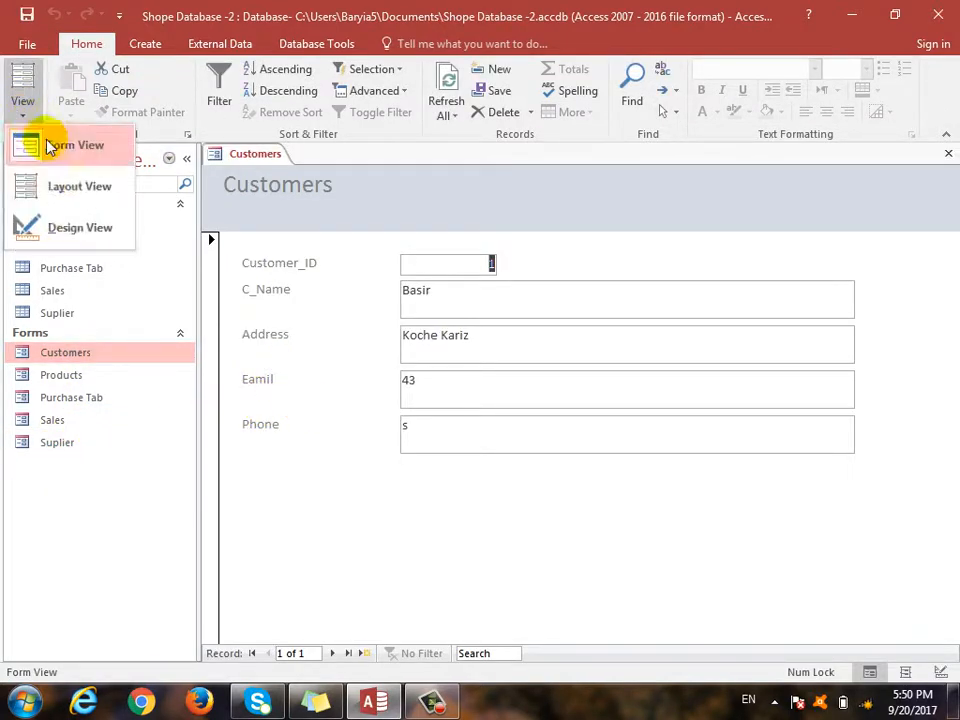
click(75, 226)
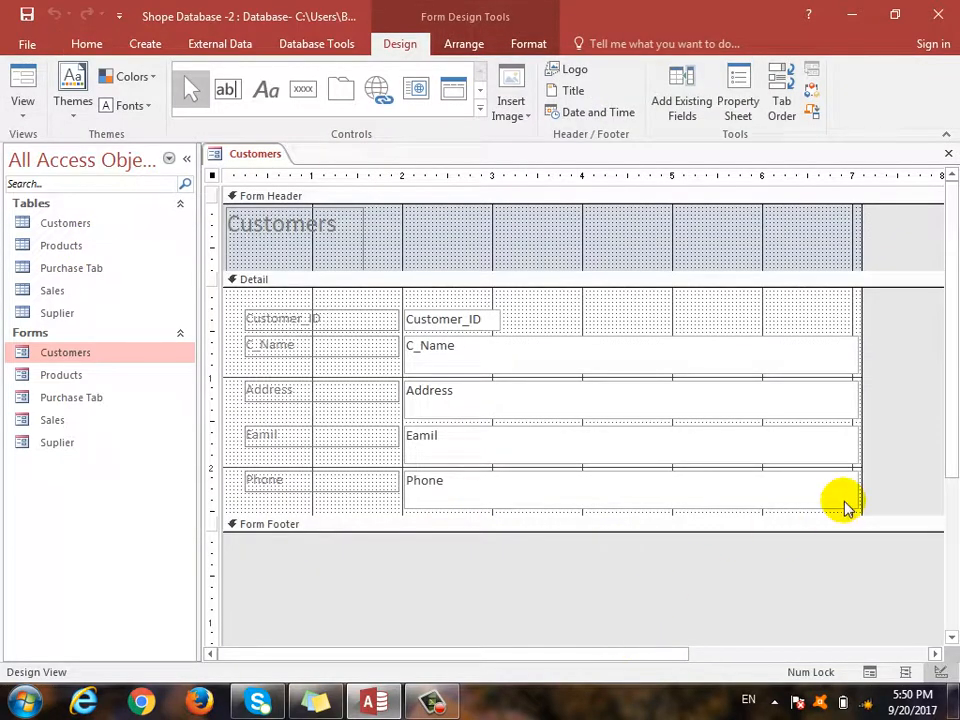
drag(764, 305, 853, 418)
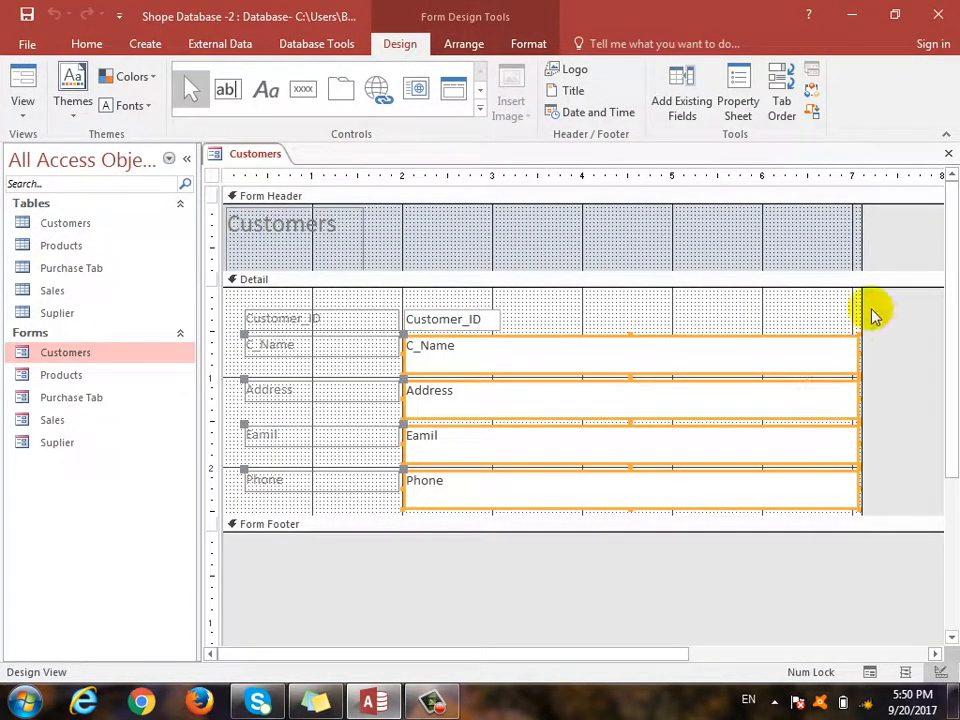
- Narrow the C_Name, Address, Eamil and Phone boxes and make the Detail section taller
drag(859, 306, 912, 310)
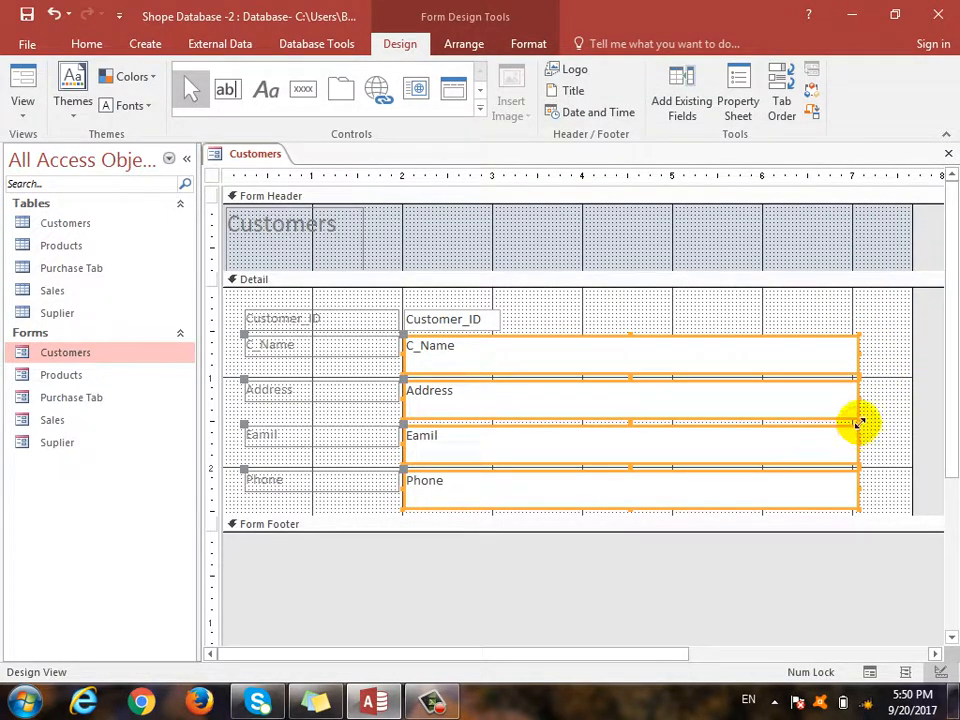
drag(857, 418, 503, 420)
click(624, 489)
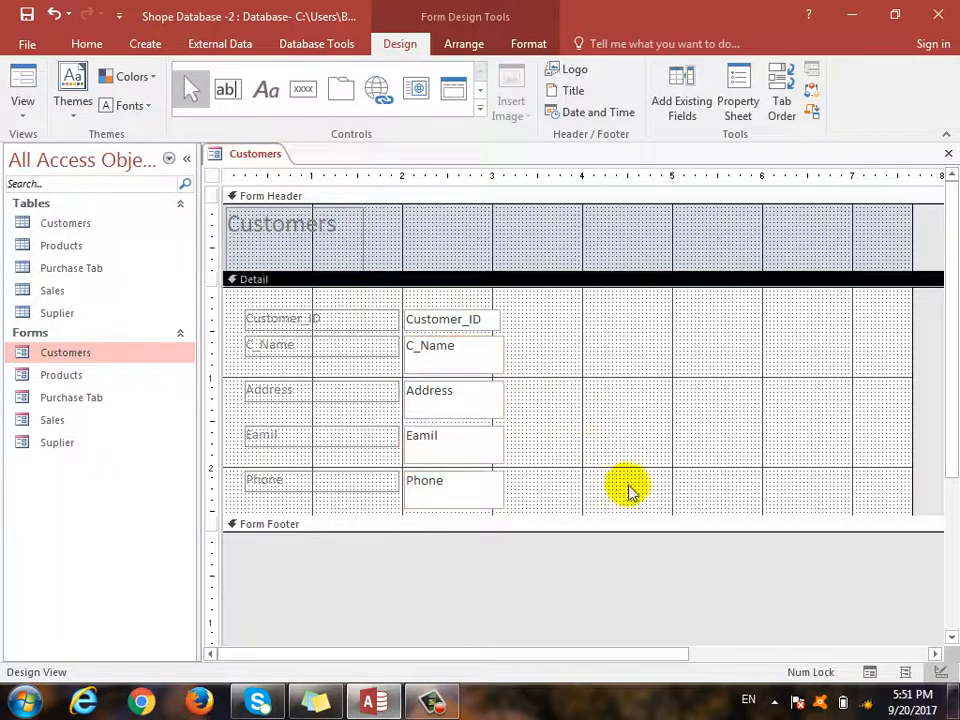
drag(624, 521, 605, 607)
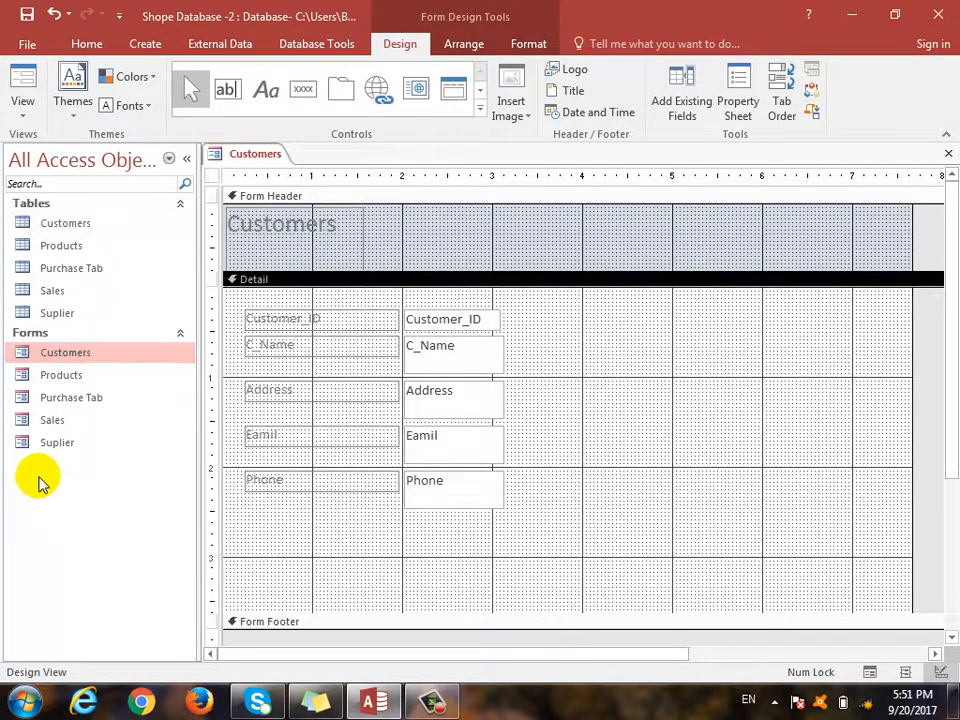
drag(51, 420, 238, 549)
- Position and widen the Sales subform in the Detail section
scroll(658, 535, down, 3)
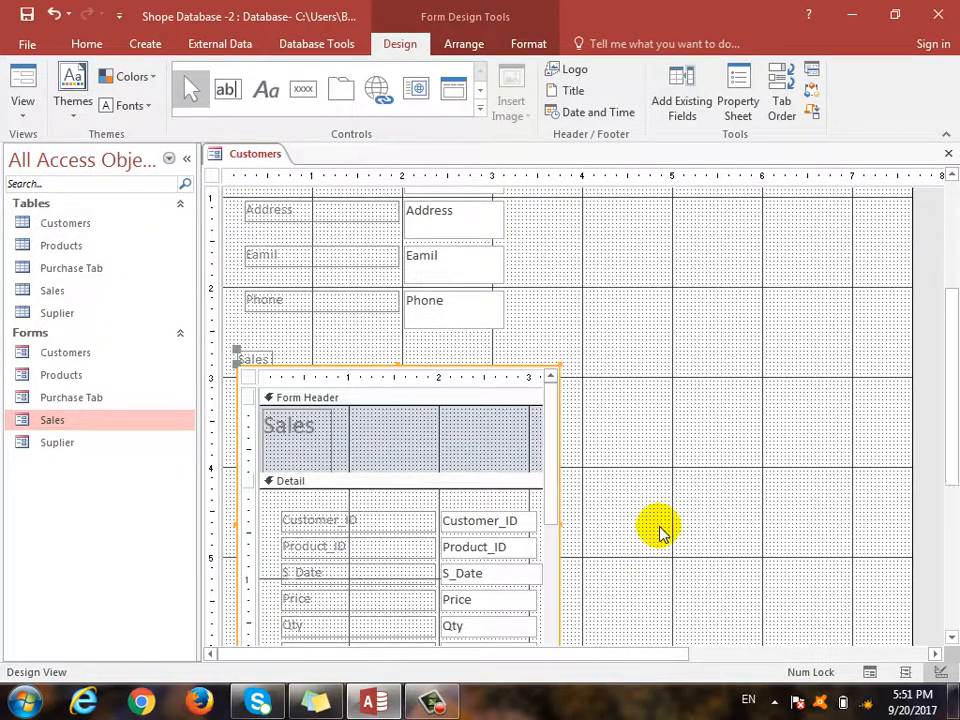
drag(561, 521, 870, 612)
scroll(761, 519, down, 3)
drag(551, 507, 590, 370)
scroll(643, 482, up, 3)
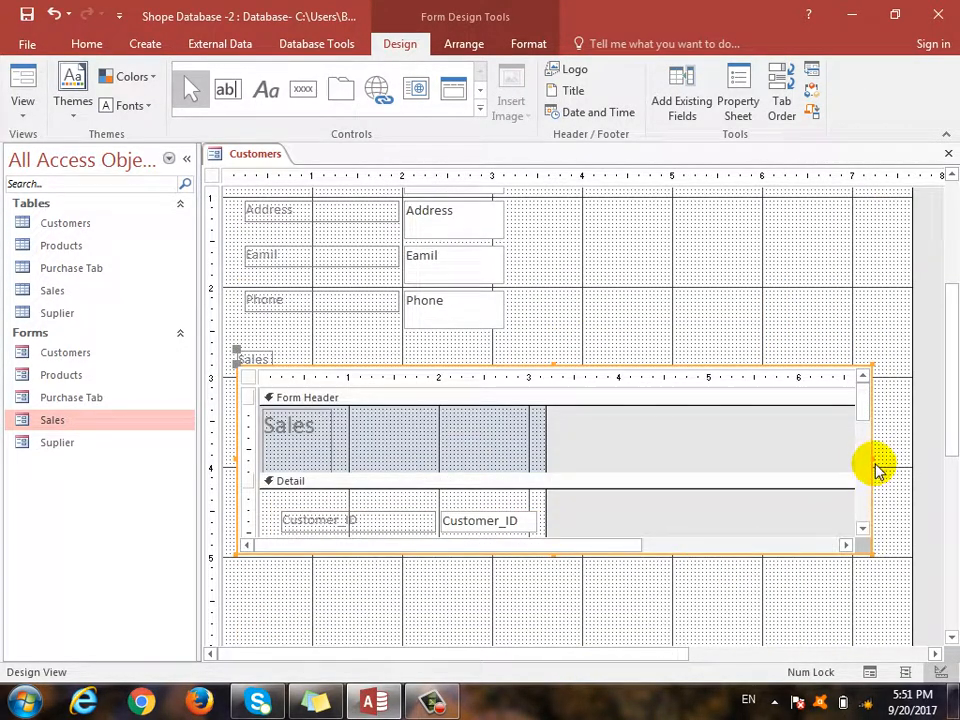
drag(875, 463, 930, 458)
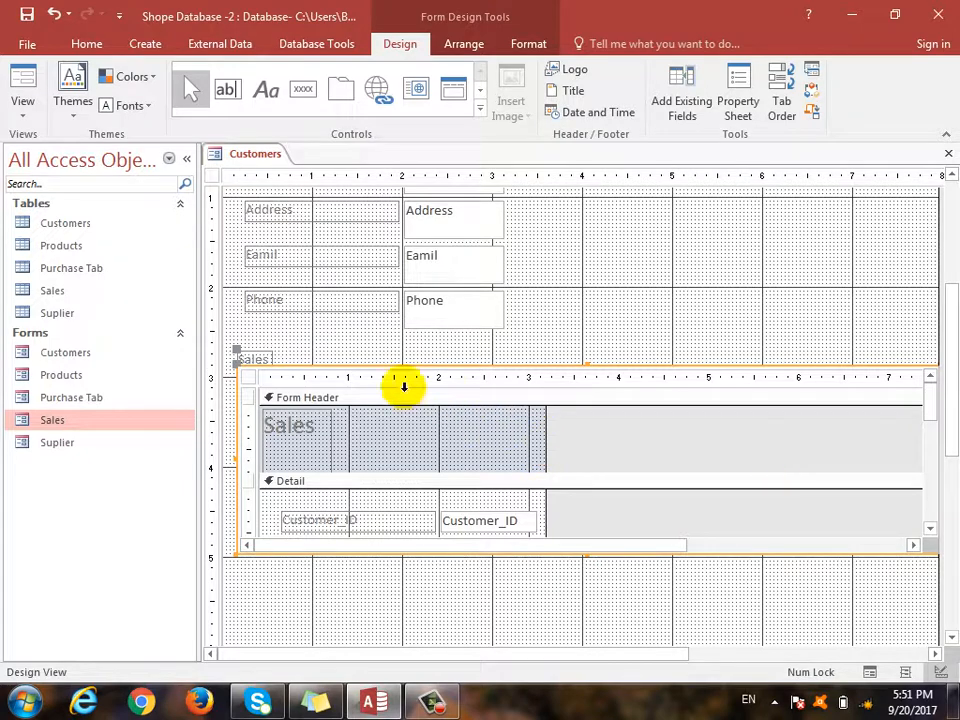
- Add the Products subform beside the customer fields, resize it, and move Sales up
drag(45, 376, 664, 212)
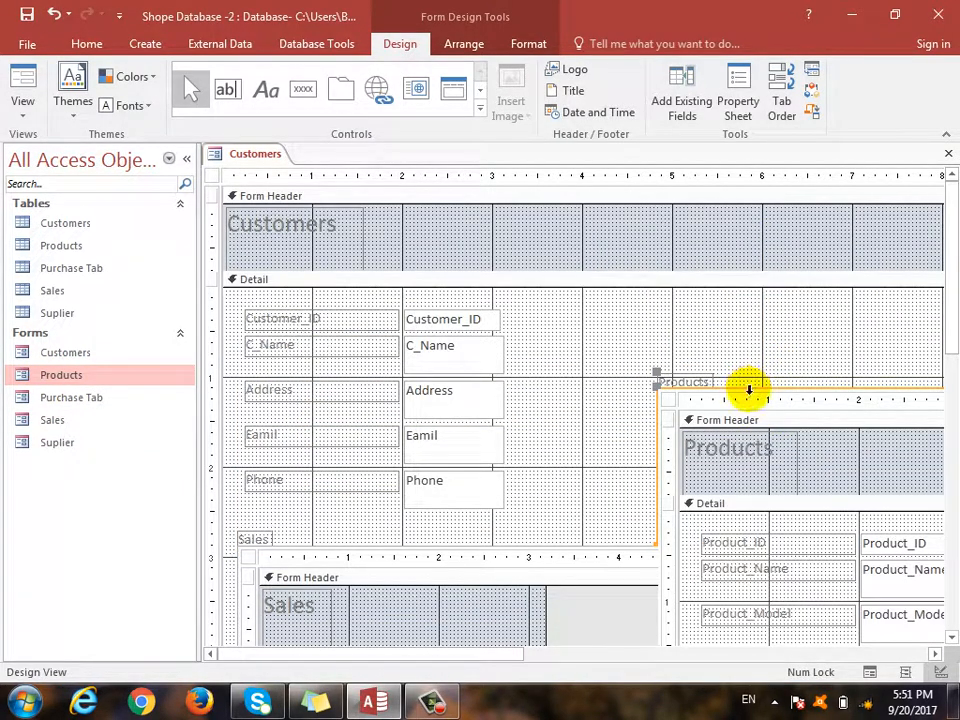
drag(749, 388, 644, 302)
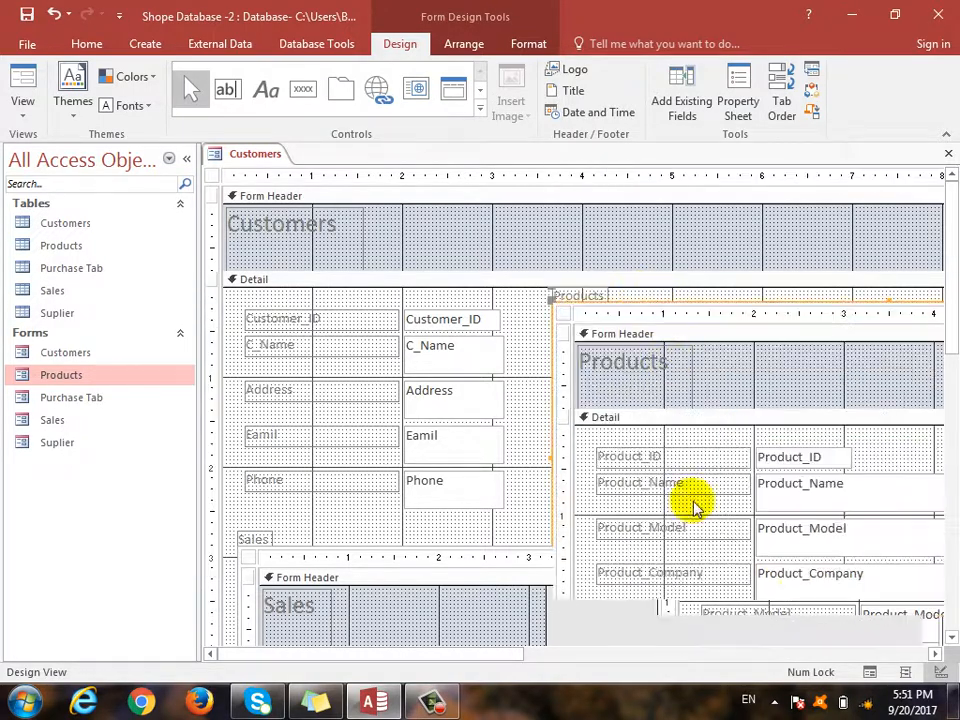
drag(516, 660, 750, 658)
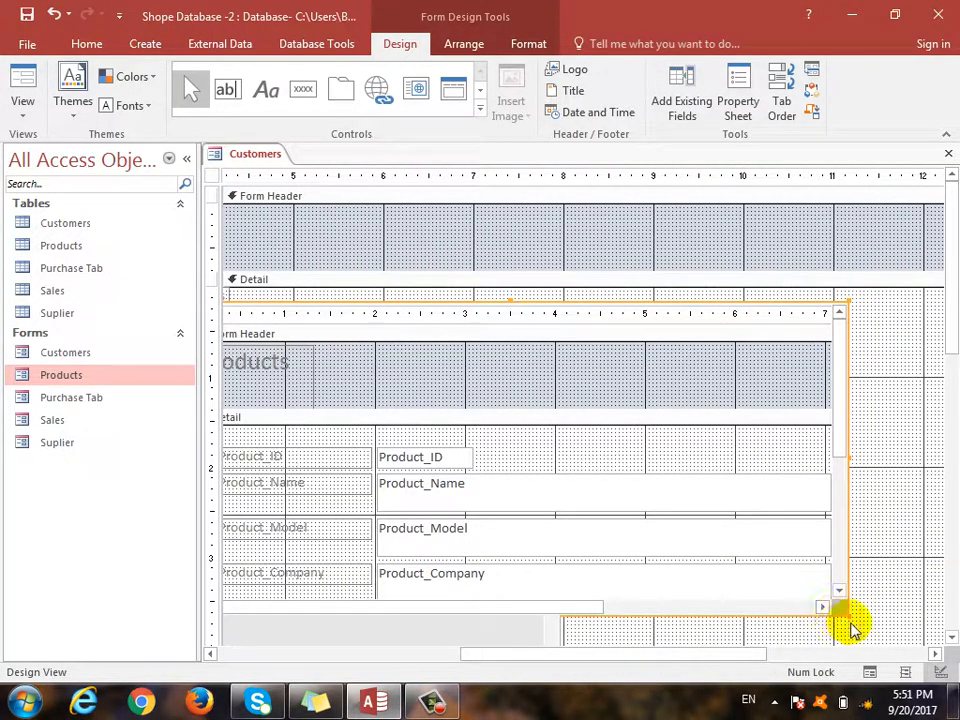
drag(852, 622, 881, 496)
drag(750, 657, 395, 648)
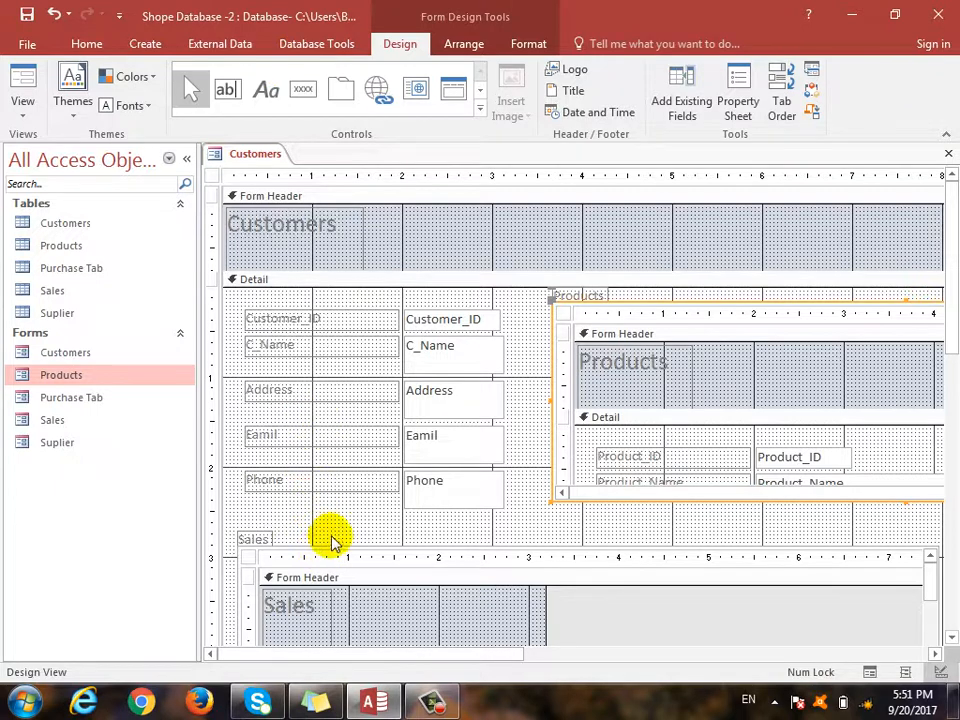
drag(330, 556, 326, 531)
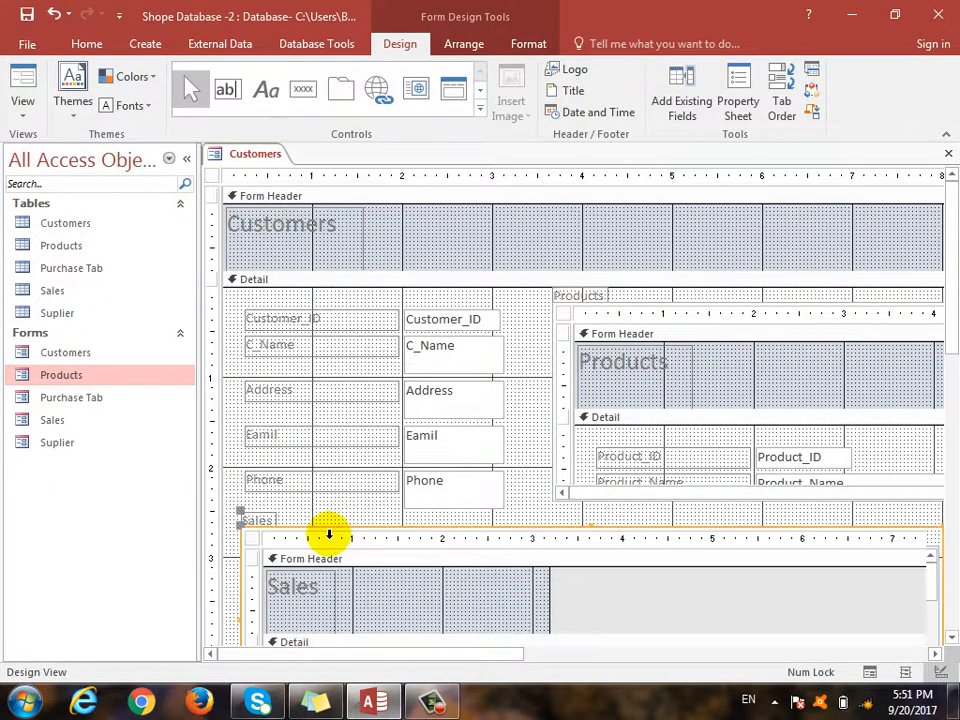
- Switch the Customers form to Form View, collapse the Navigation Pane, and scroll the Sales subform
click(24, 110)
click(40, 142)
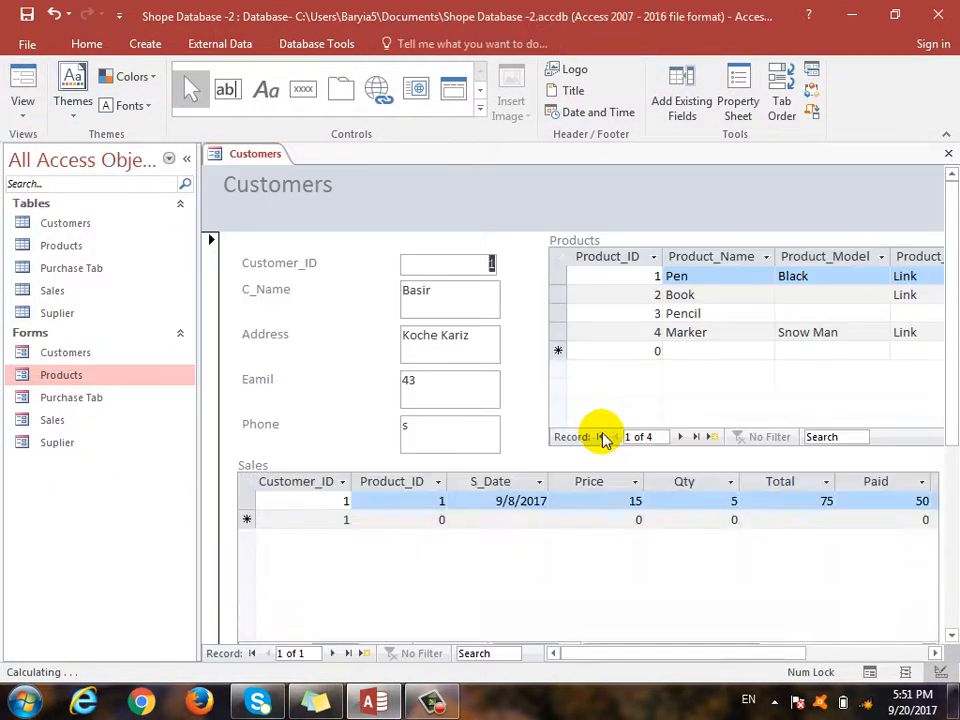
click(187, 158)
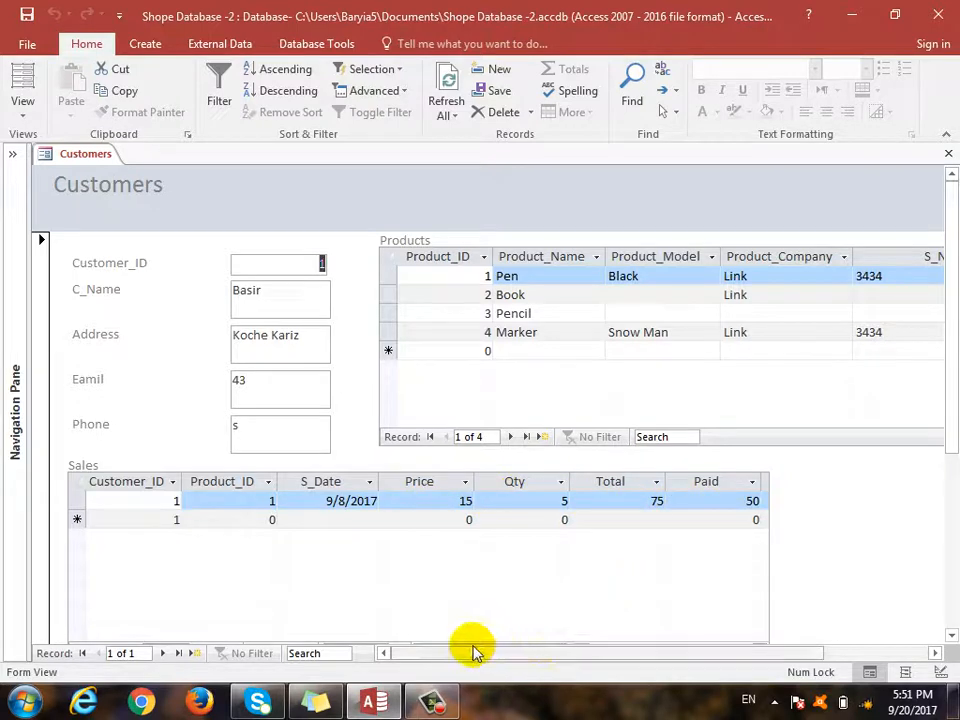
scroll(410, 645, down, 1)
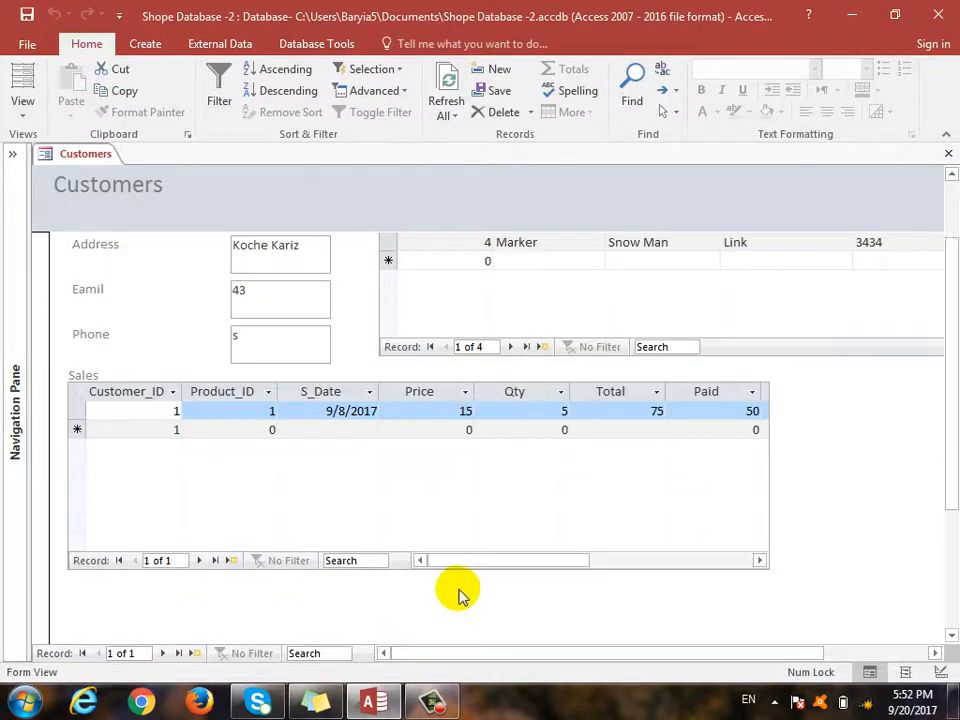
drag(424, 568, 381, 568)
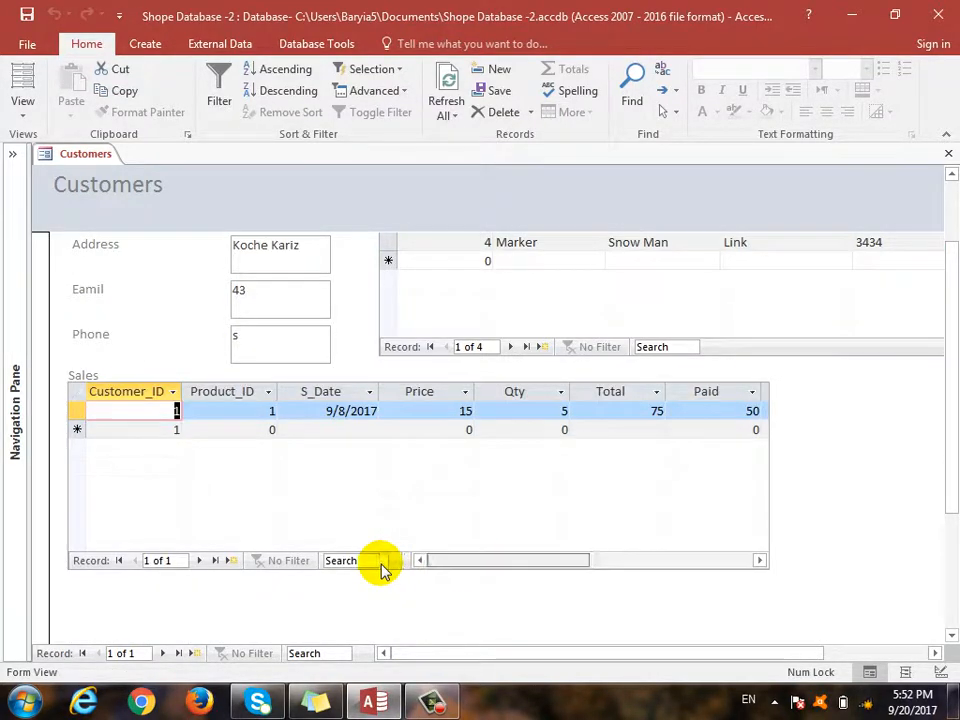
- Widen the Sales subform in Design view so all eight columns through Balance show in Form view
click(22, 118)
click(80, 225)
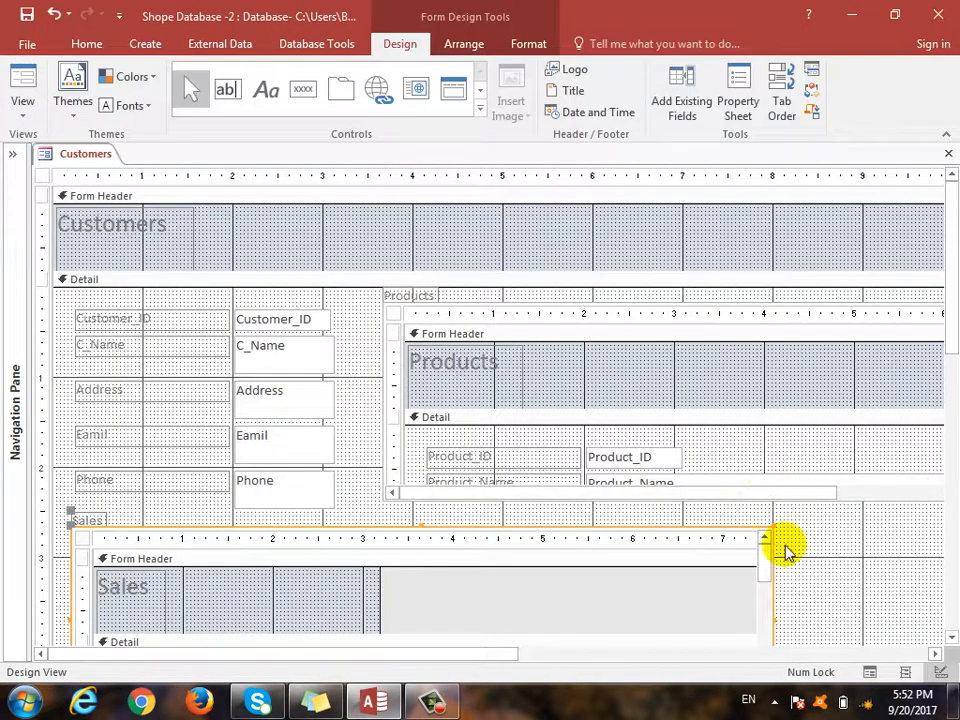
scroll(787, 550, down, 1)
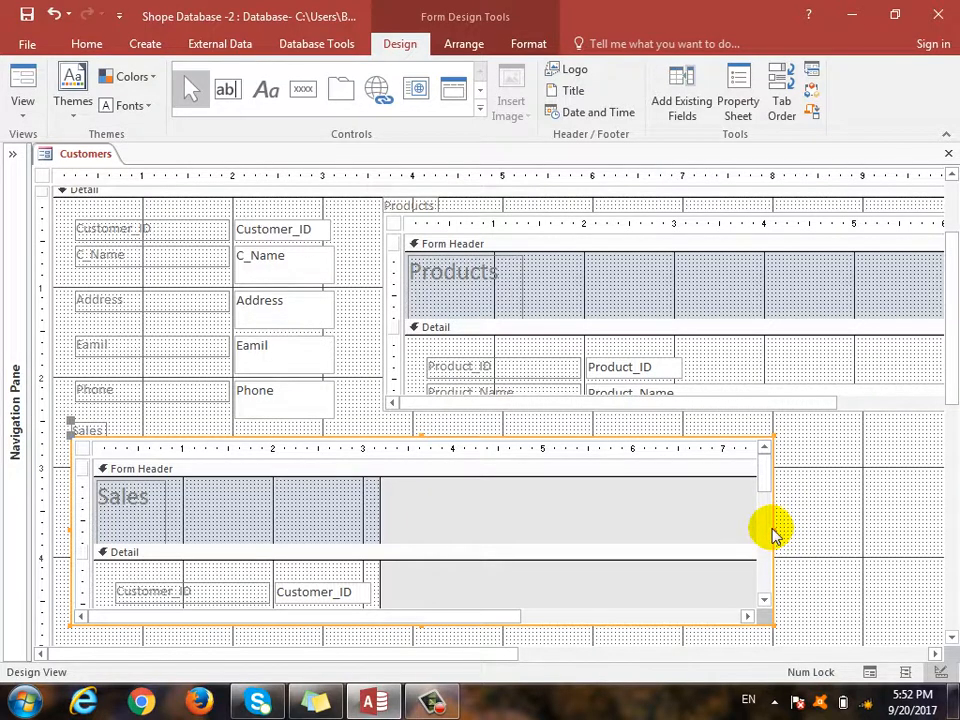
drag(774, 525, 917, 527)
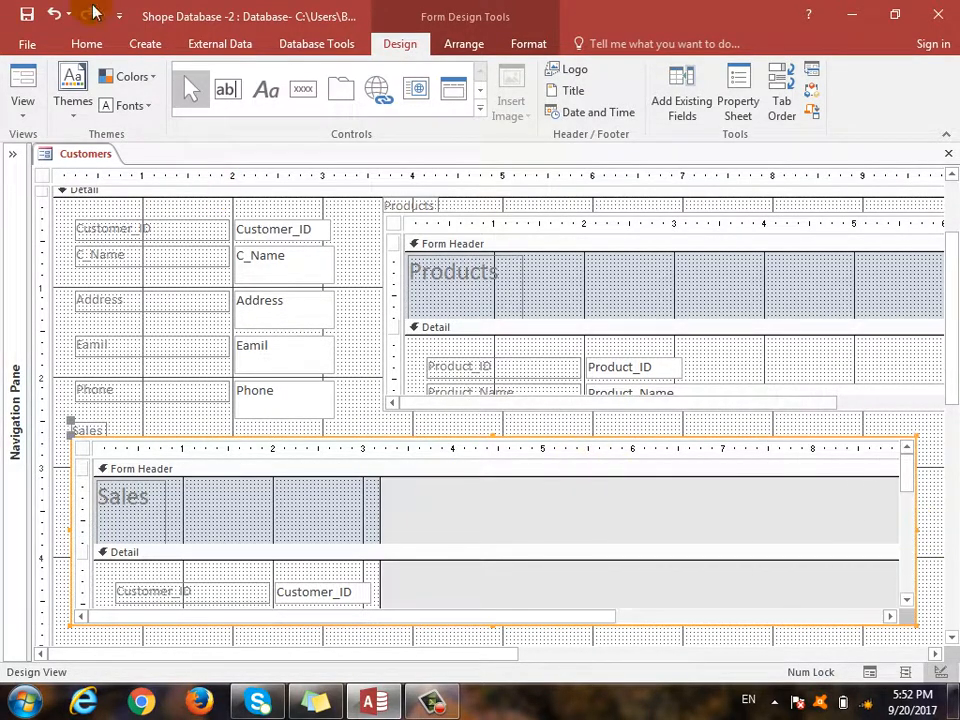
click(20, 118)
click(30, 143)
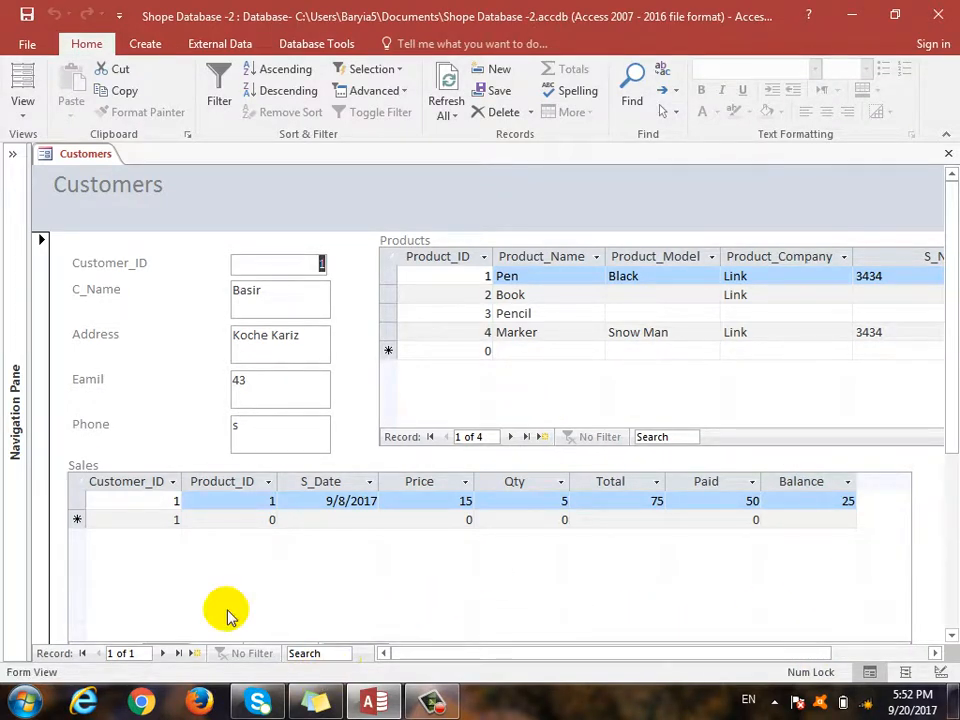
- Start a new customer record with Customer_ID 2
click(162, 654)
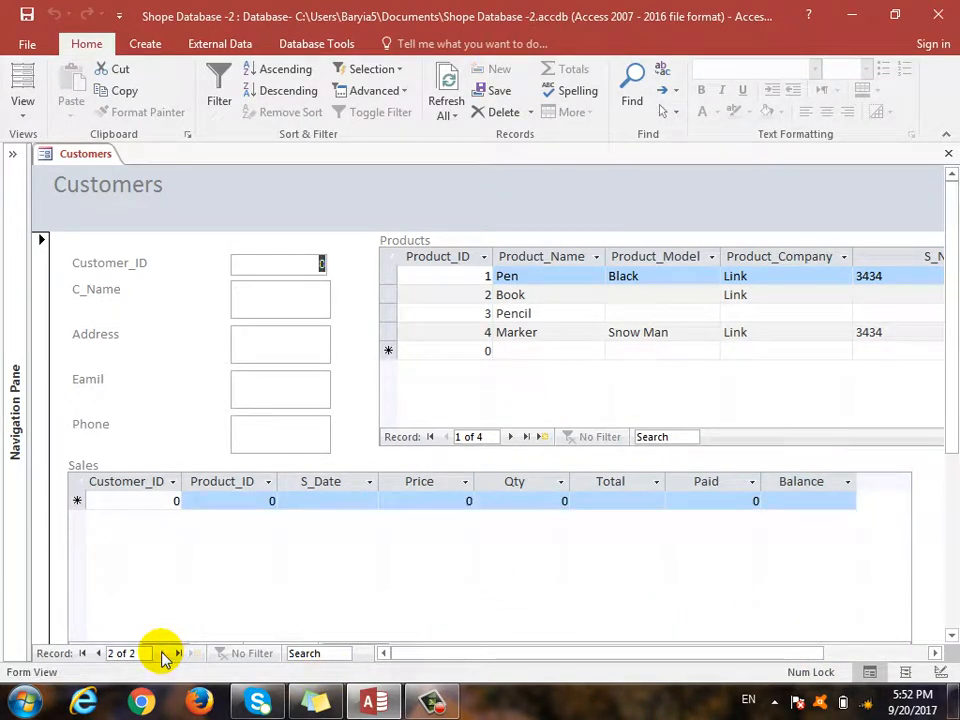
click(97, 654)
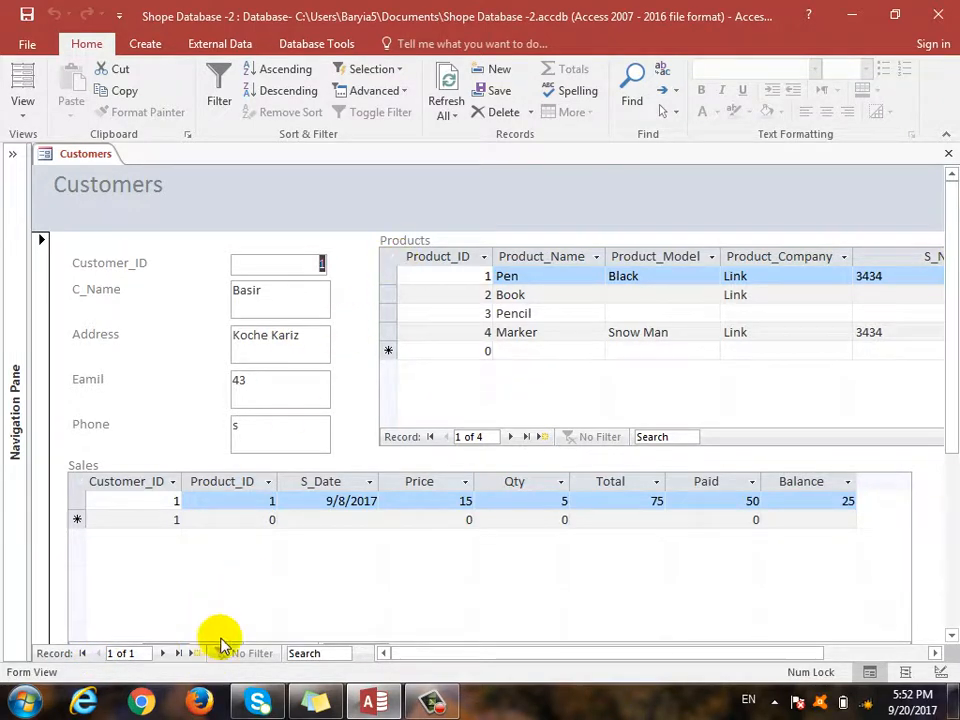
click(193, 653)
text(2)
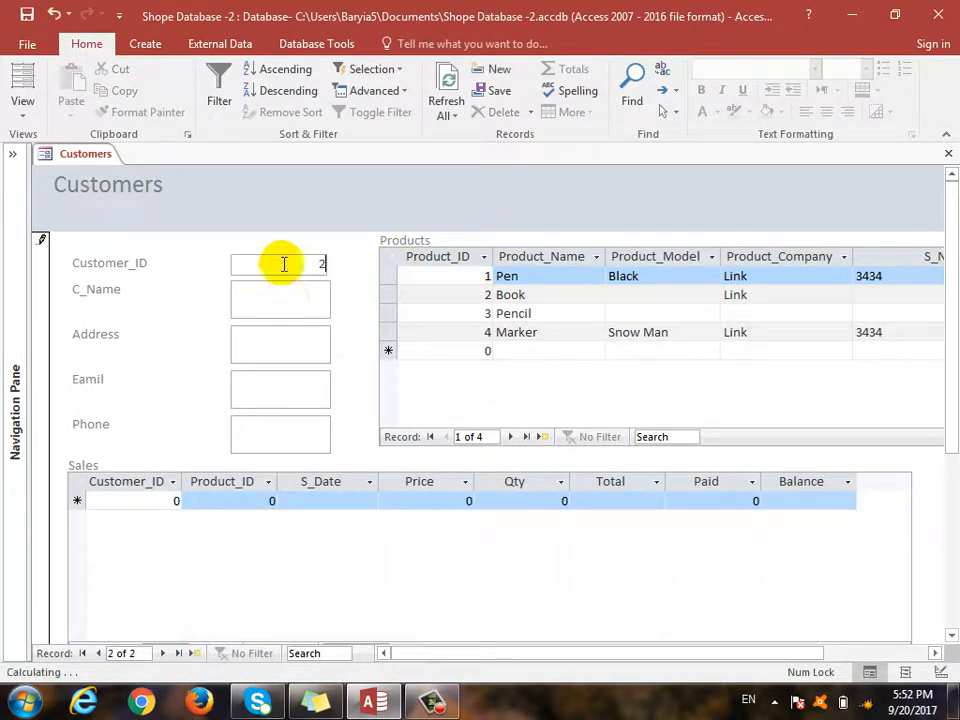
key(Tab)
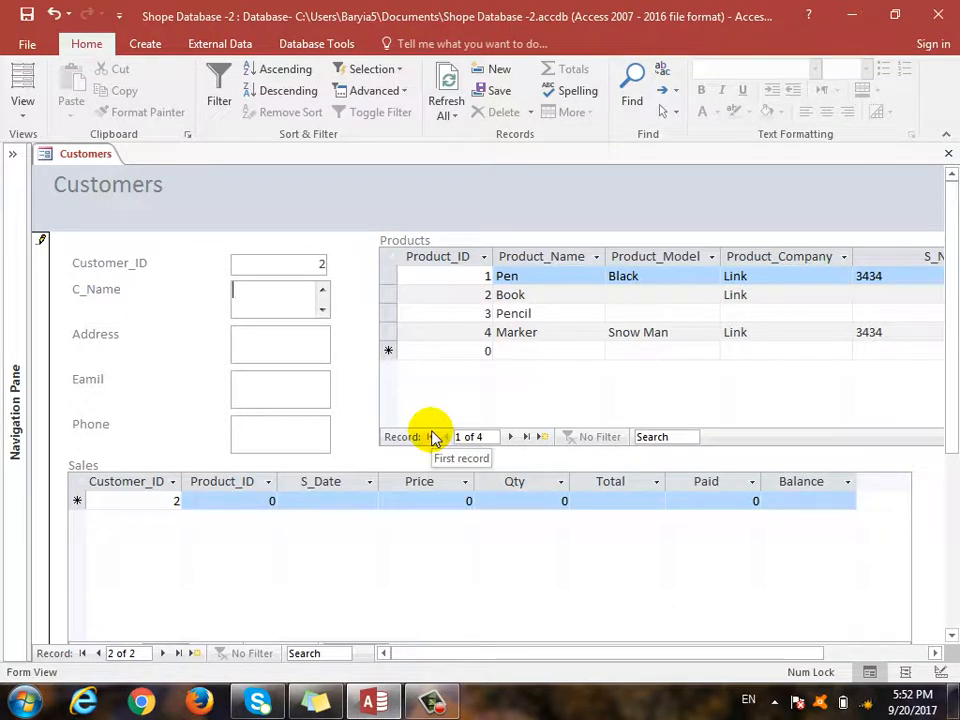
- Enter the new customer's name and street address, correcting typos
text(Ba)
key(BackSpace)
key(BackSpace)
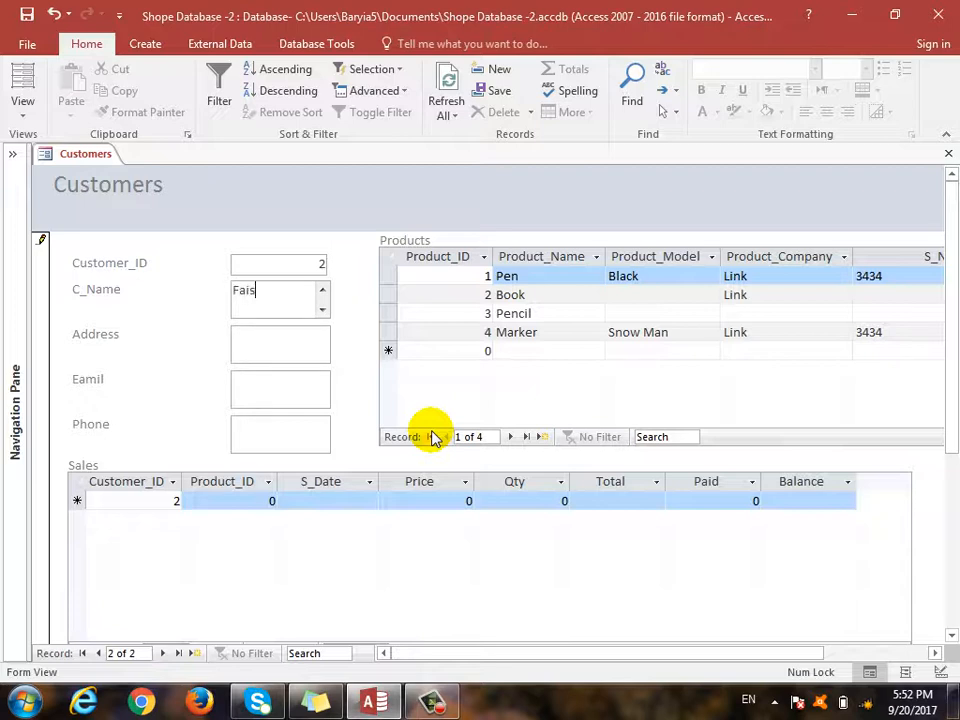
key(Tab)
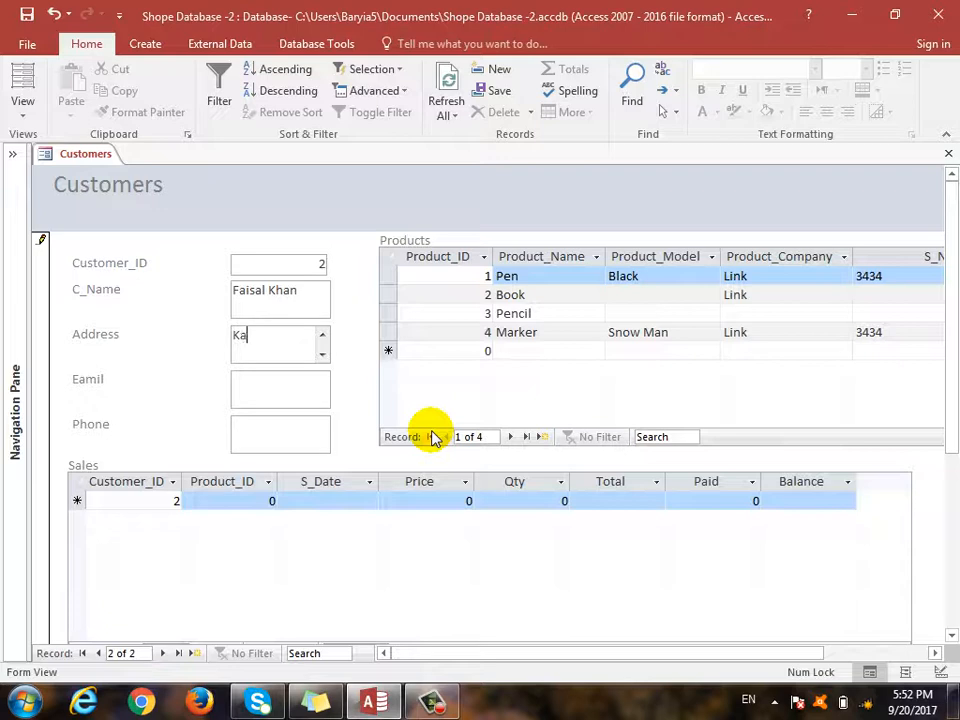
text(Kariz Streen)
key(BackSpace)
text(t)
- Replace the e-mail with the customer's address and fill in their phone number
key(Tab)
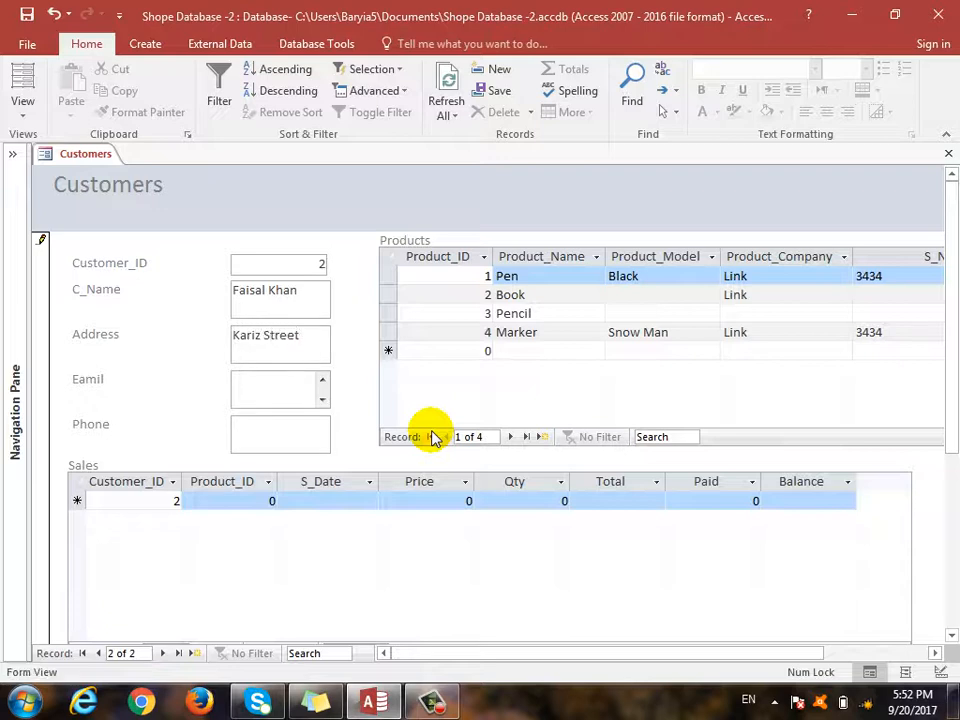
key(BackSpace)
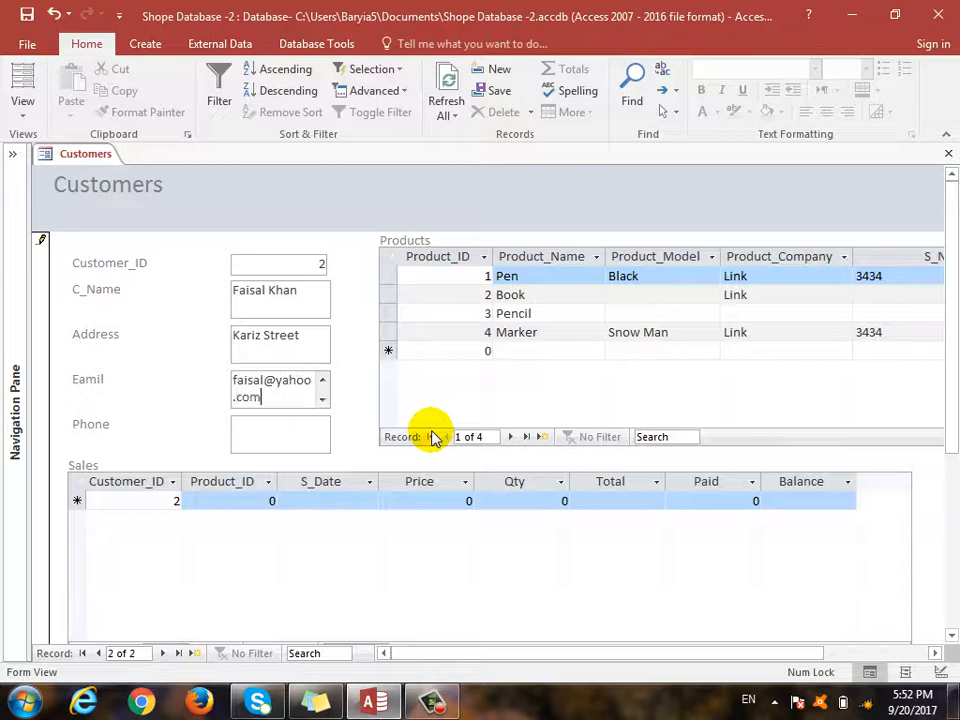
key(Tab)
text(3434343)
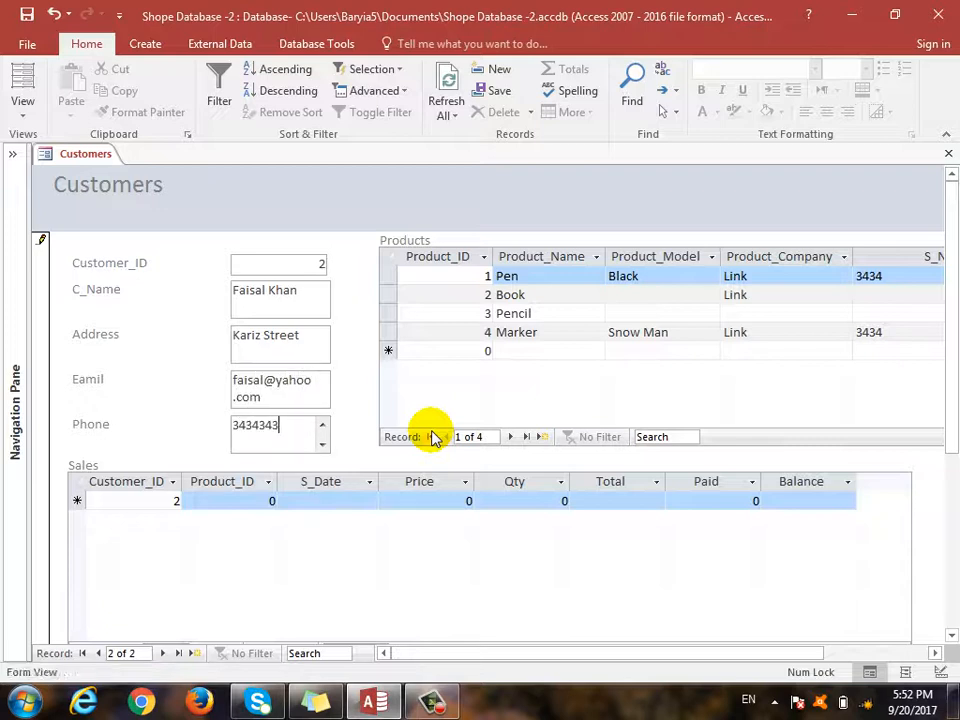
click(246, 499)
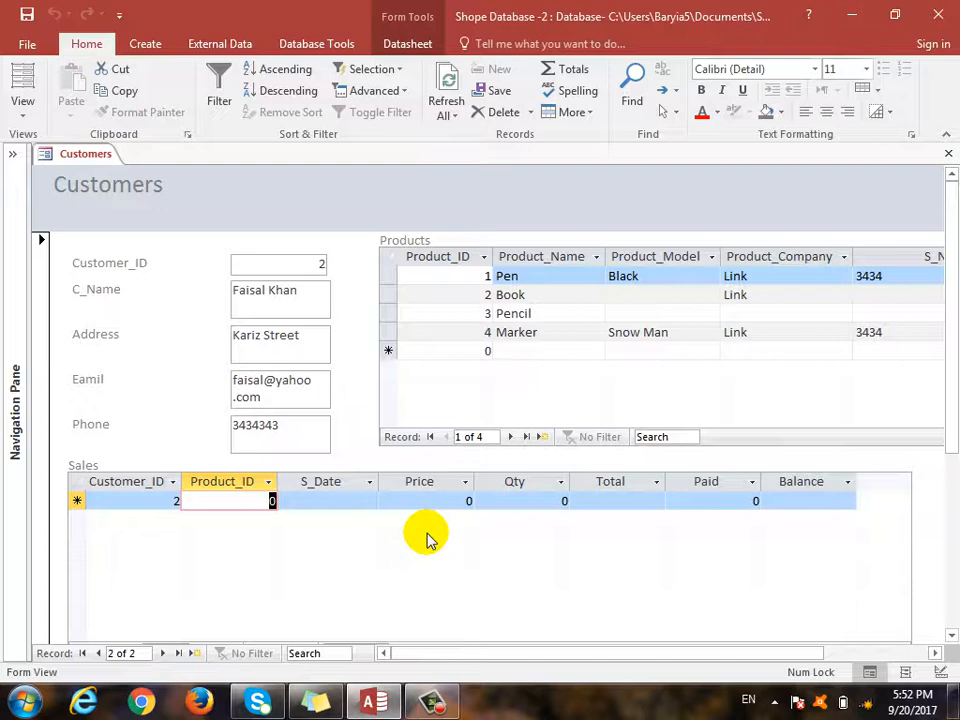
- Enter Product_ID 3 in the Sales subform with sale date 9/14/2017
text(3)
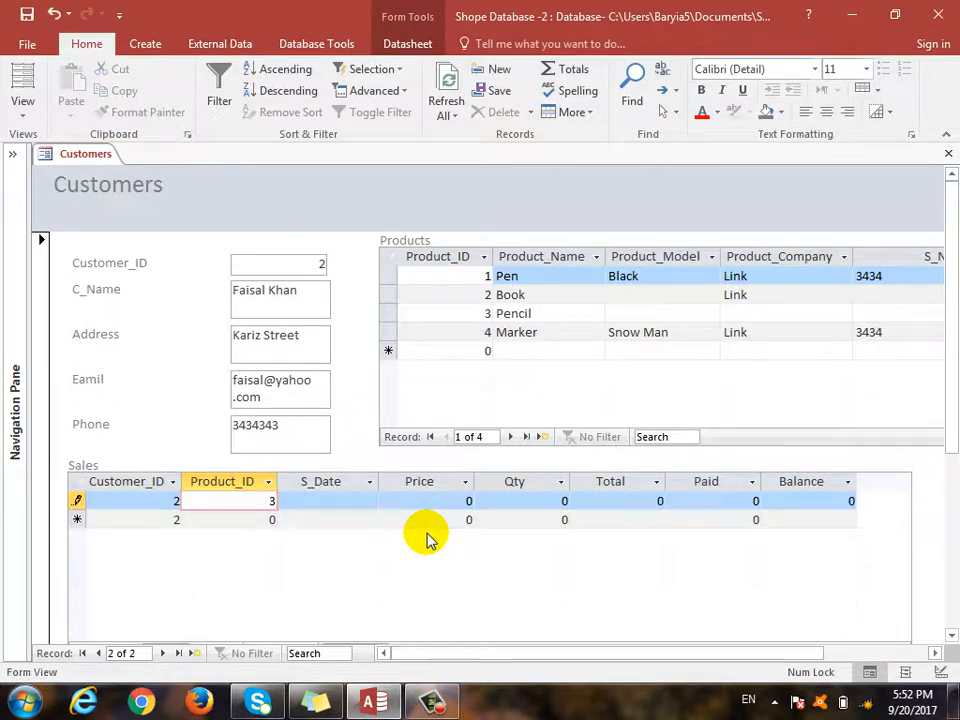
key(Tab)
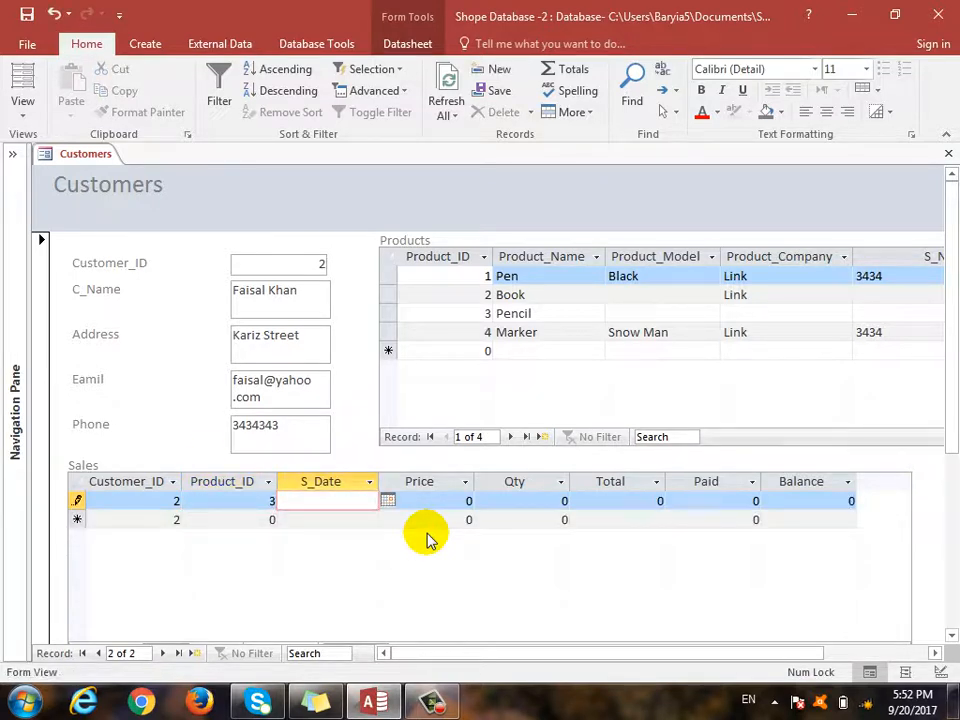
click(389, 501)
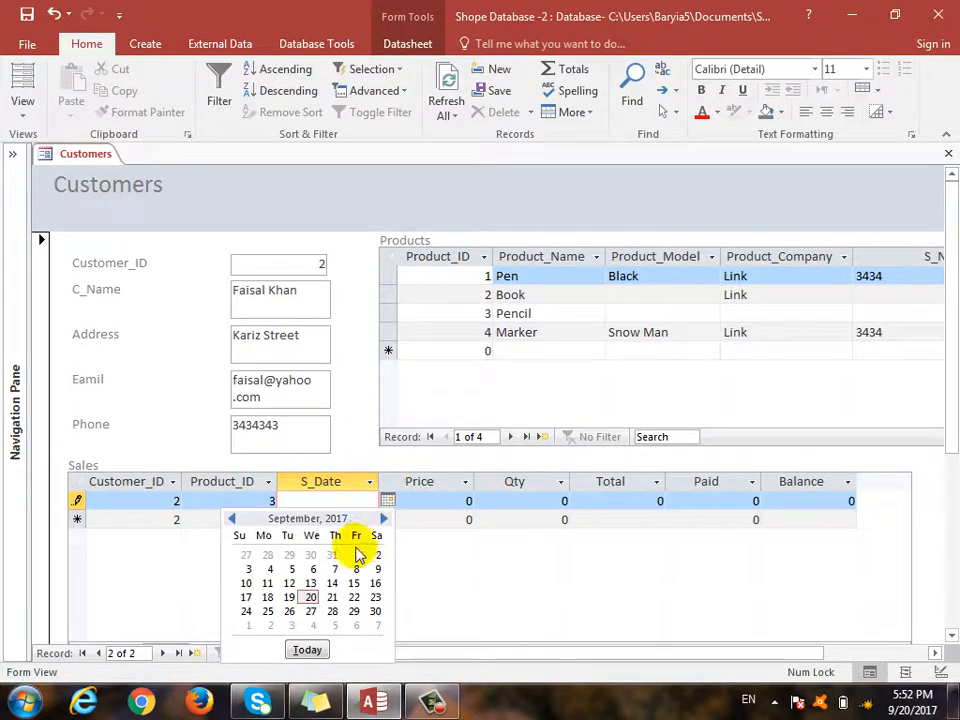
click(332, 583)
- Enter price 10, quantity 30 and paid 200, then close the form keeping changes
drag(439, 508, 495, 513)
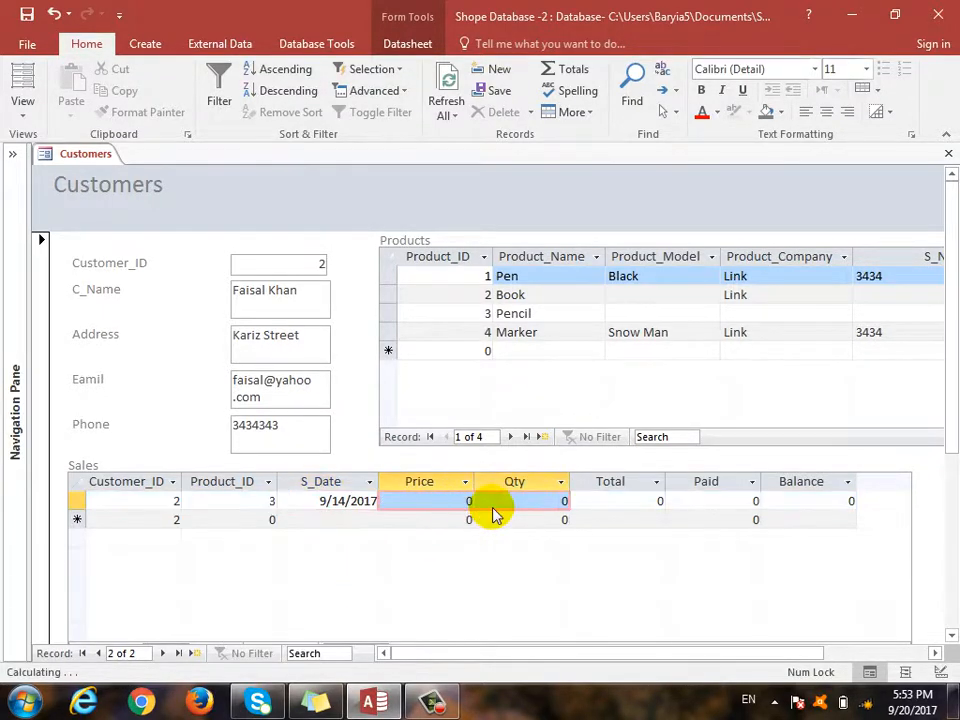
click(439, 510)
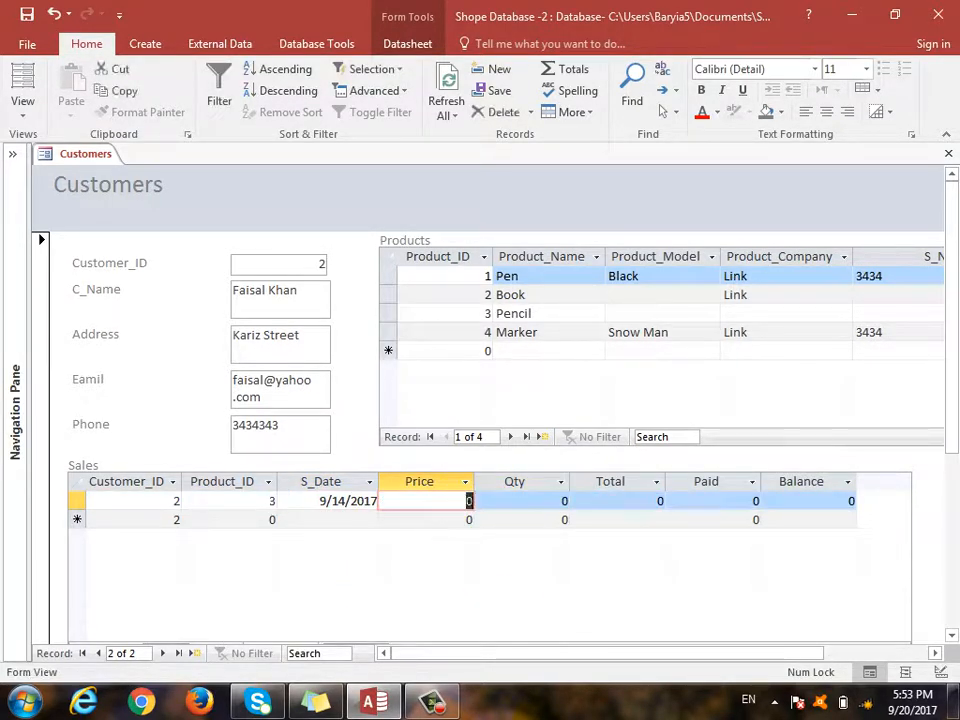
text(10)
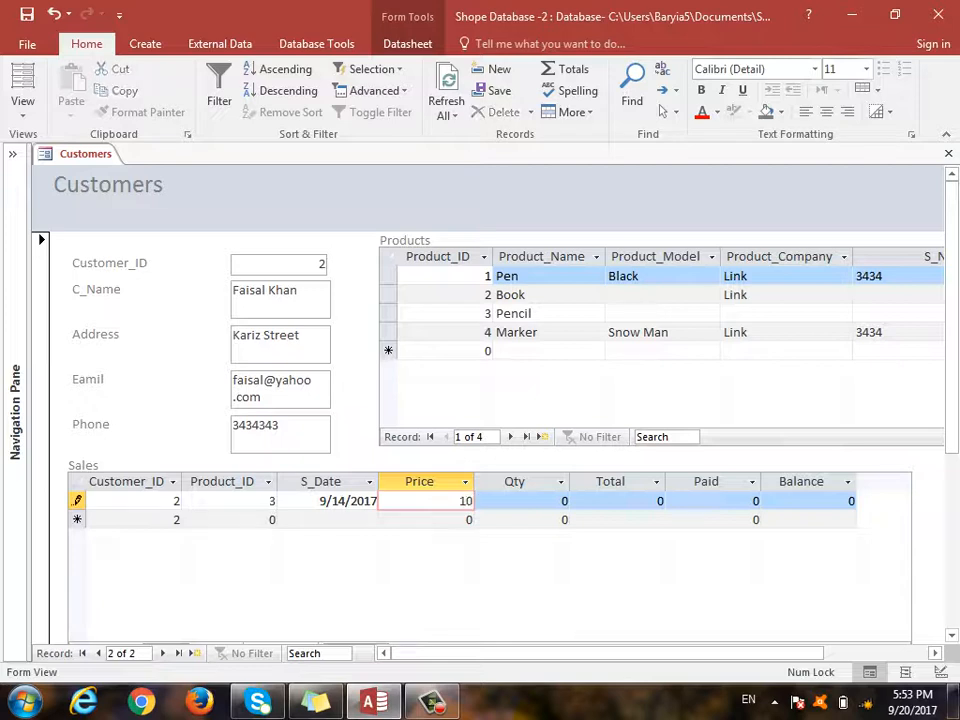
key(Tab)
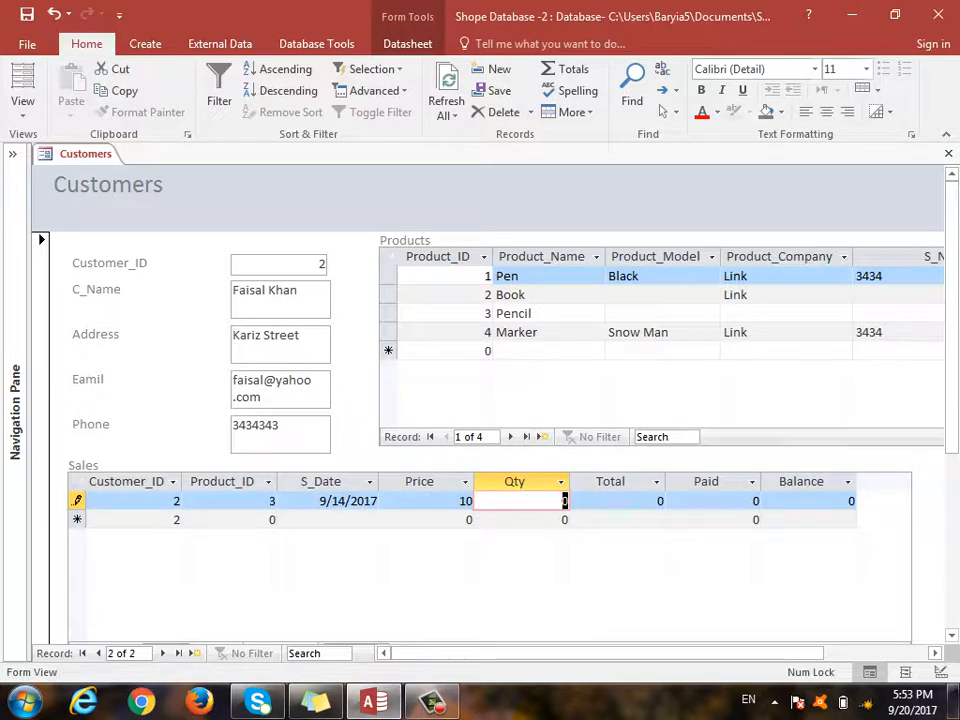
text(30)
key(Tab)
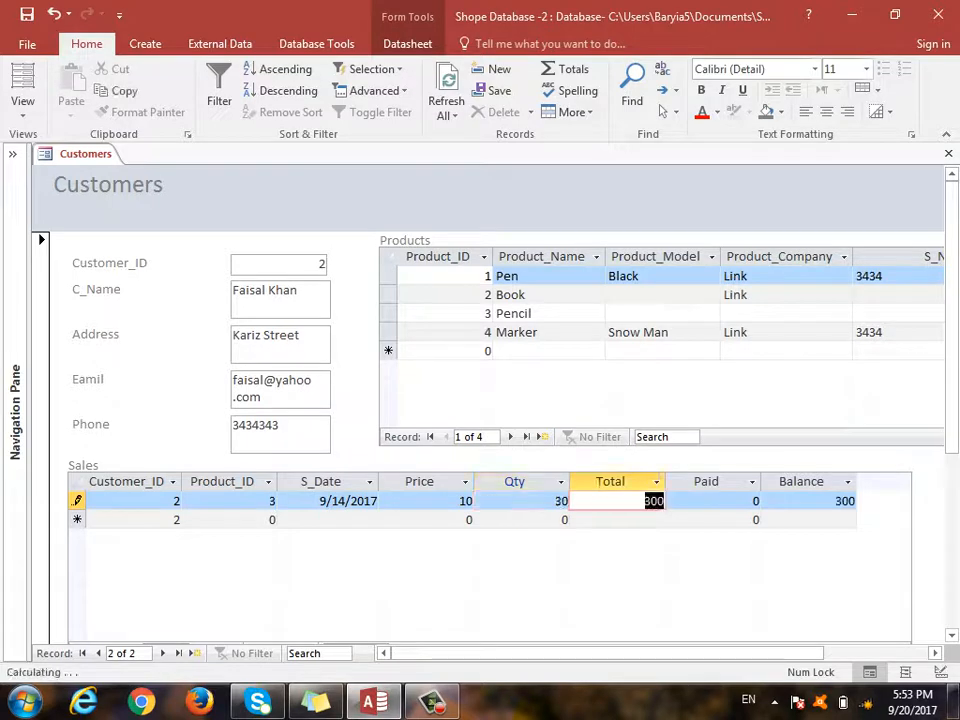
key(Tab)
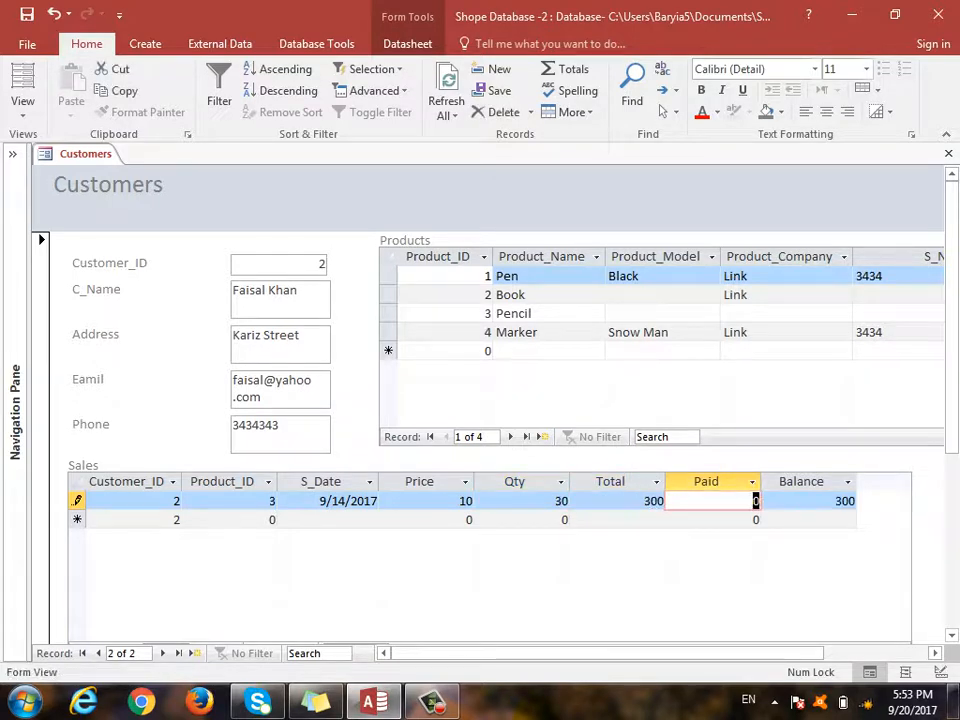
text(200)
key(Down)
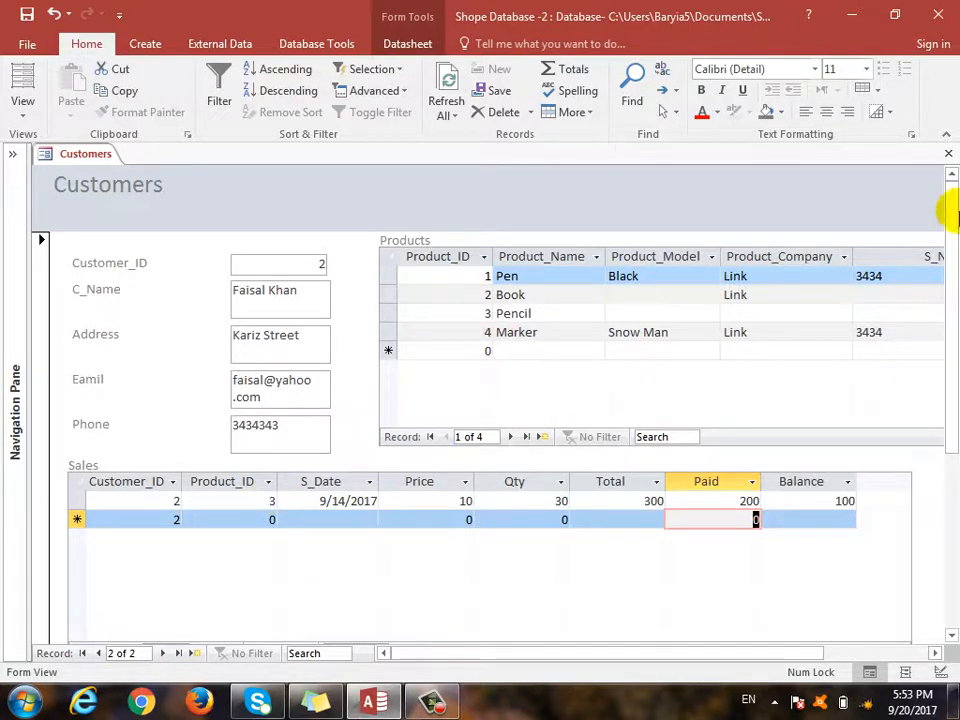
click(949, 155)
click(405, 400)
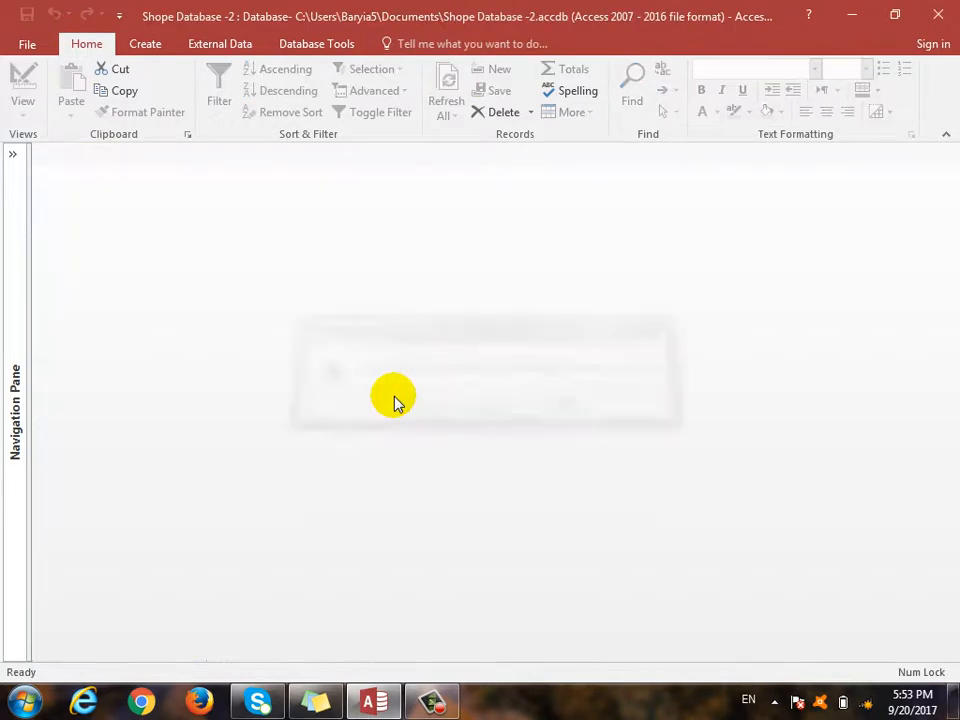
- Open and close the Products and Suplier forms from the Navigation Pane, leaving no form open
click(13, 154)
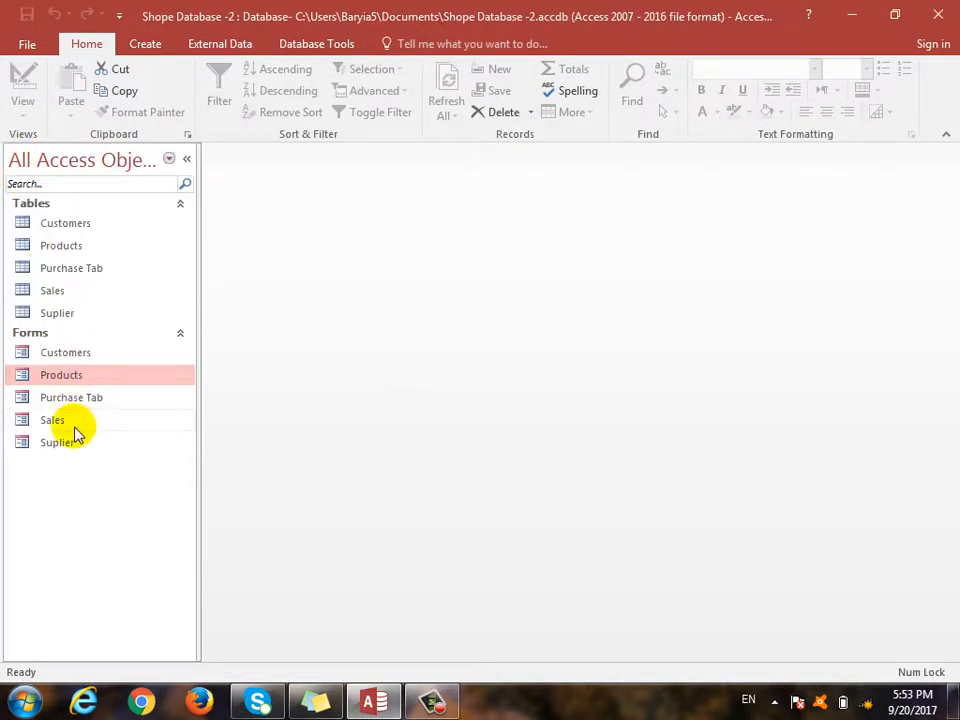
double_click(61, 375)
click(947, 155)
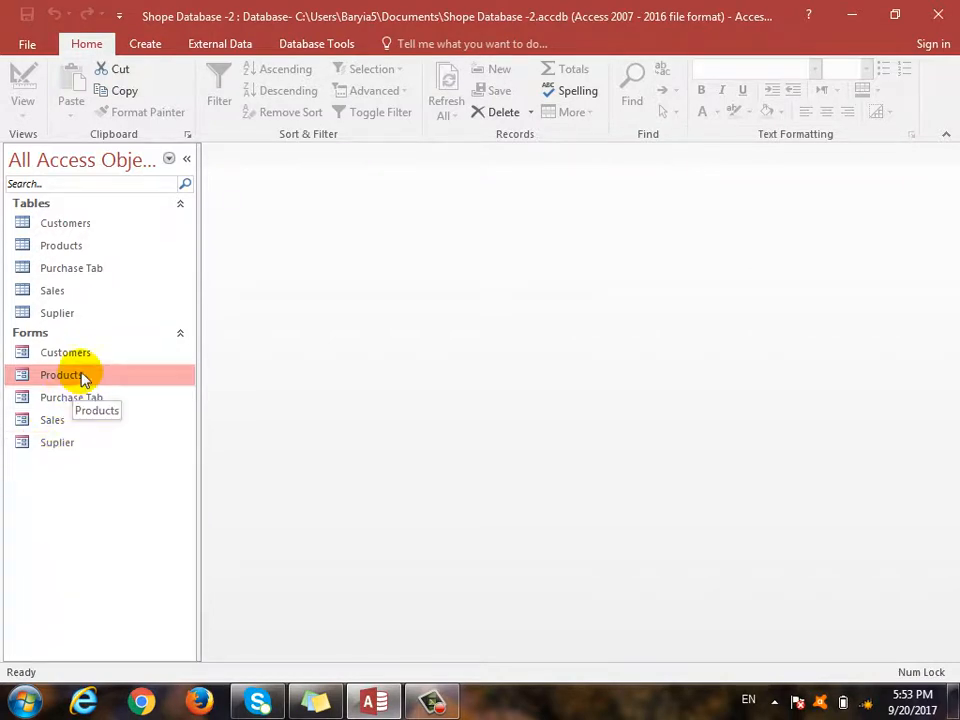
double_click(62, 443)
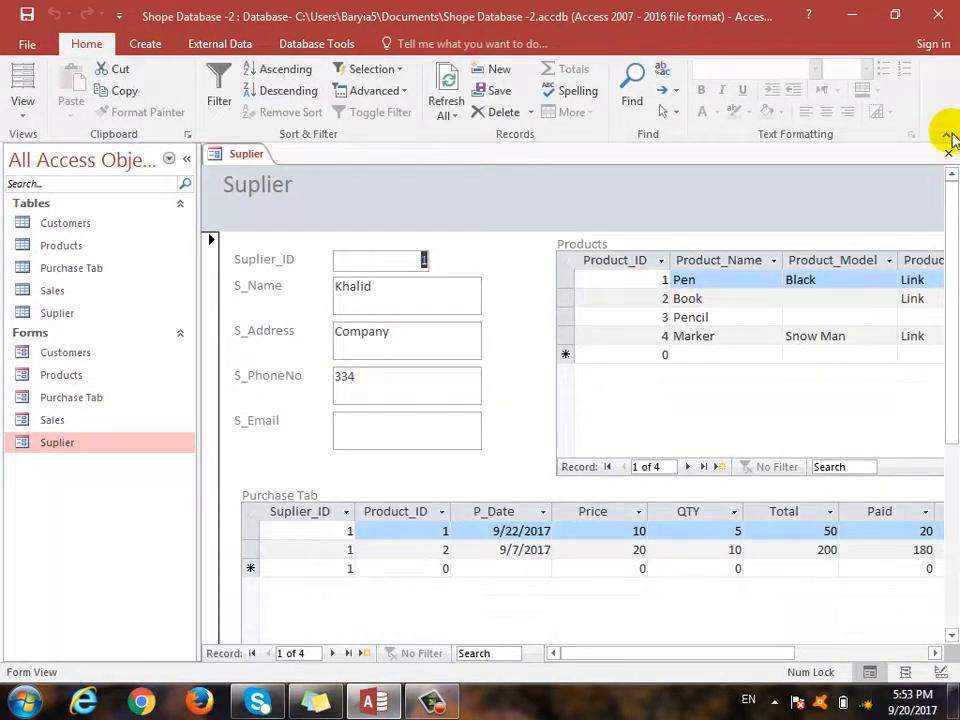
click(948, 154)
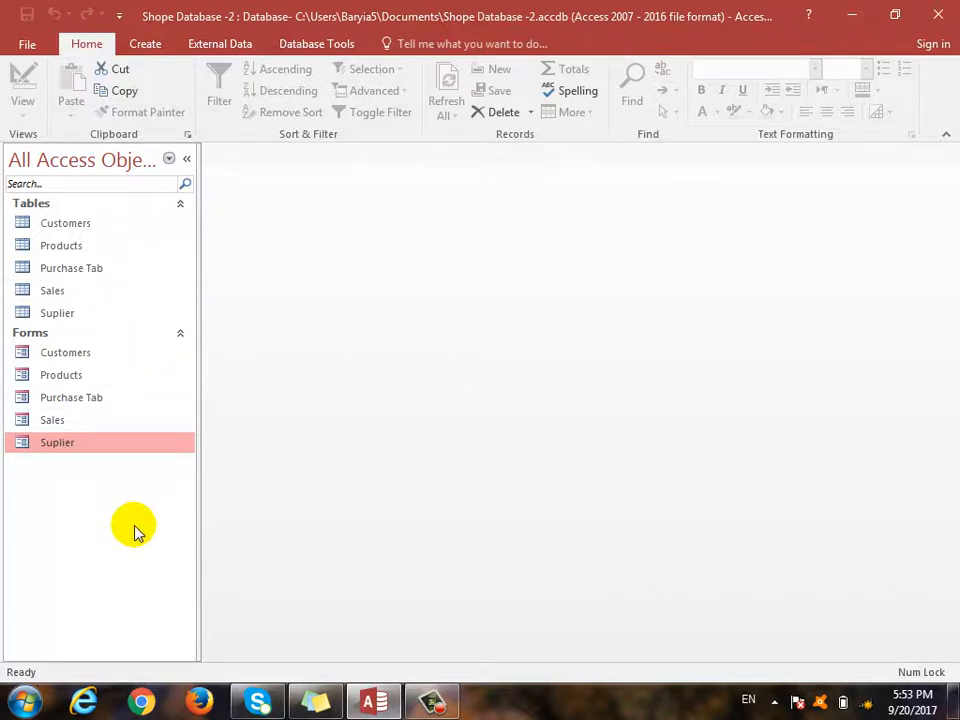
double_click(42, 444)
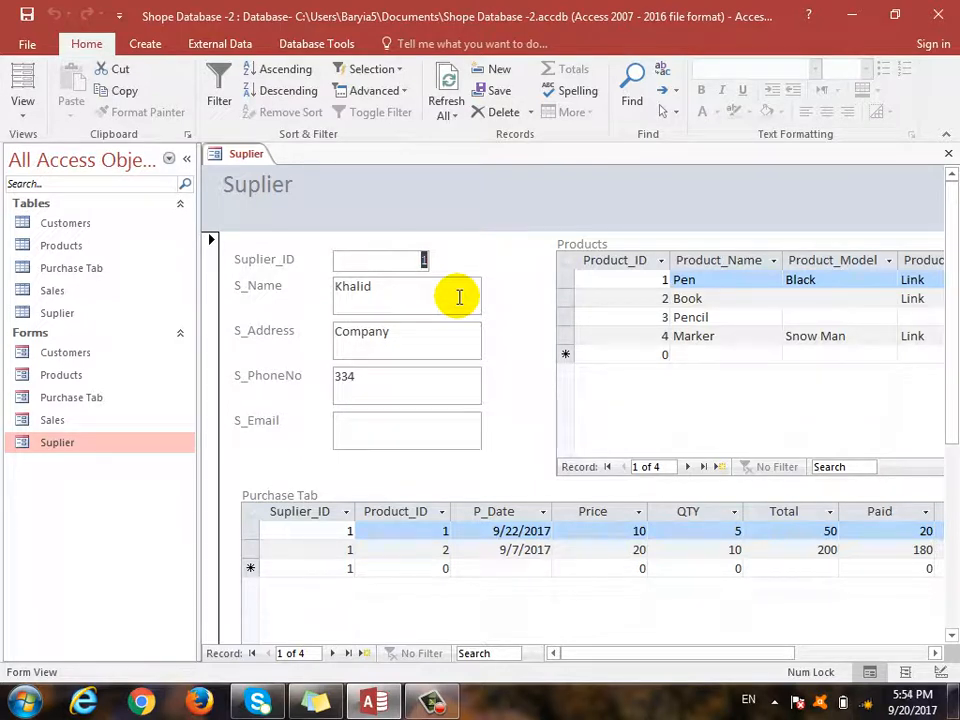
click(947, 153)
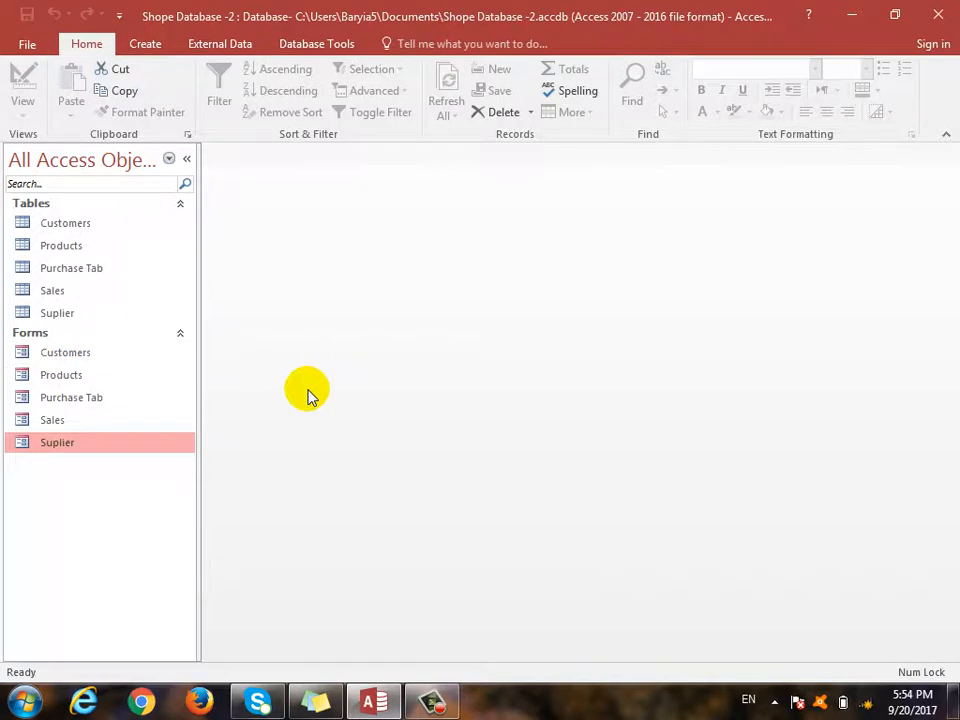
- Start the Report Wizard with all fields from Suplier, Products and Purchase Tab
click(147, 44)
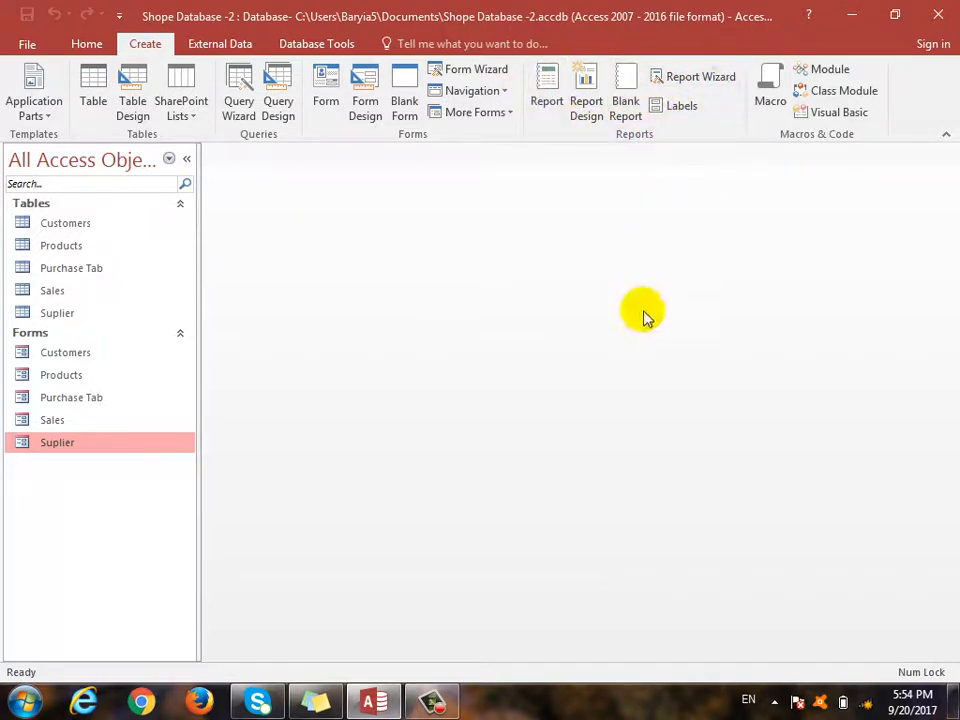
click(700, 78)
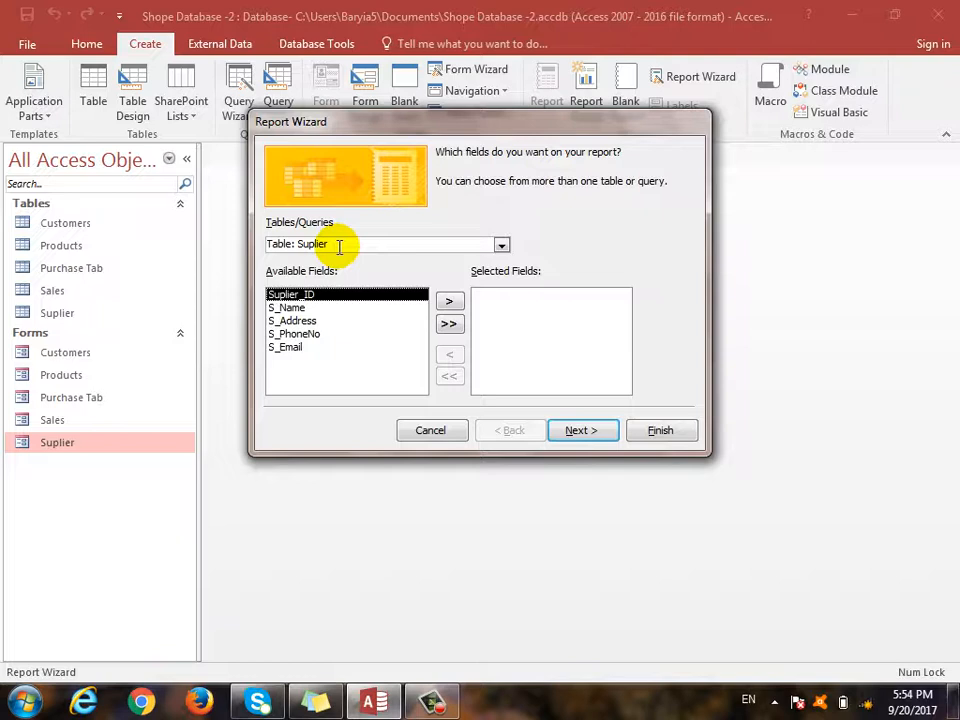
click(448, 323)
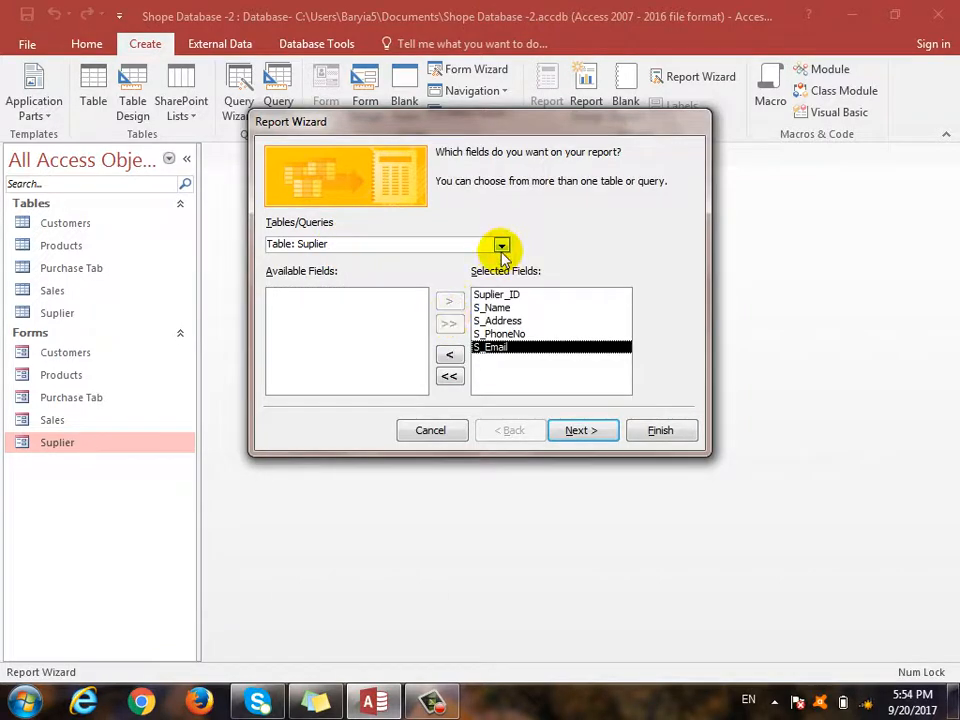
click(501, 245)
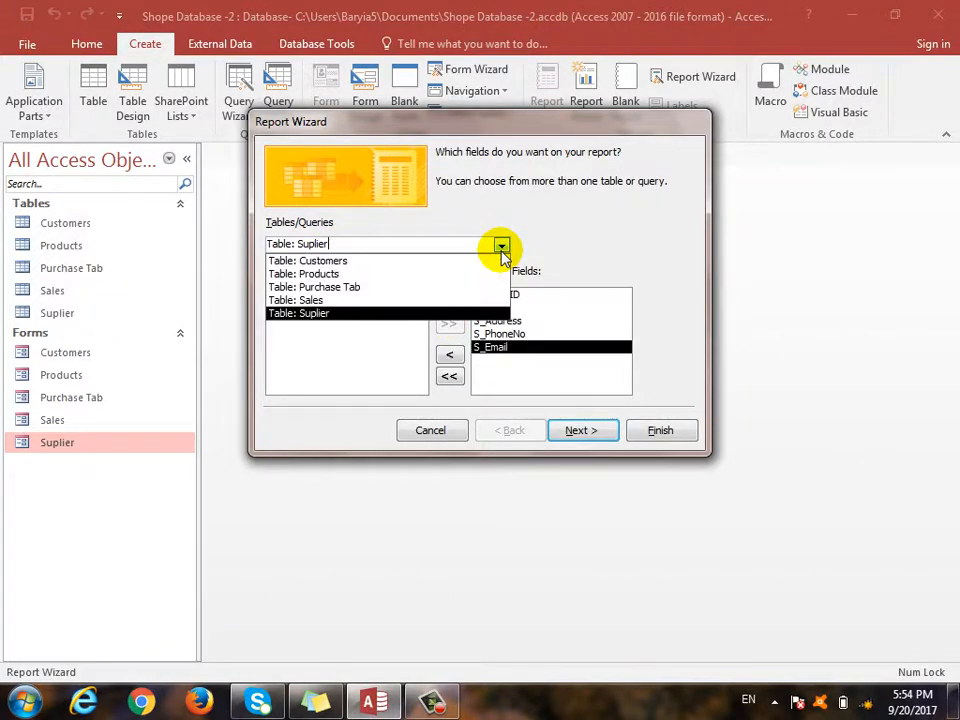
click(439, 274)
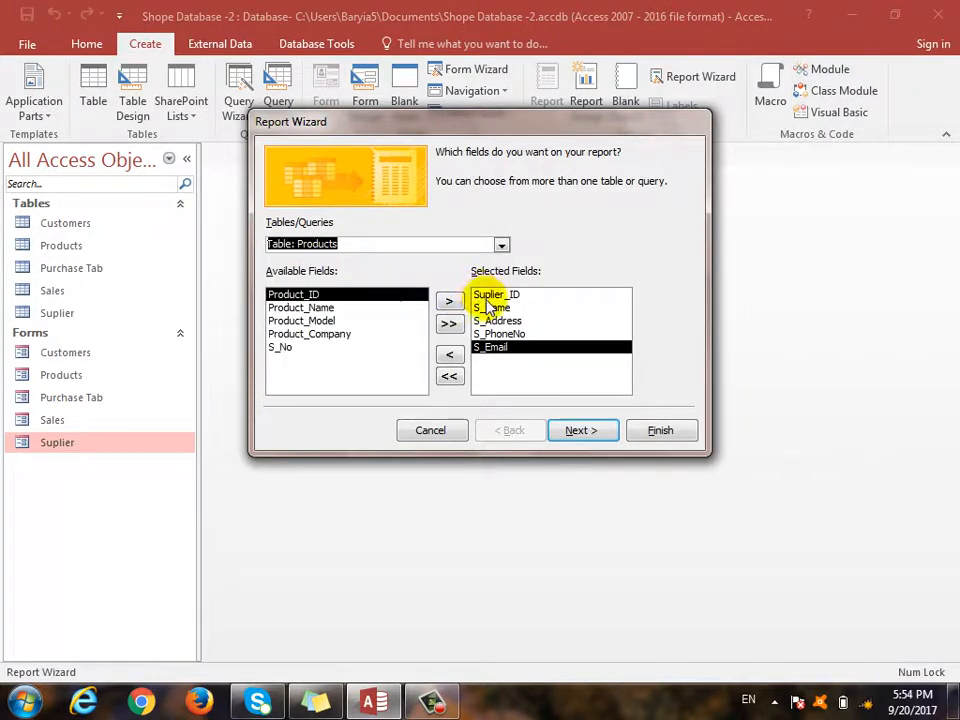
click(448, 323)
click(501, 245)
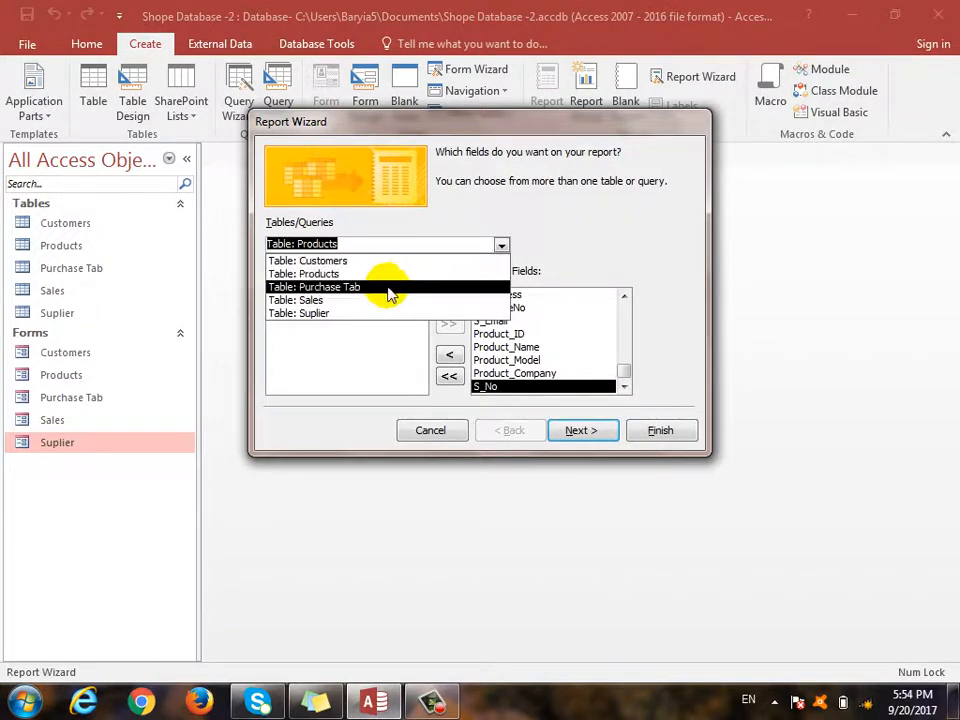
click(383, 287)
click(452, 326)
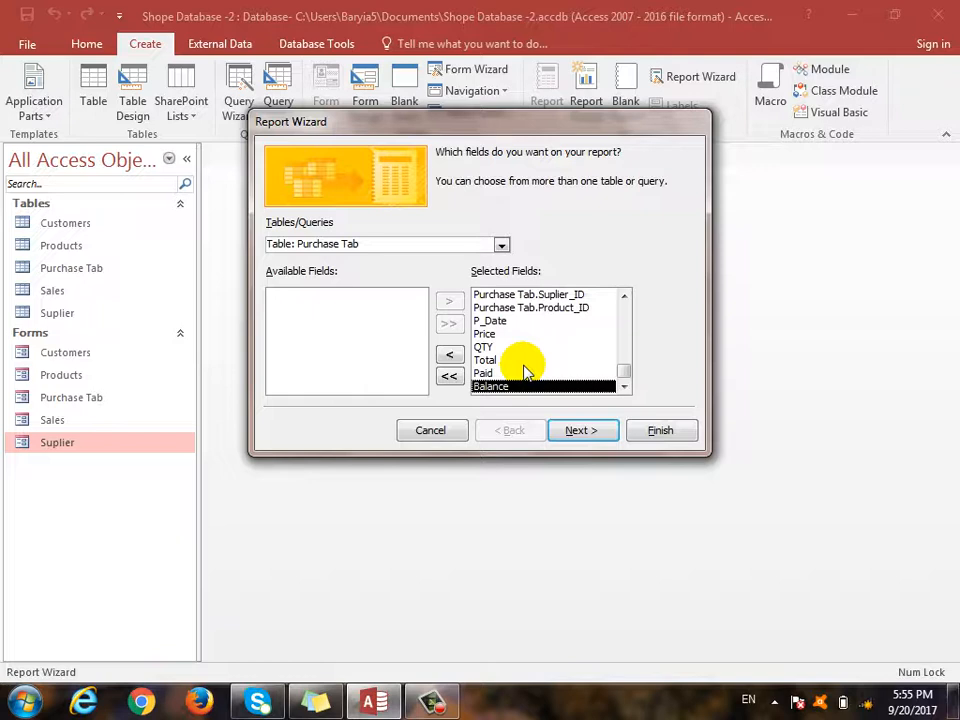
- View the data by Suplier and skip grouping levels to reach the sorting step
click(576, 430)
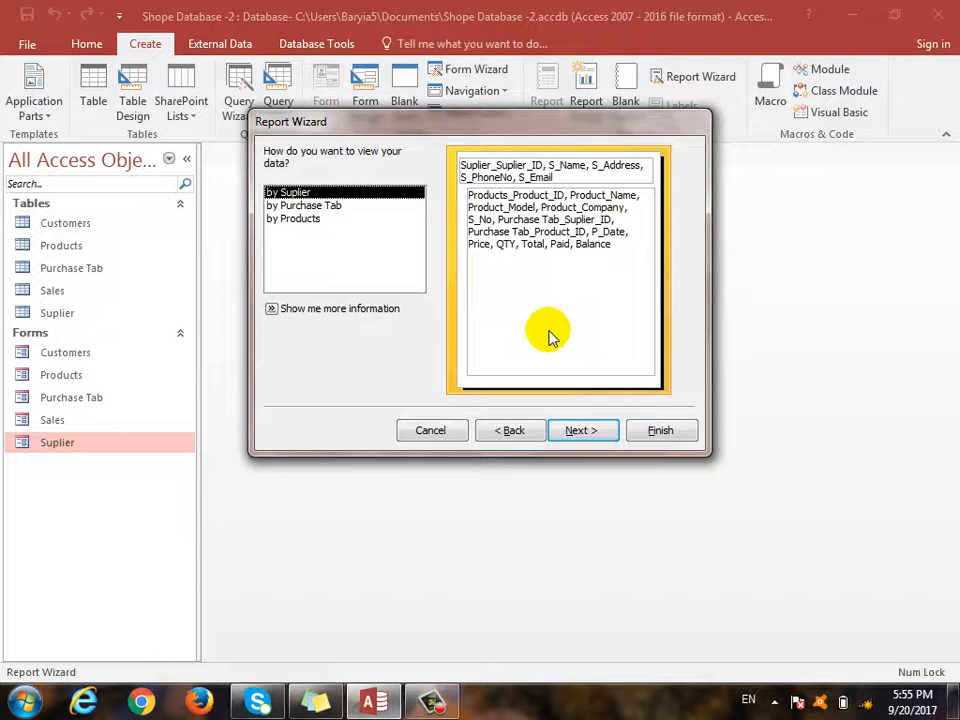
click(290, 219)
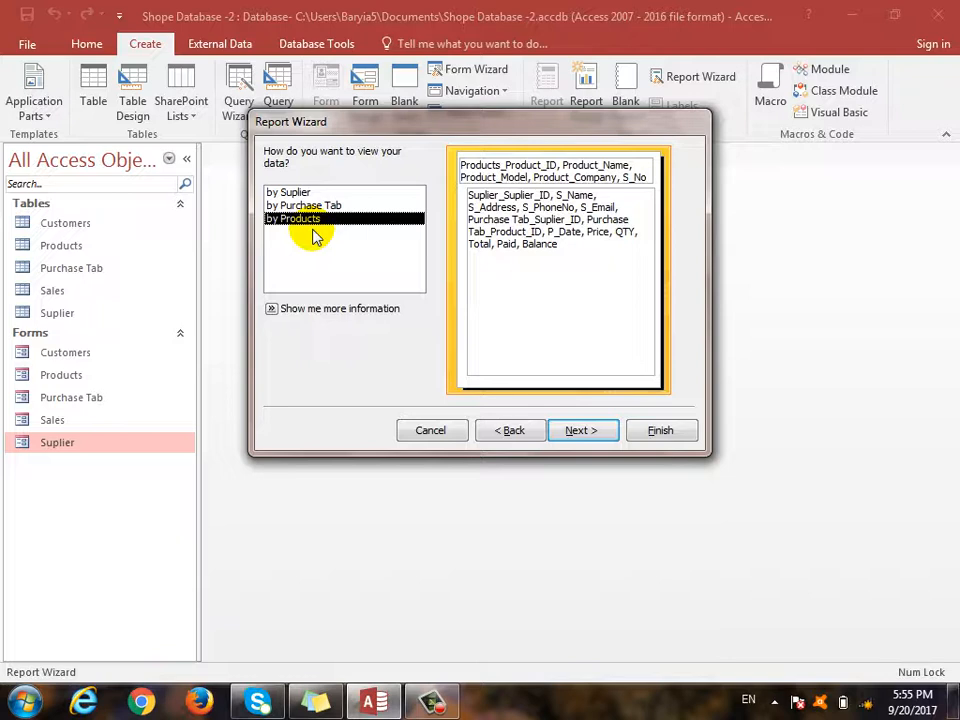
click(285, 192)
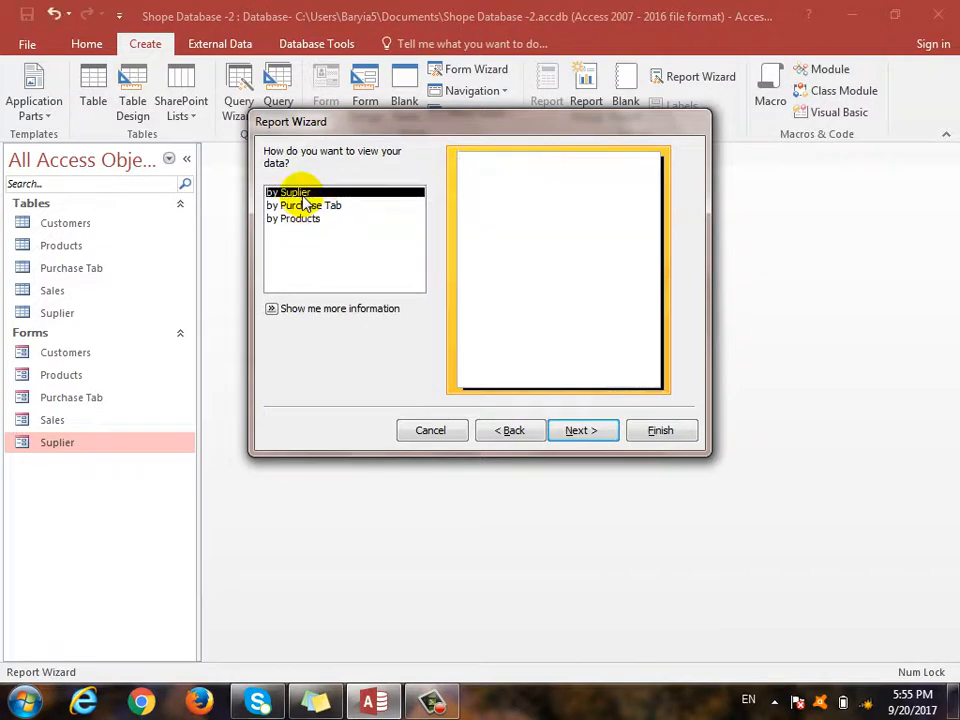
click(580, 430)
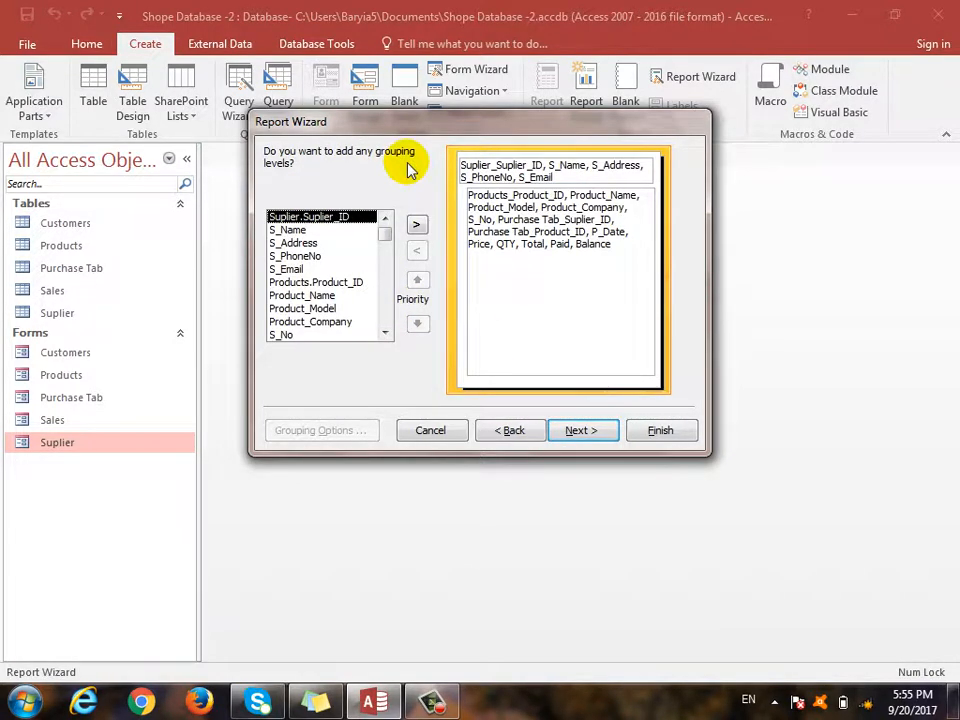
click(578, 430)
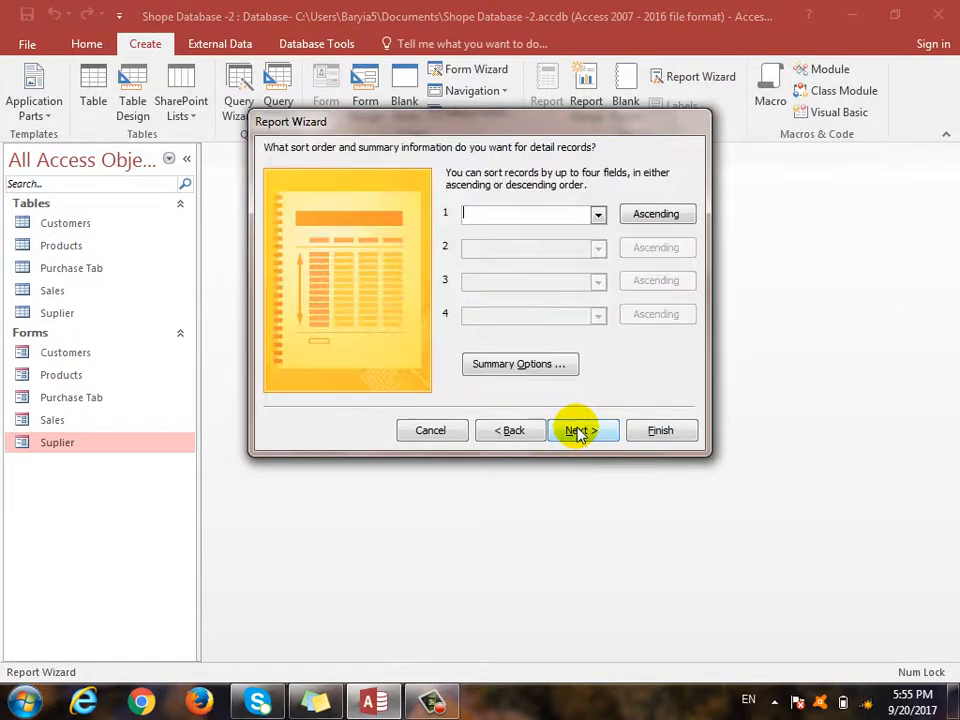
- Leave sorting unset and add Sum summaries for QTY, Total, Paid and Balance
click(597, 216)
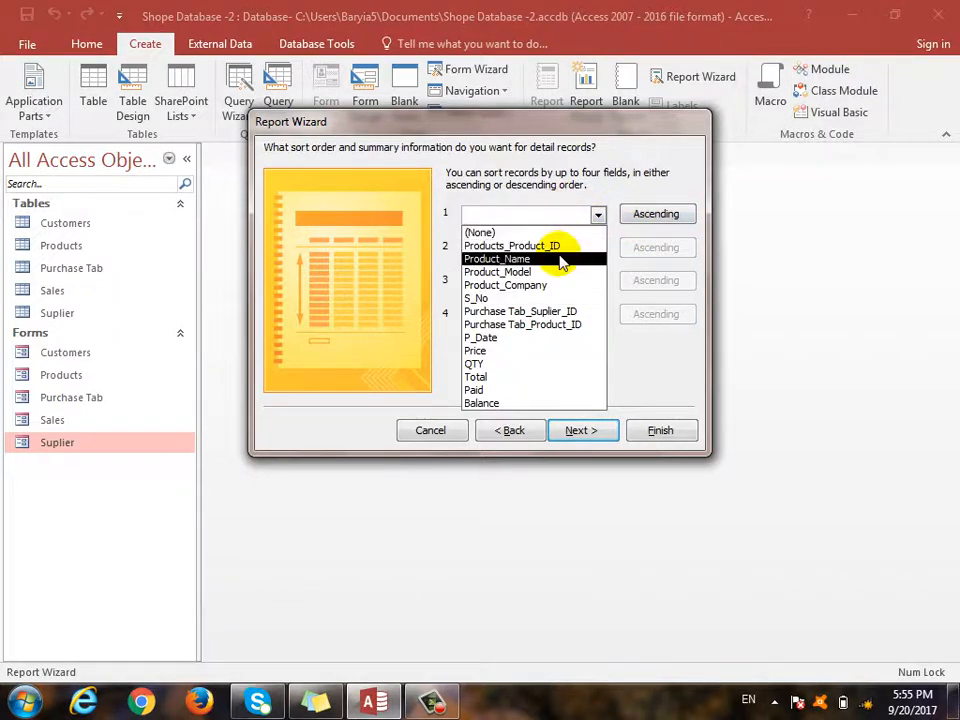
click(556, 214)
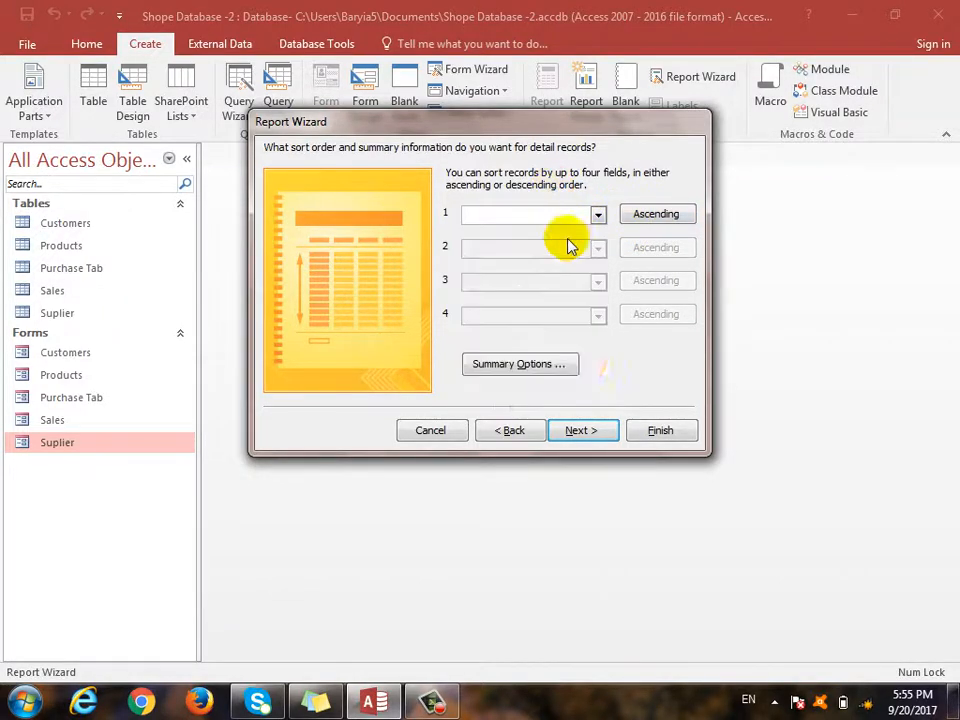
click(556, 366)
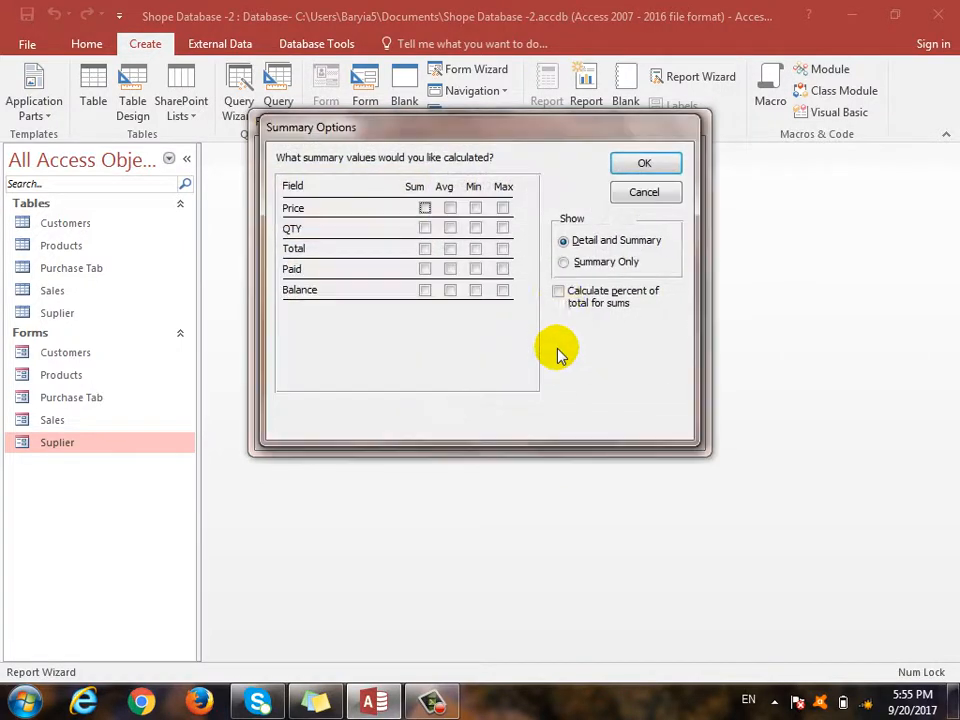
click(425, 290)
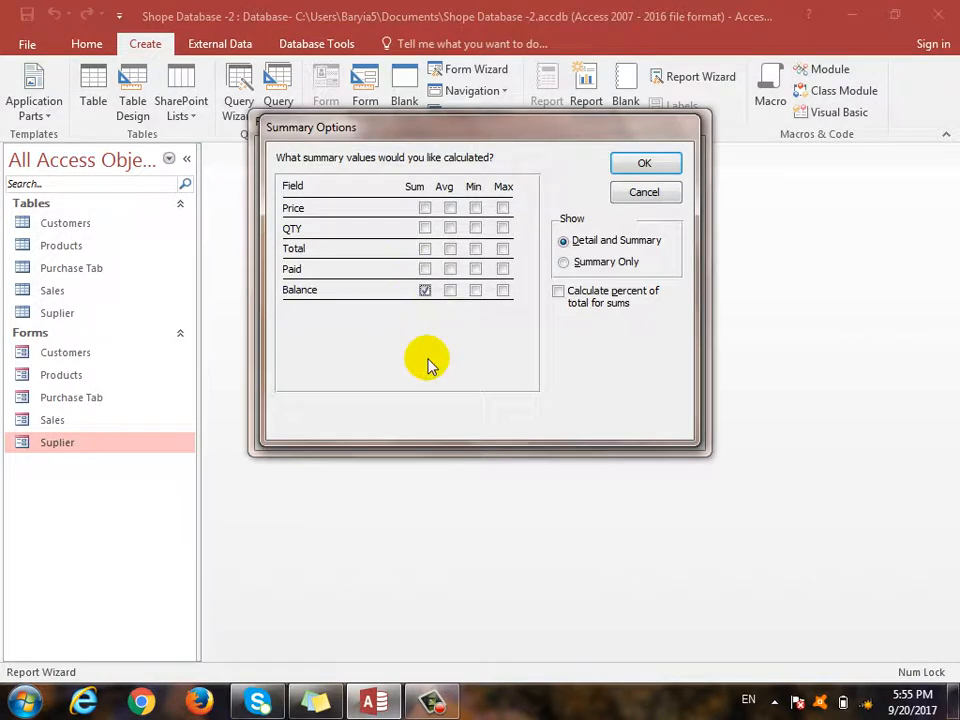
click(425, 228)
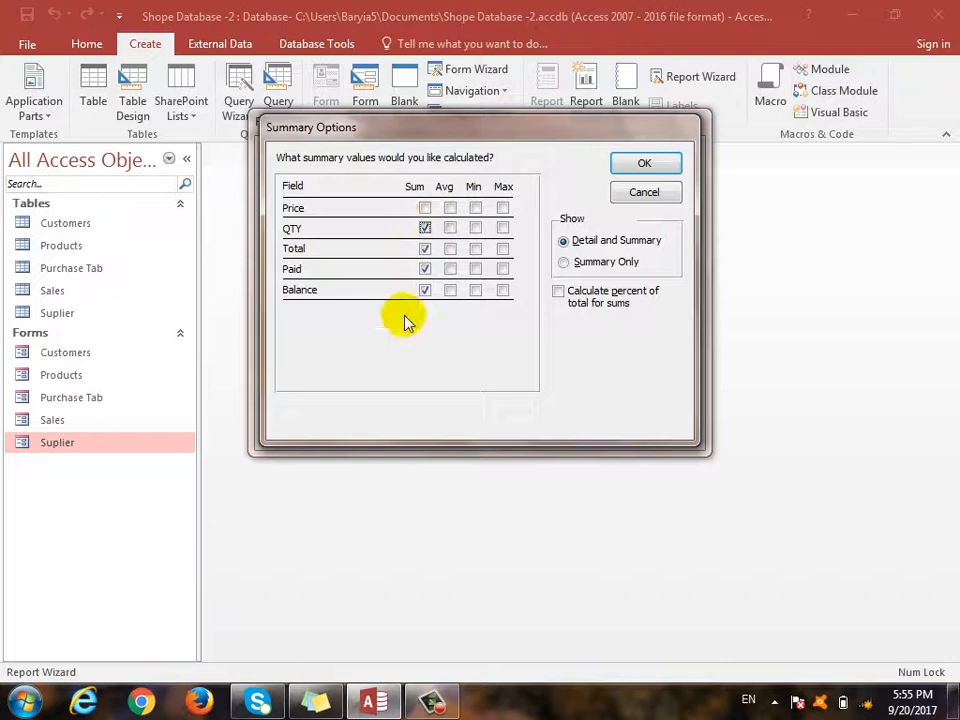
click(662, 165)
- Accept the default layout and title to create and preview the Suplier report
click(590, 433)
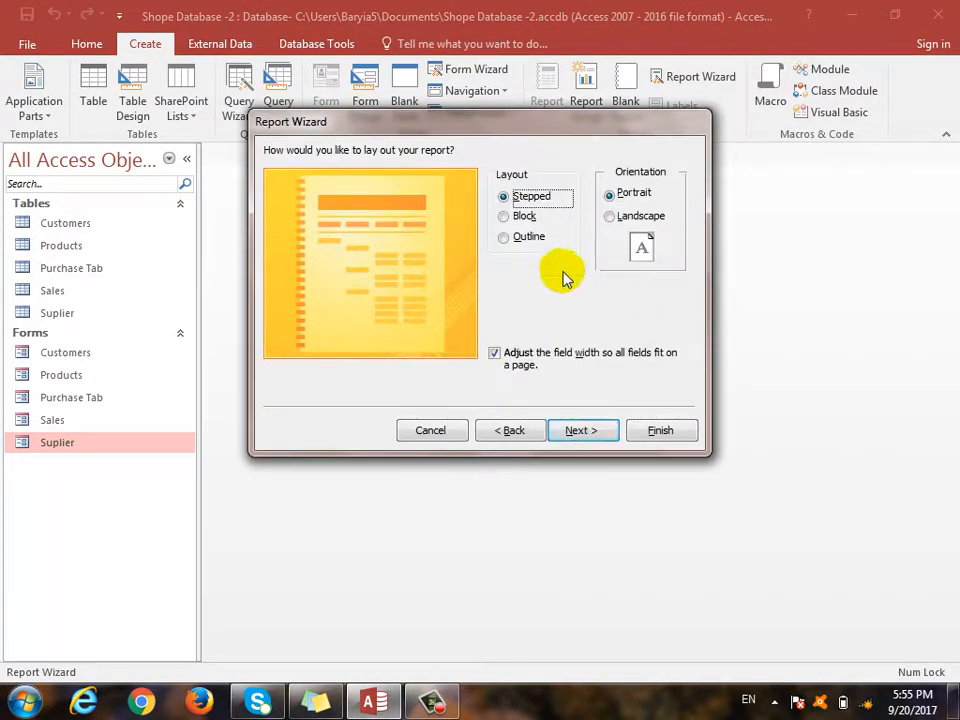
click(590, 436)
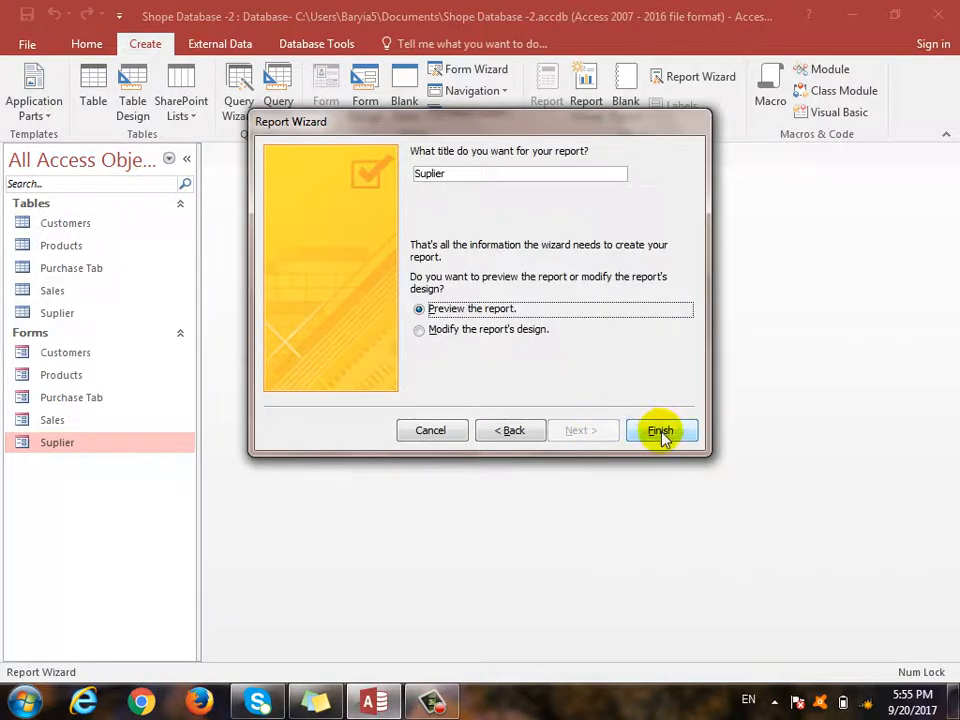
click(660, 431)
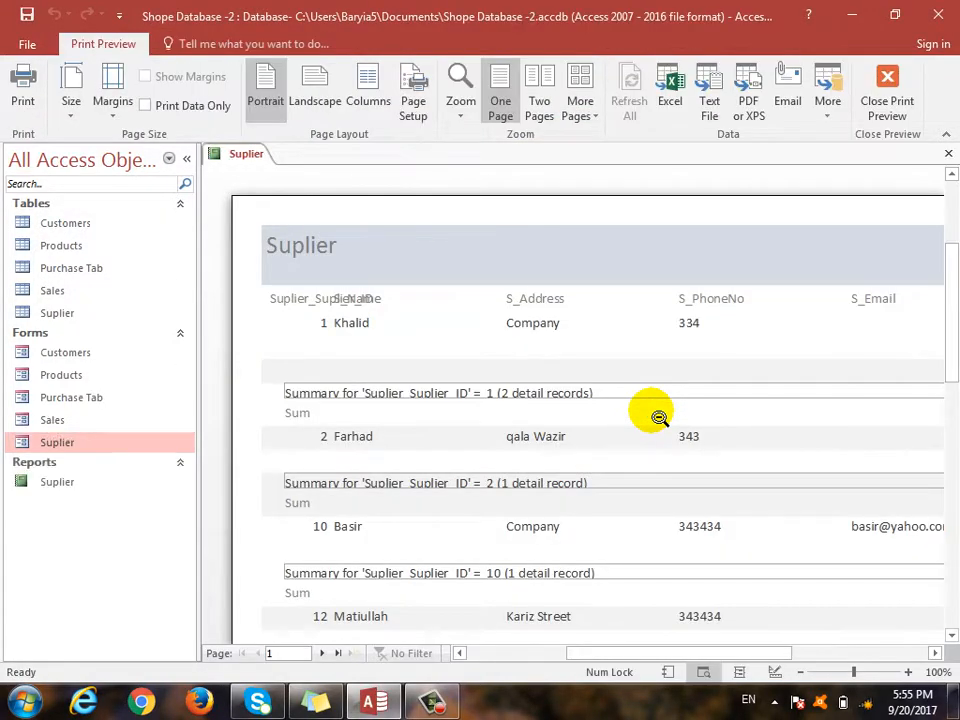
- Collapse the Navigation Pane and switch the Suplier report to Design view
scroll(640, 421, down, 2)
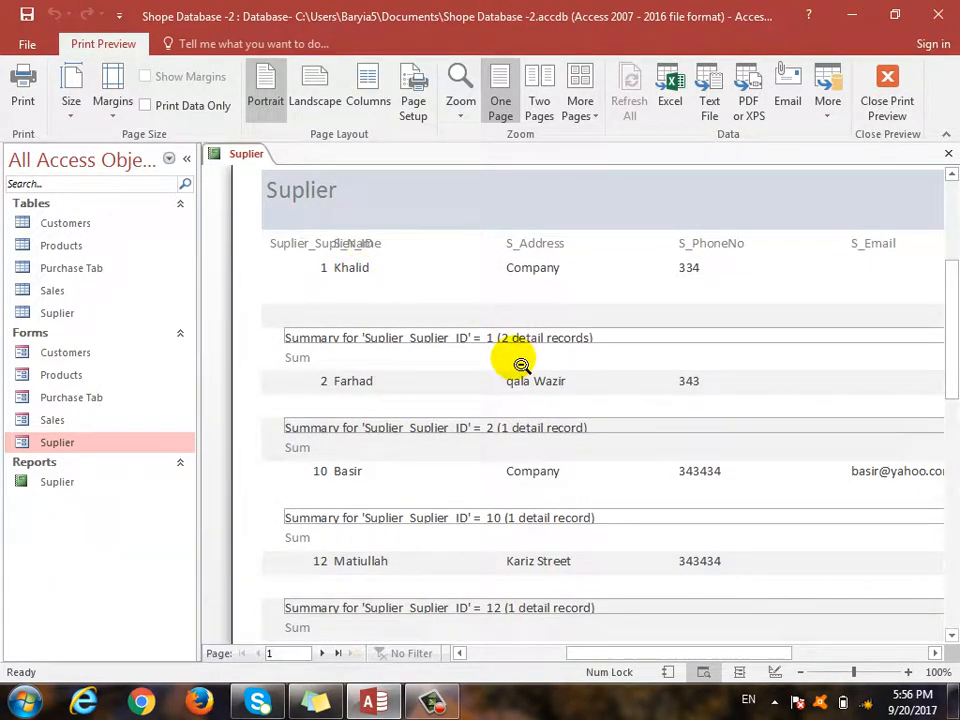
mouse_move(756, 654)
mouse_down()
mouse_move(814, 649)
mouse_move(765, 664)
mouse_up()
click(184, 161)
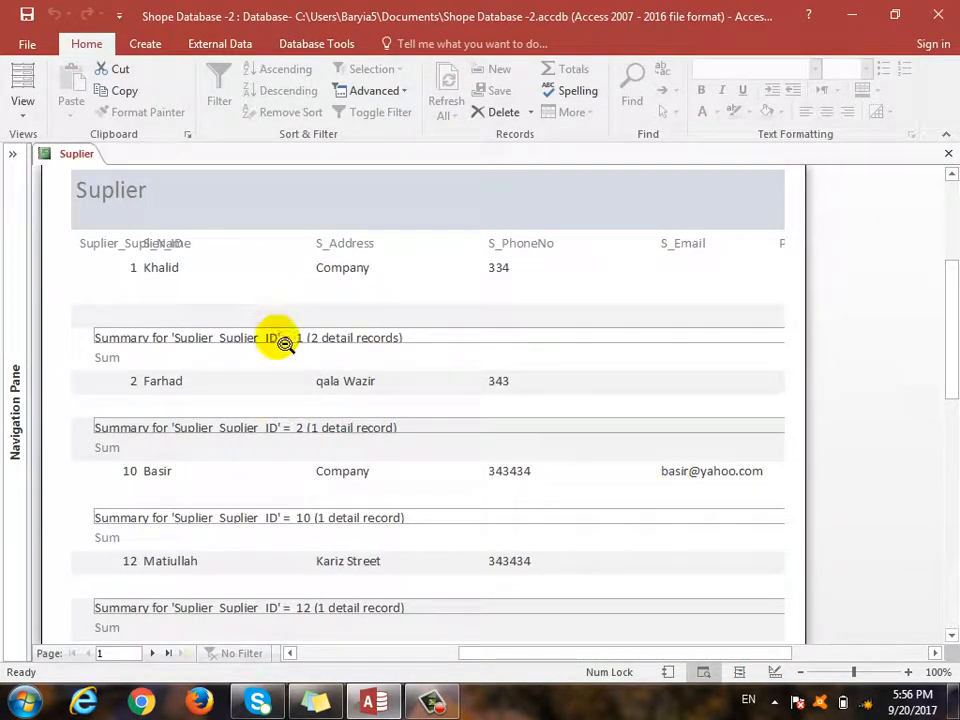
click(25, 105)
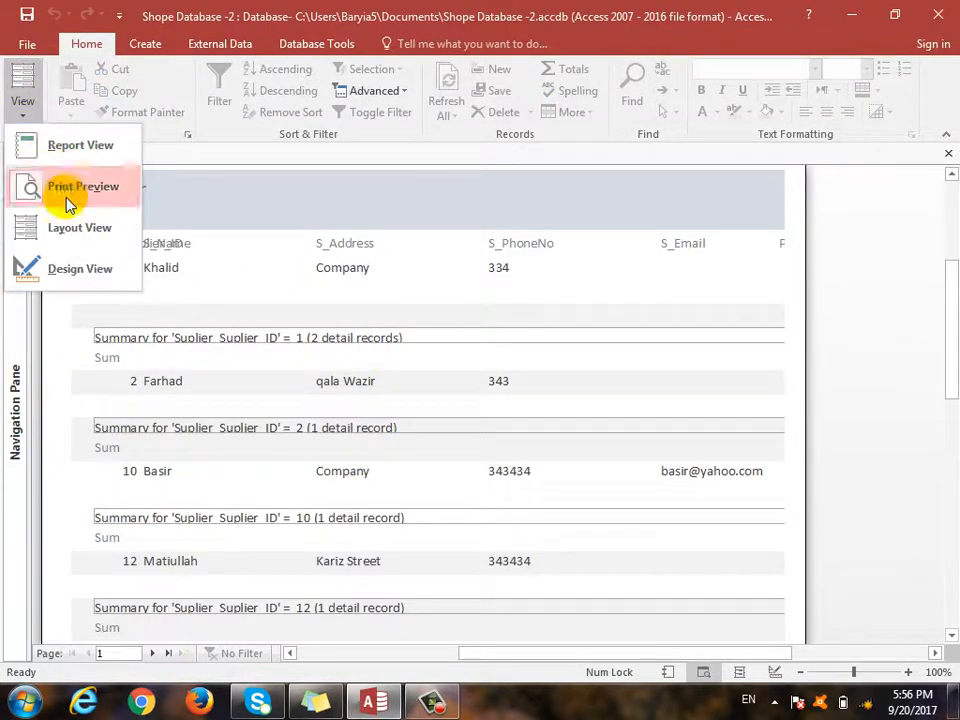
click(71, 270)
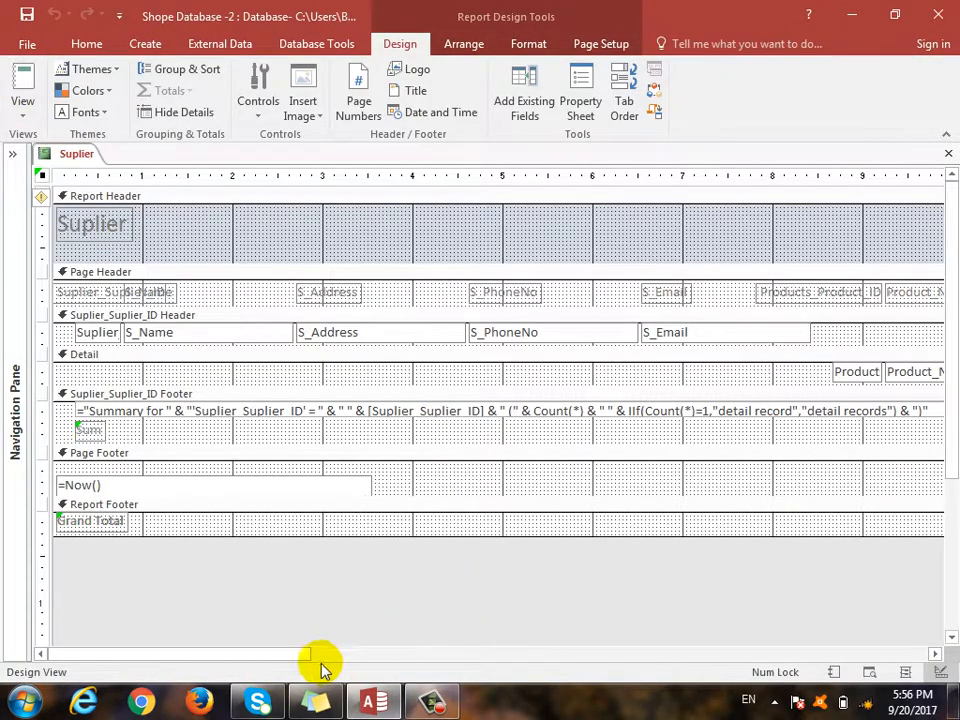
- Narrow S_Name and shrink the address, phone and email header fields to narrowest
drag(300, 655, 282, 683)
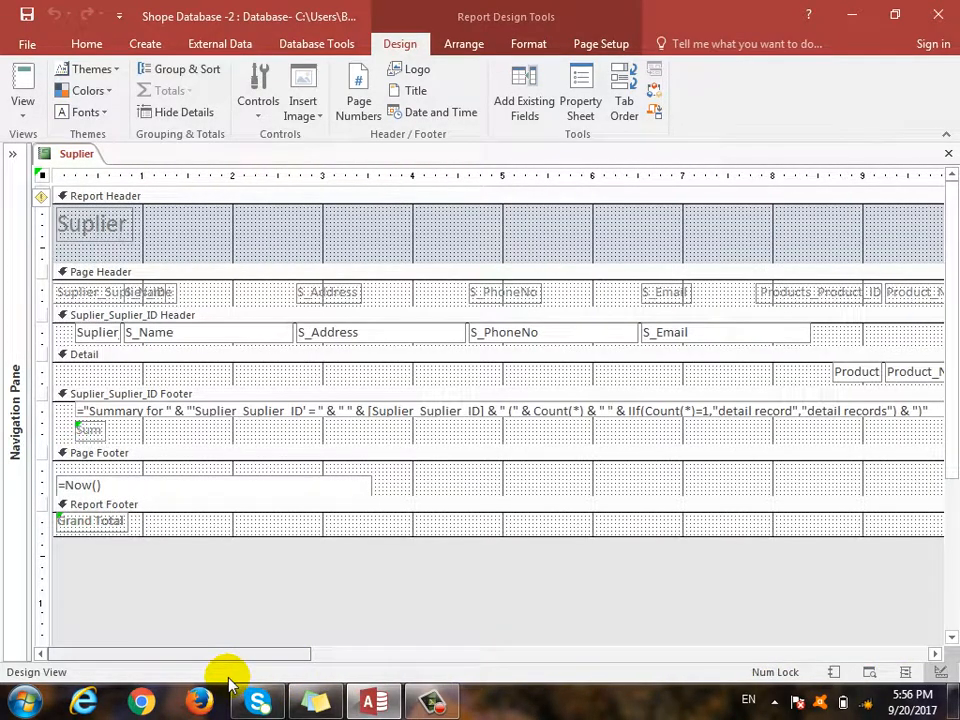
click(268, 337)
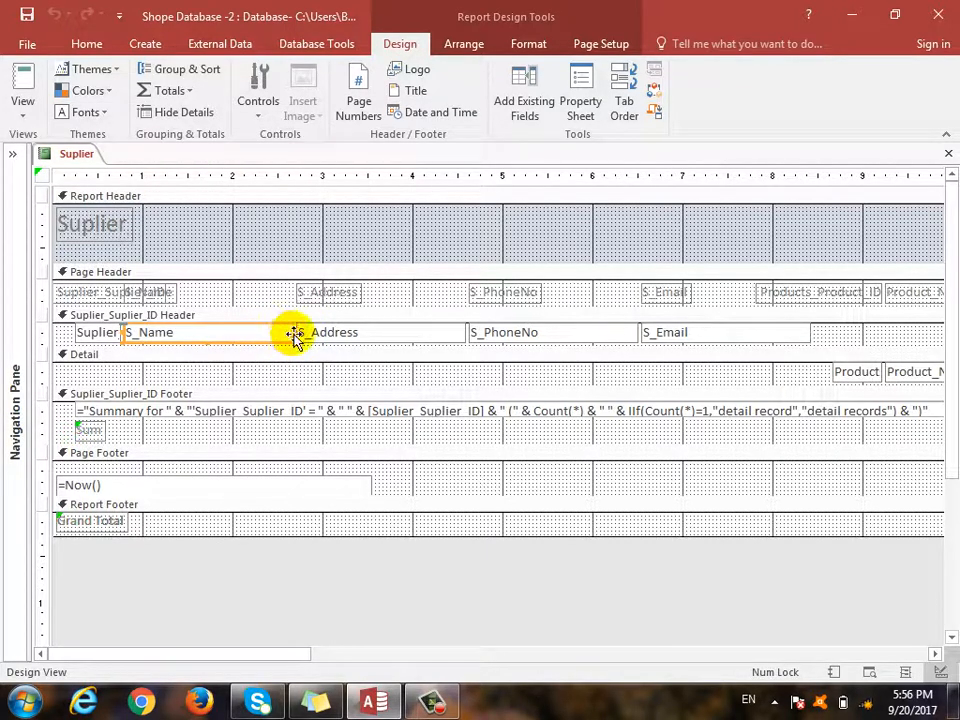
drag(296, 333, 205, 341)
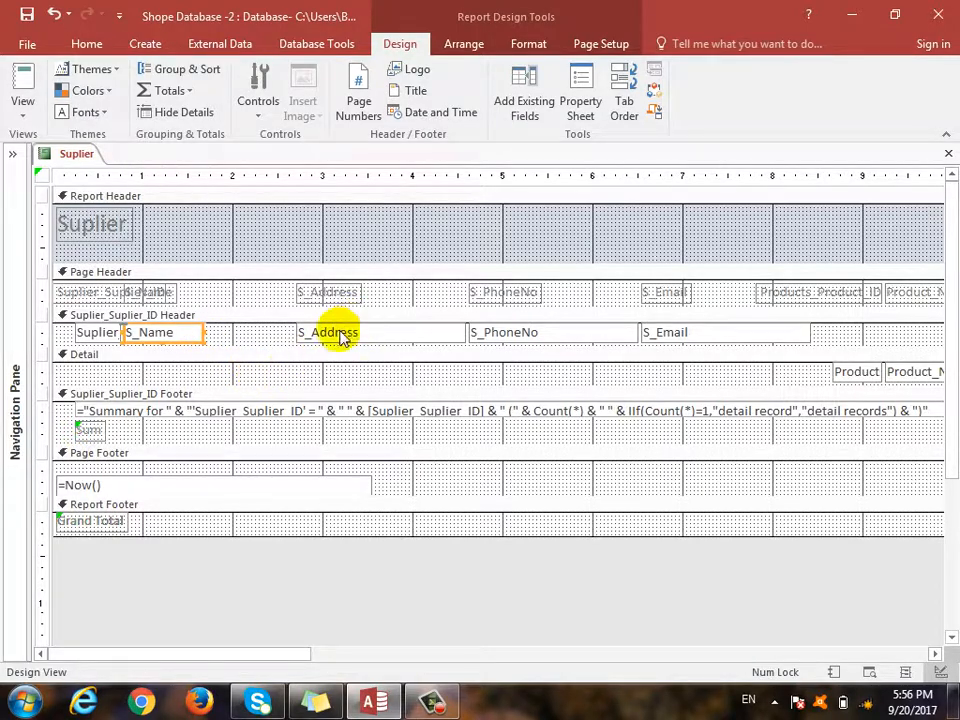
drag(61, 339, 585, 337)
right_click(497, 332)
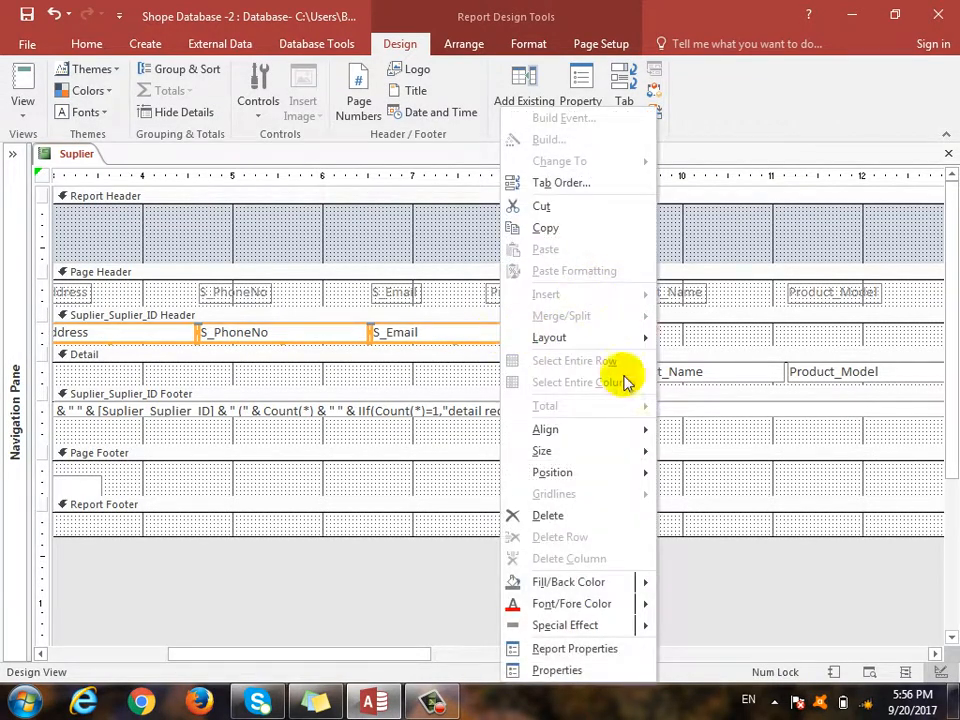
mouse_move(575, 455)
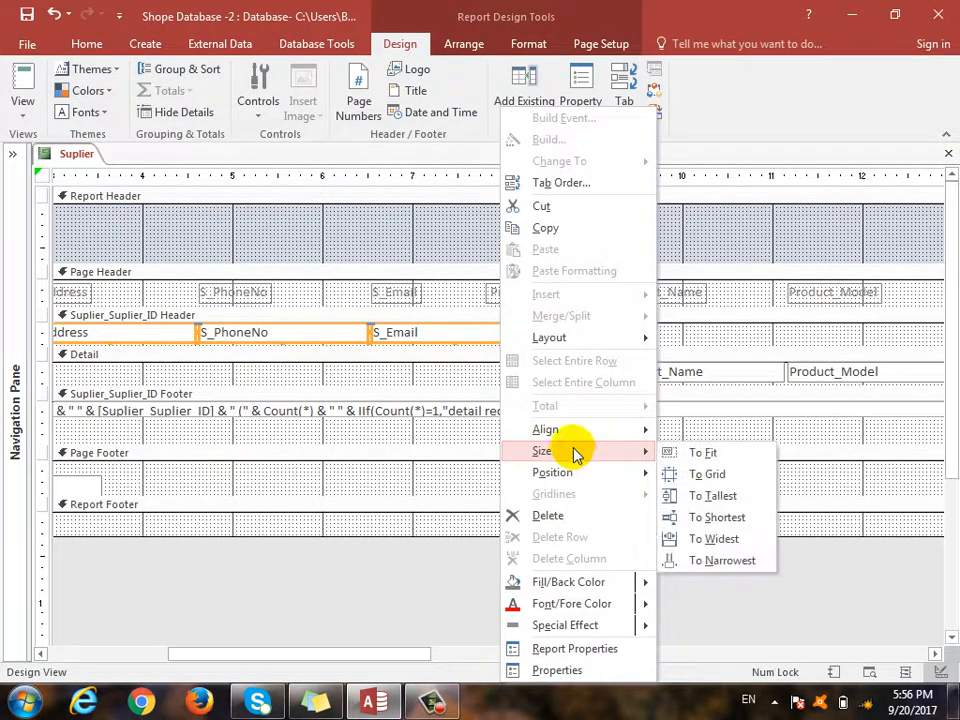
click(739, 561)
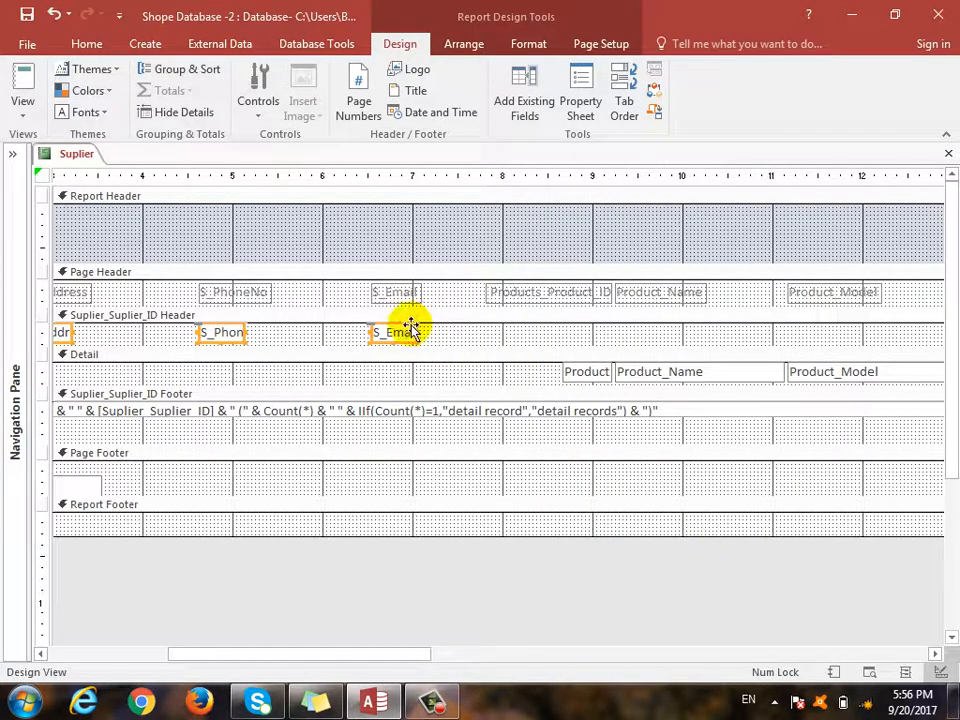
click(38, 314)
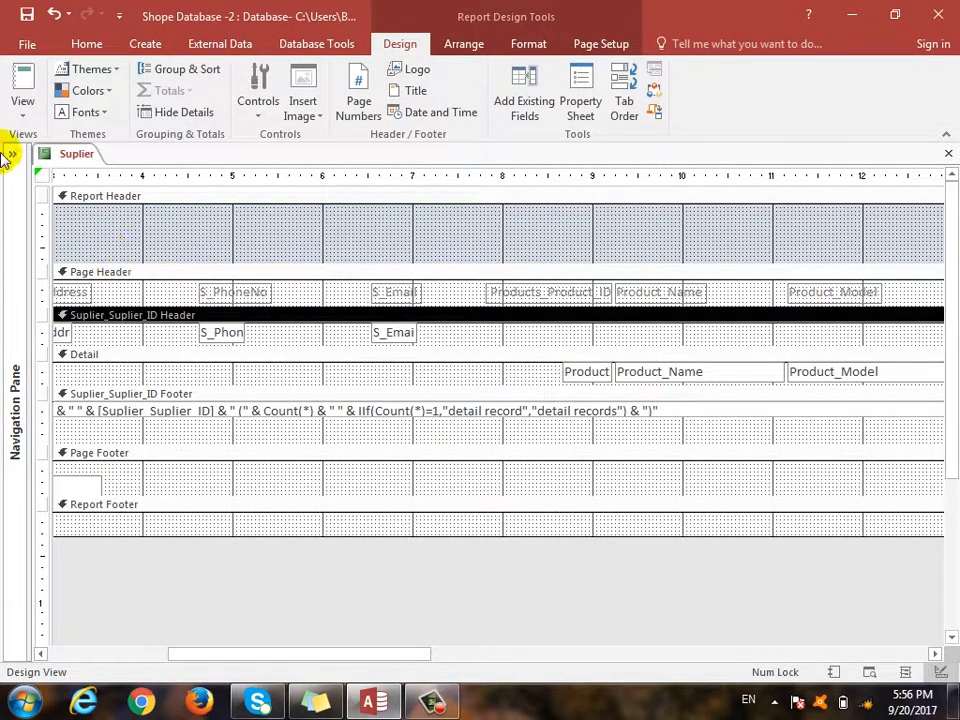
- Check the report in Print Preview, then return to Design view
click(22, 110)
click(60, 186)
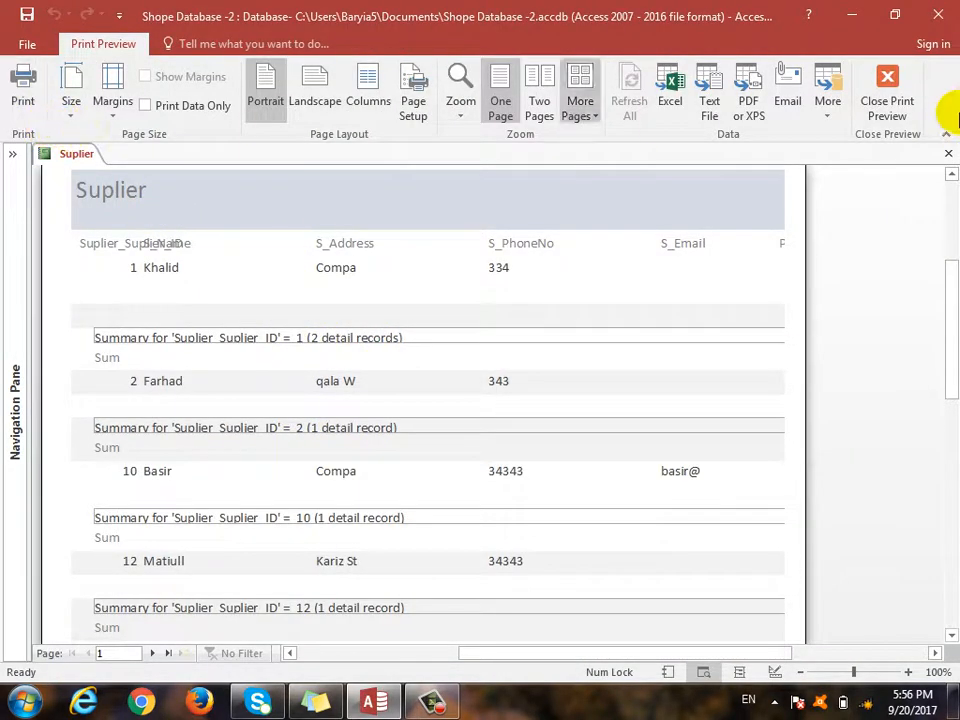
click(876, 108)
click(22, 115)
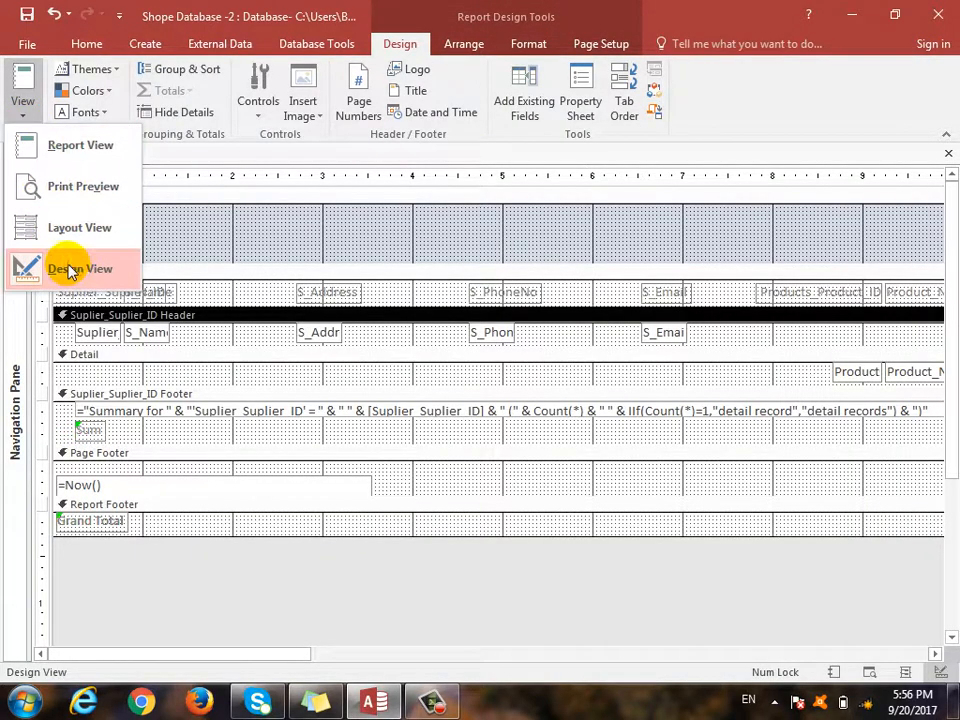
click(60, 268)
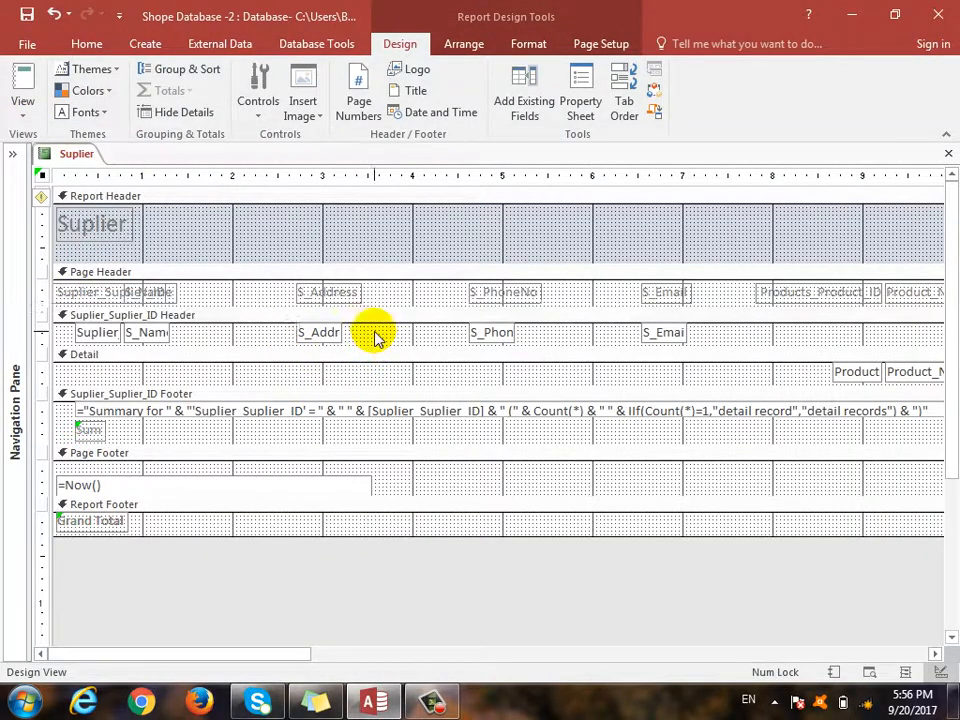
- Move the address and phone controls left beside S_Name, widening S_Name and S_Address slightly
drag(374, 334, 195, 290)
drag(202, 333, 245, 333)
click(152, 335)
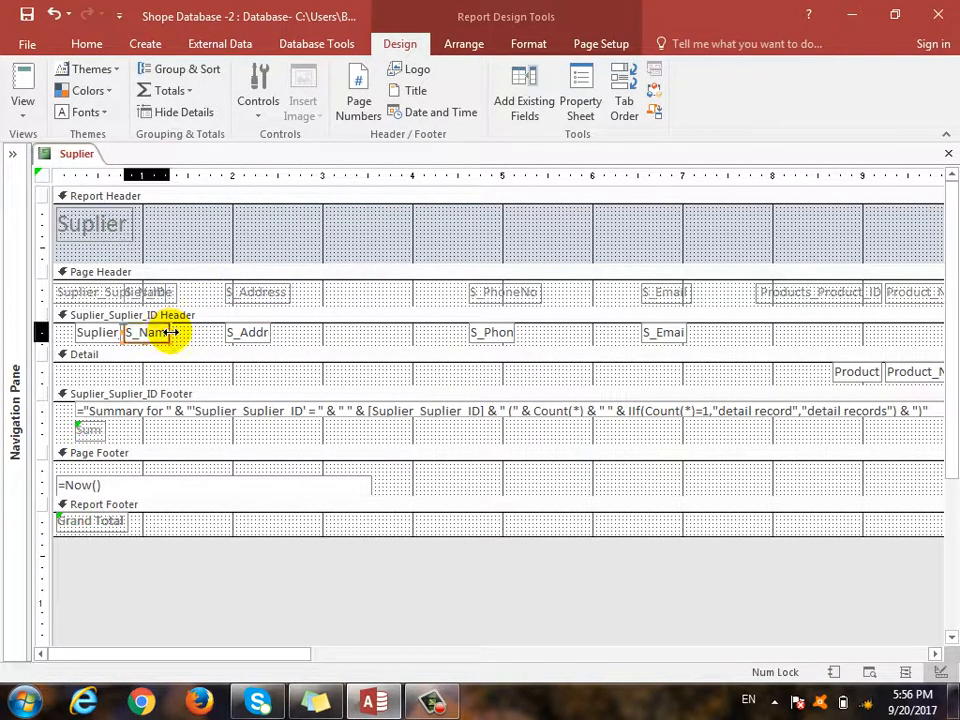
drag(170, 333, 206, 333)
drag(439, 341, 527, 282)
drag(471, 294, 350, 294)
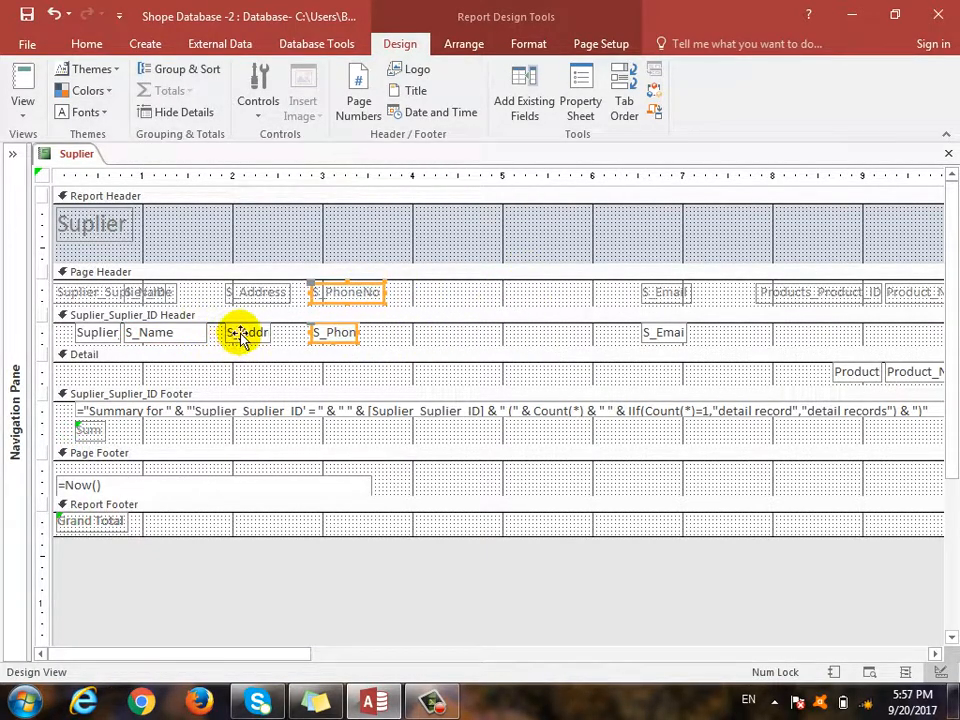
click(240, 337)
drag(272, 332, 298, 332)
drag(606, 343, 430, 300)
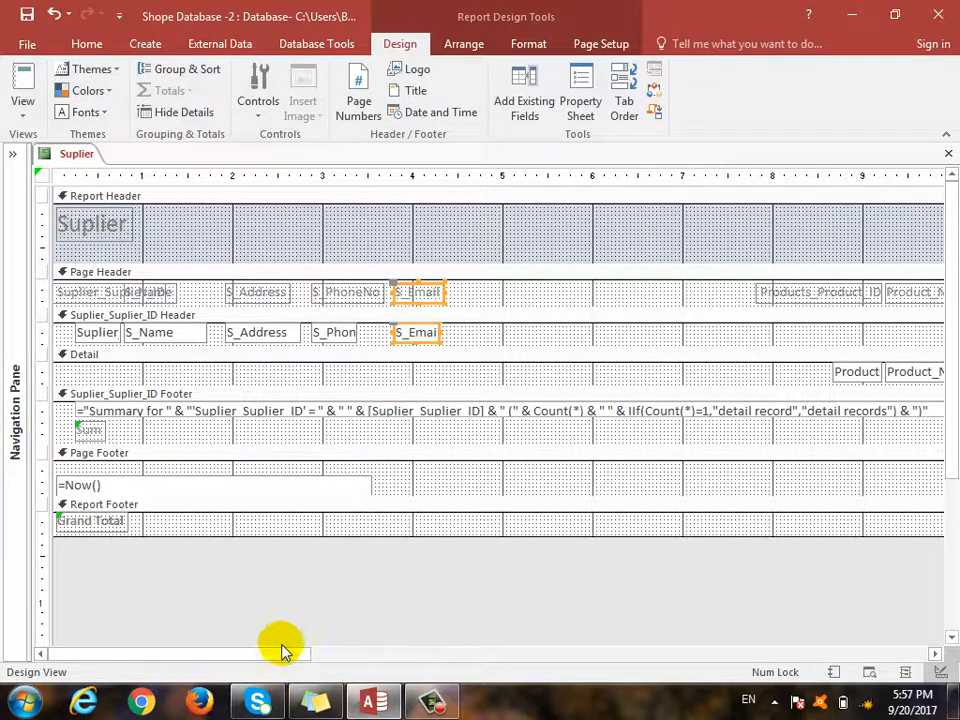
- Move the Product ID, Product_Name and Product_Model columns left beside the supplier fields
drag(282, 663, 568, 426)
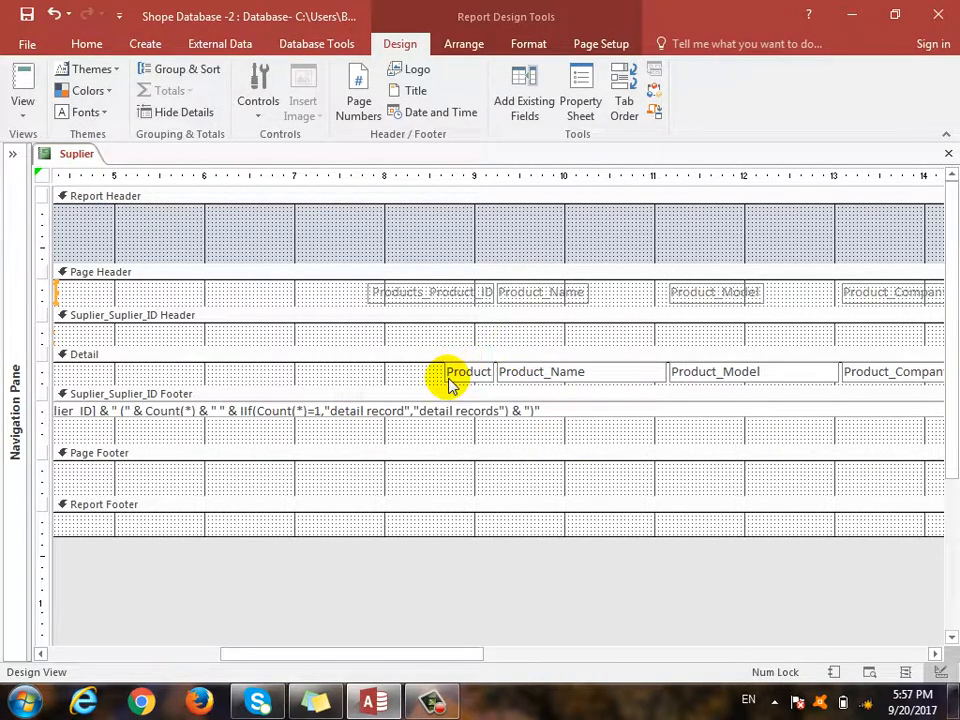
drag(449, 384, 161, 296)
drag(362, 655, 253, 655)
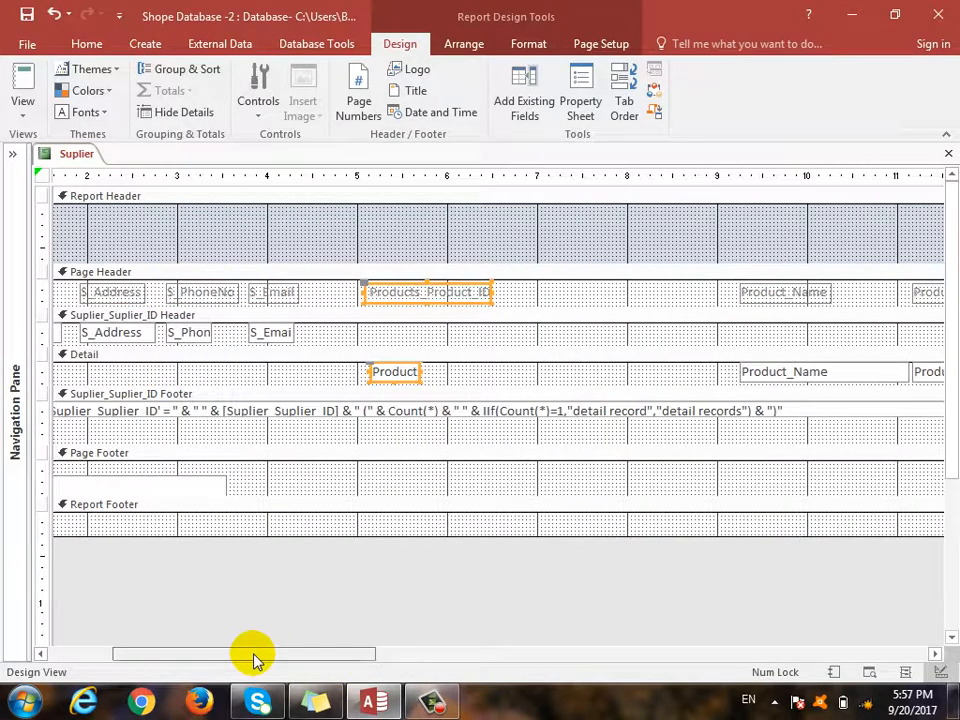
drag(396, 290, 340, 300)
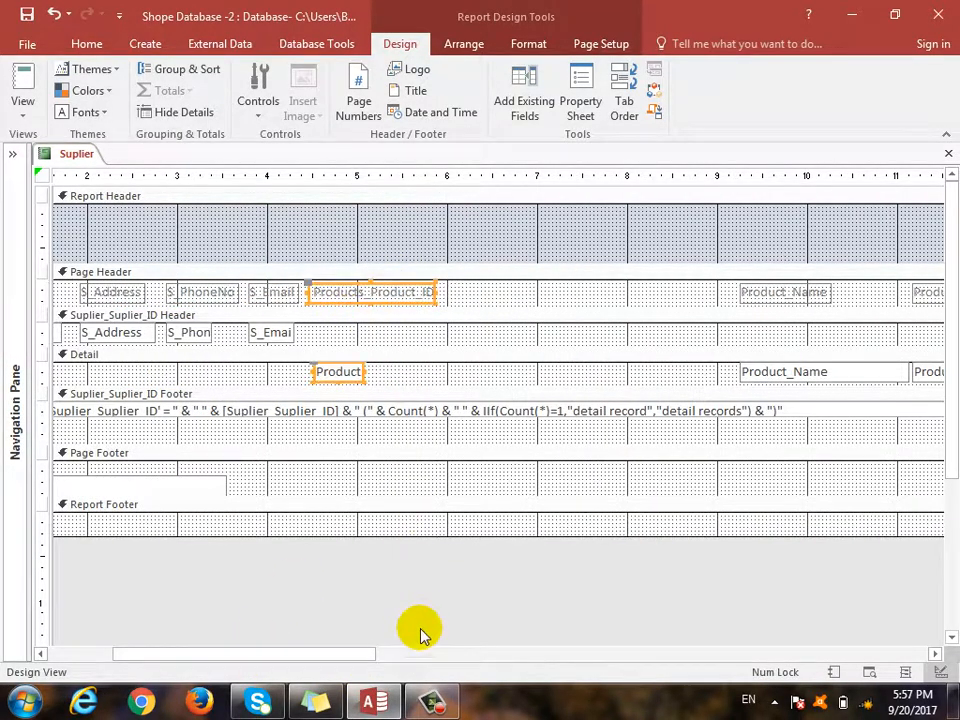
drag(358, 658, 489, 656)
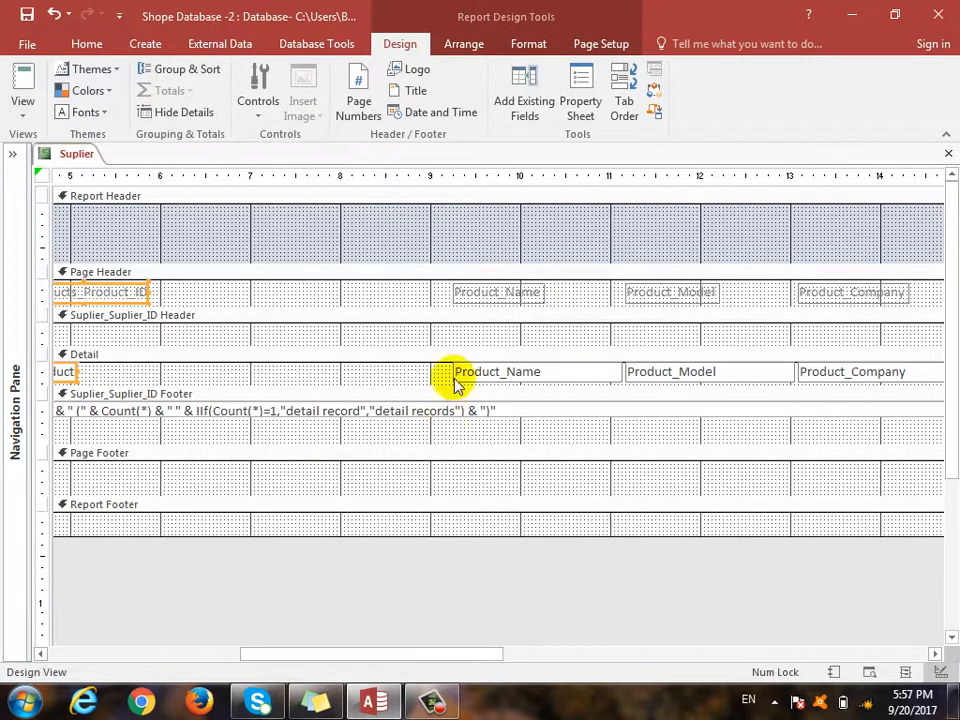
drag(428, 378, 910, 300)
click(462, 658)
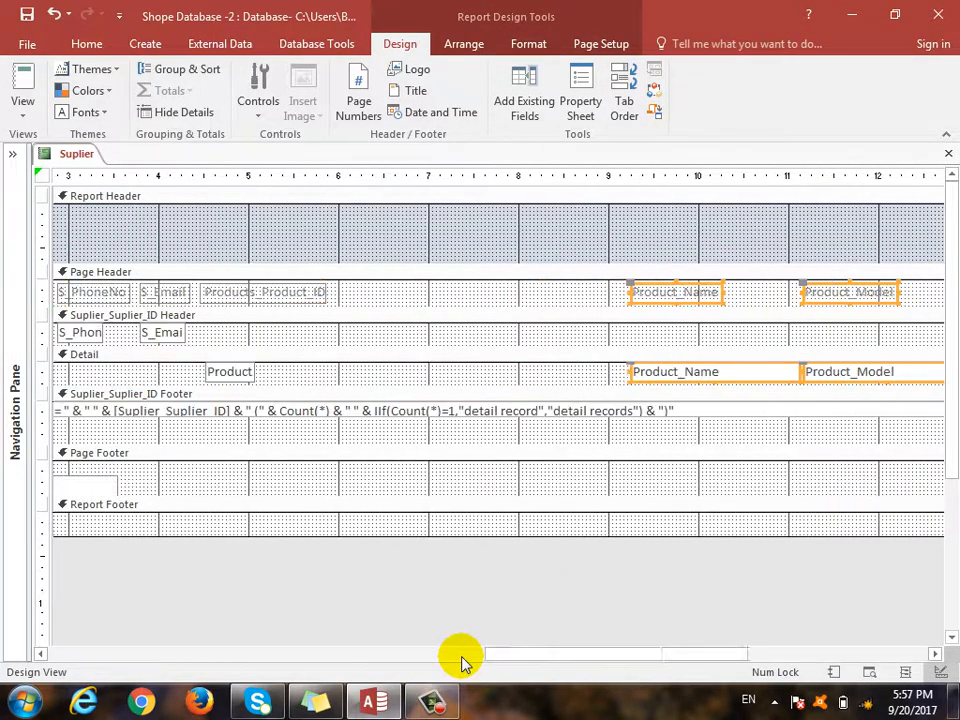
drag(329, 656, 212, 656)
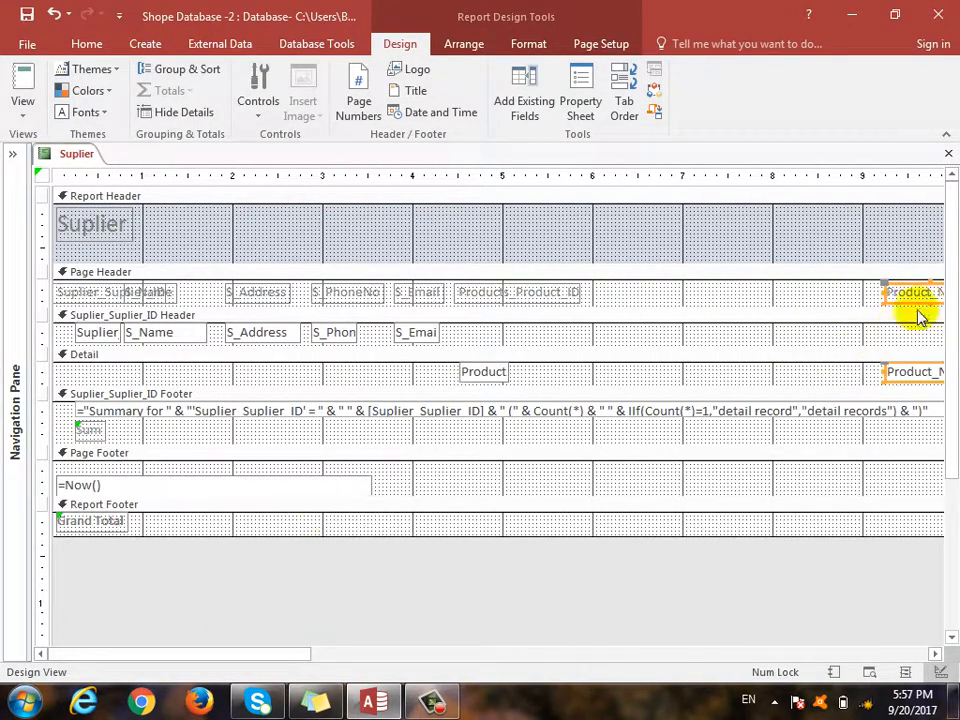
drag(921, 294, 622, 308)
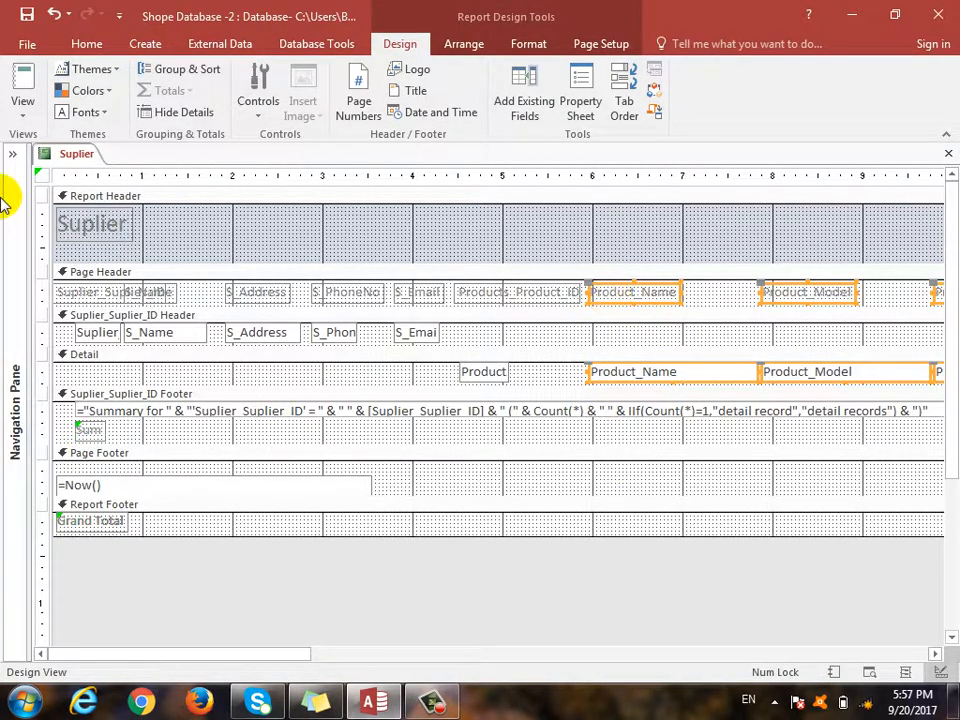
click(25, 108)
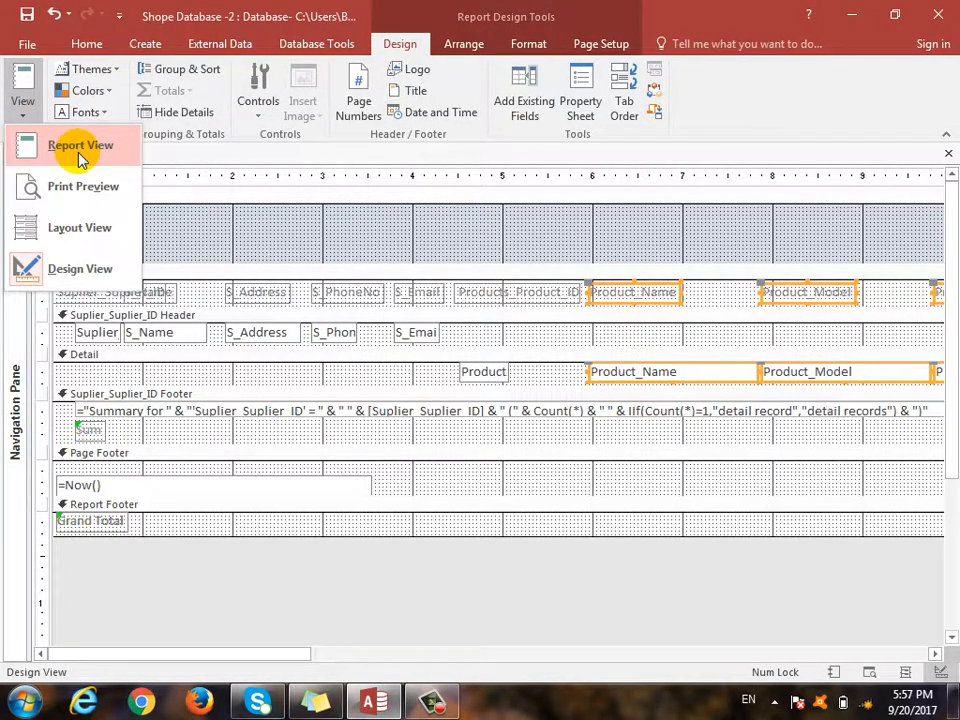
- Show the Suplier report in Report view and scroll across its price, total, paid and balance columns
click(80, 150)
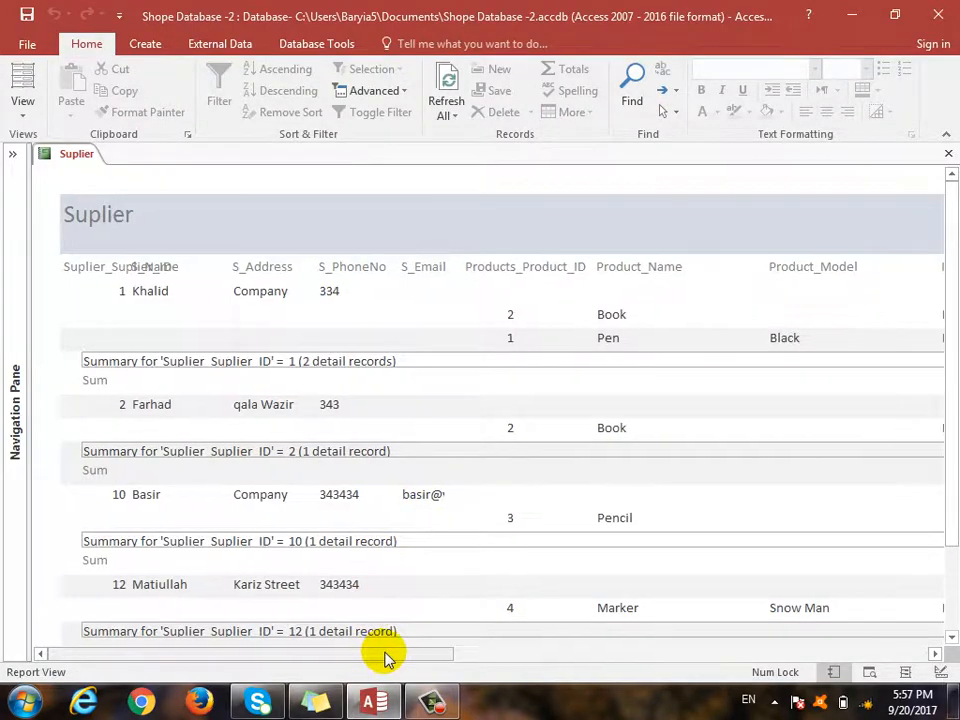
drag(388, 658, 354, 658)
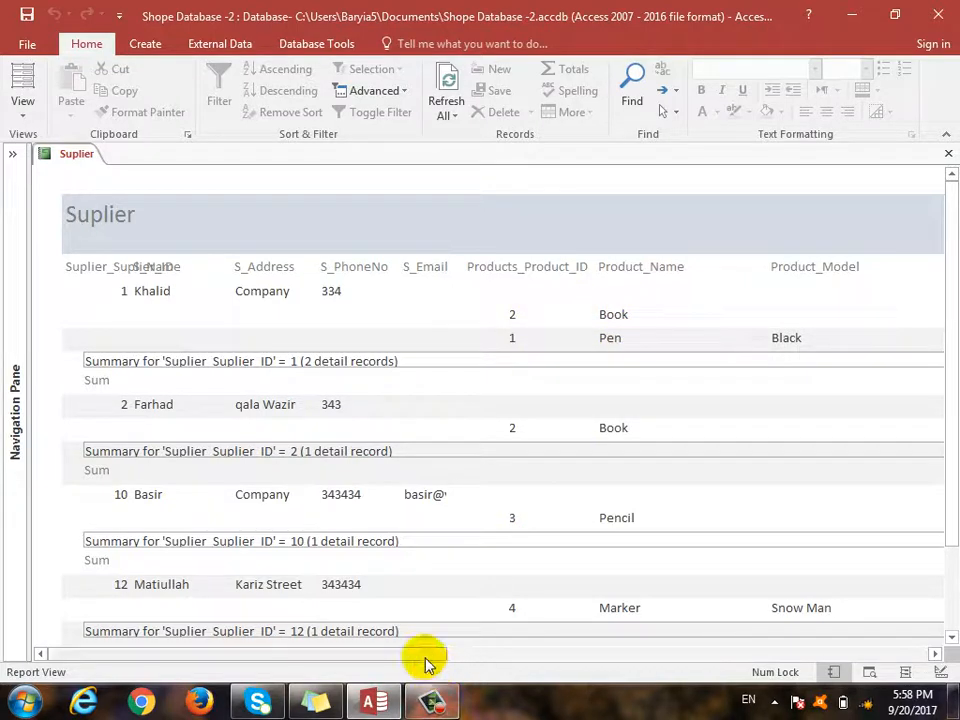
drag(427, 655, 790, 602)
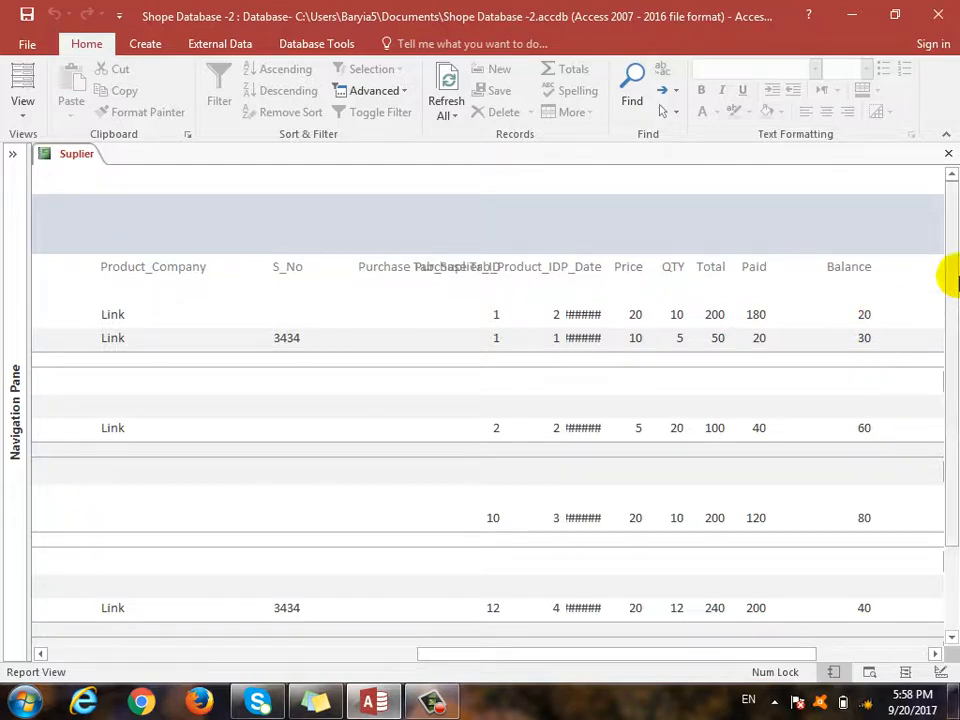
scroll(880, 405, down, 1)
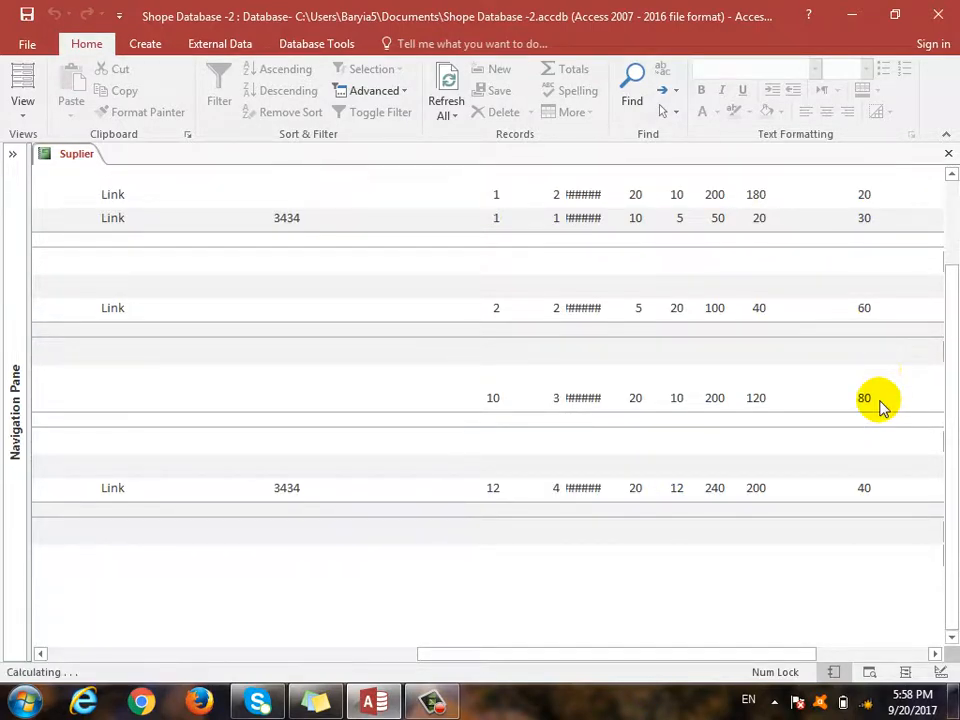
scroll(690, 510, up, 3)
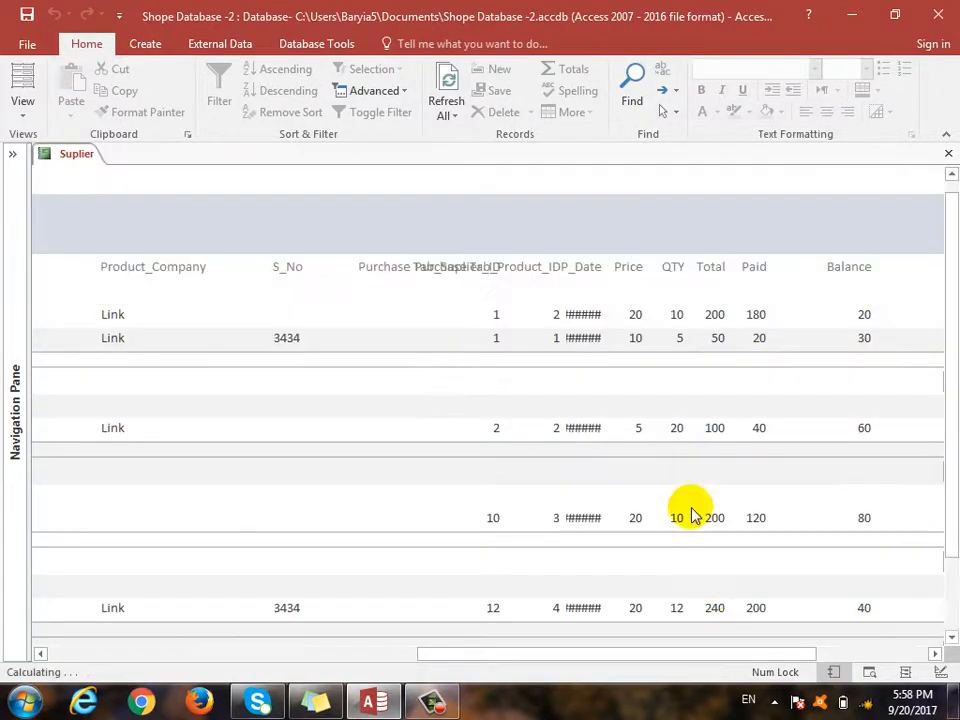
click(24, 116)
- Line the group footer Sum totals up under the Price–Balance columns in a taller footer
click(92, 274)
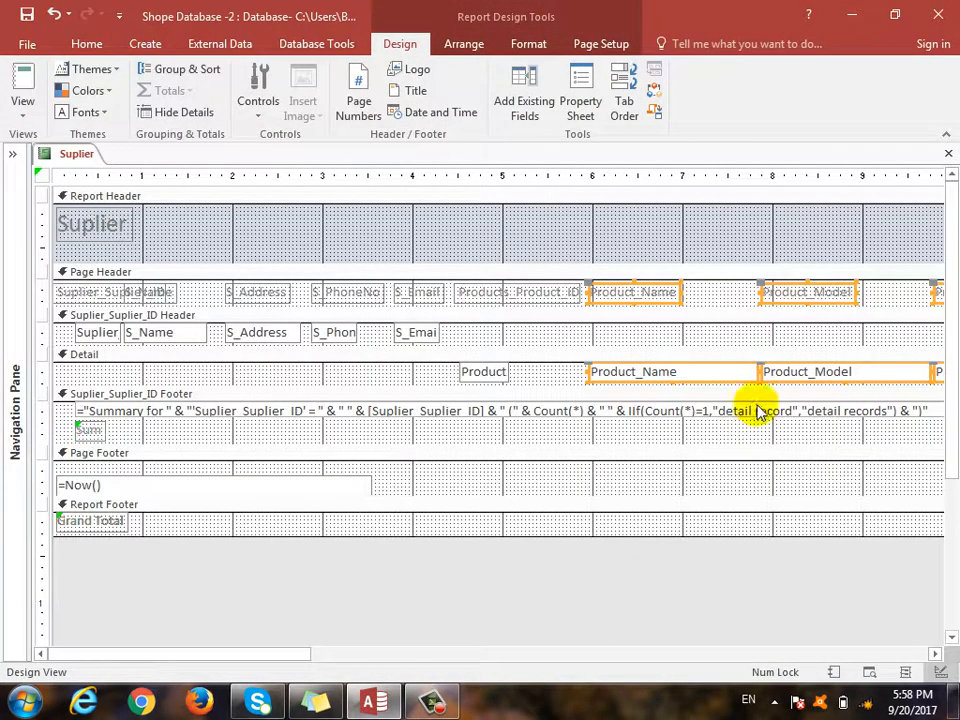
click(577, 415)
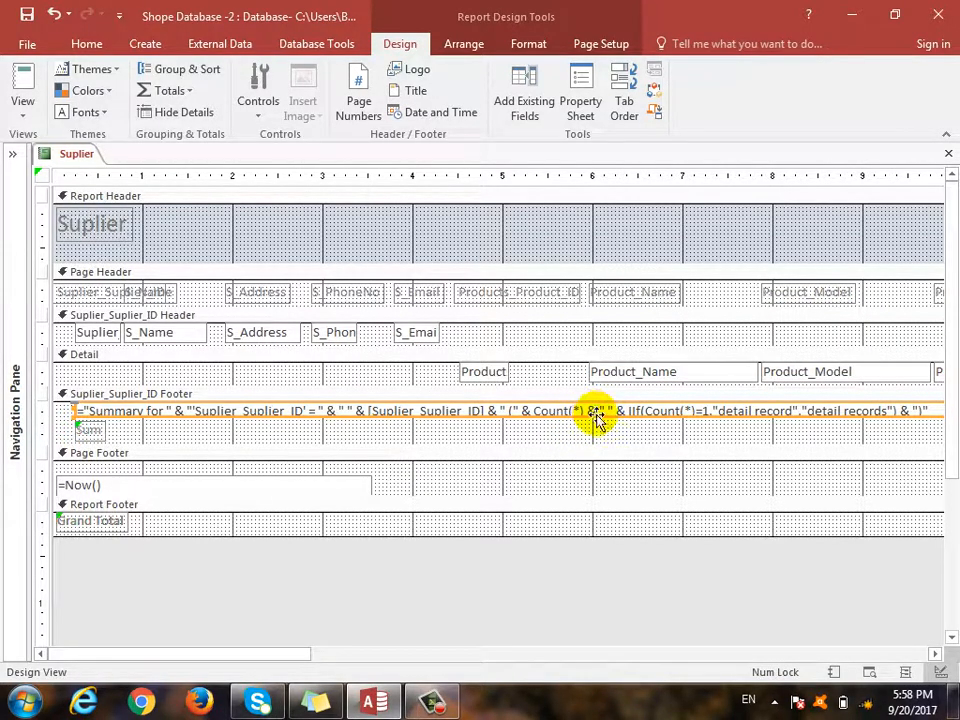
drag(289, 656, 490, 603)
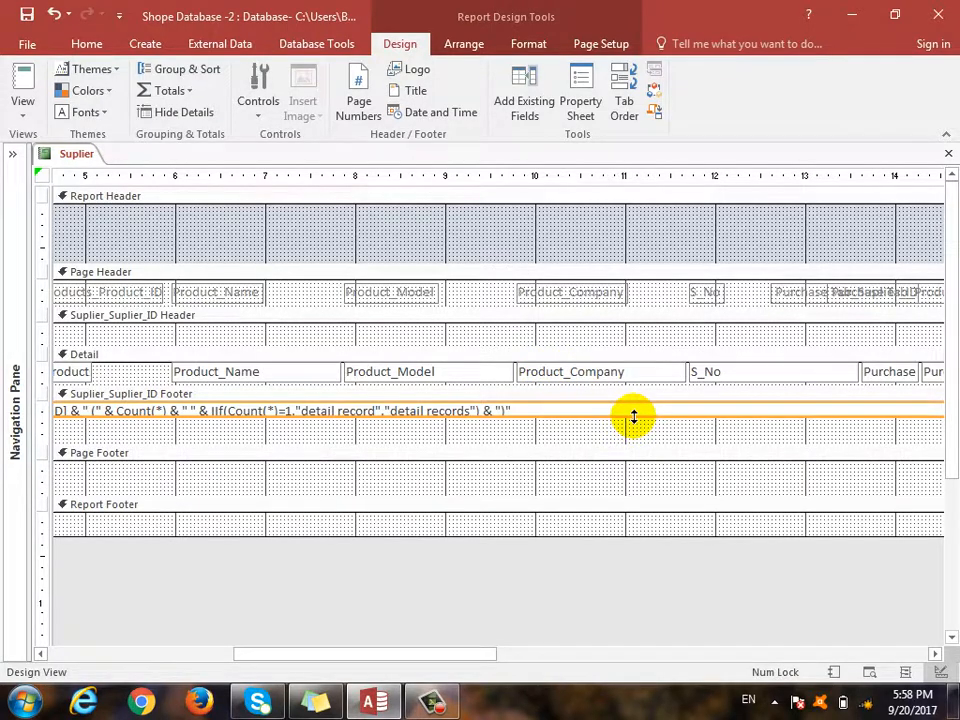
drag(633, 416, 638, 429)
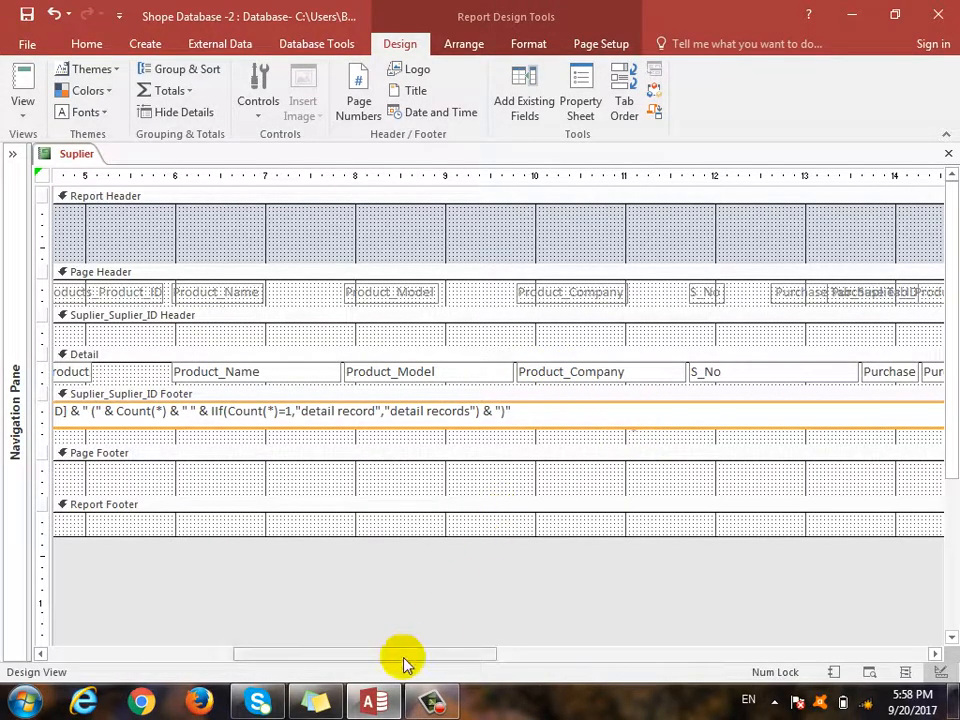
drag(371, 658, 760, 663)
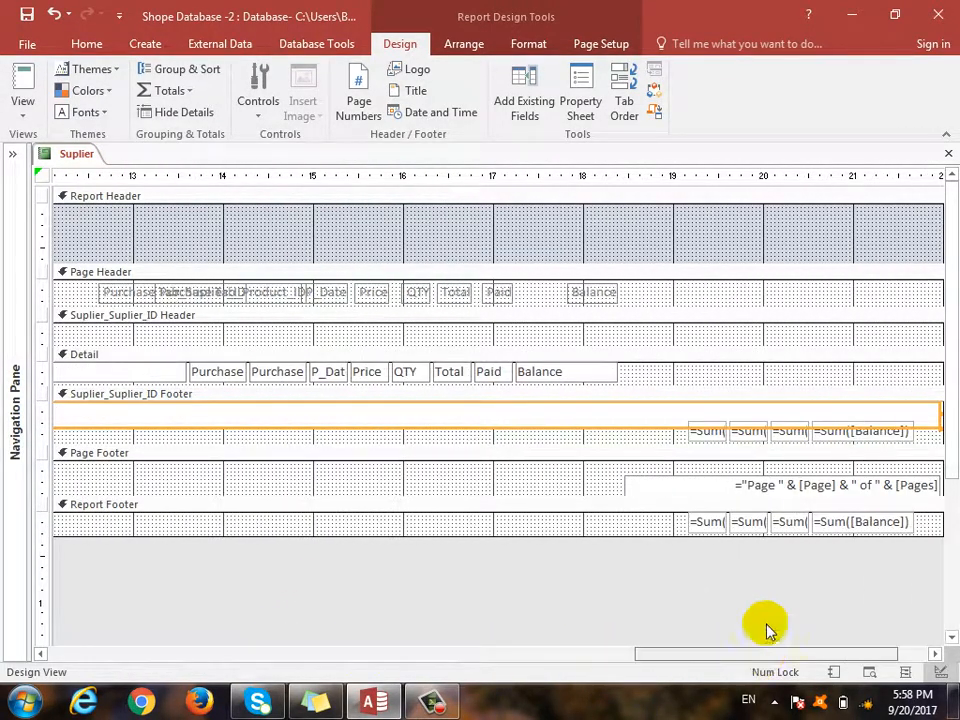
drag(648, 442, 924, 424)
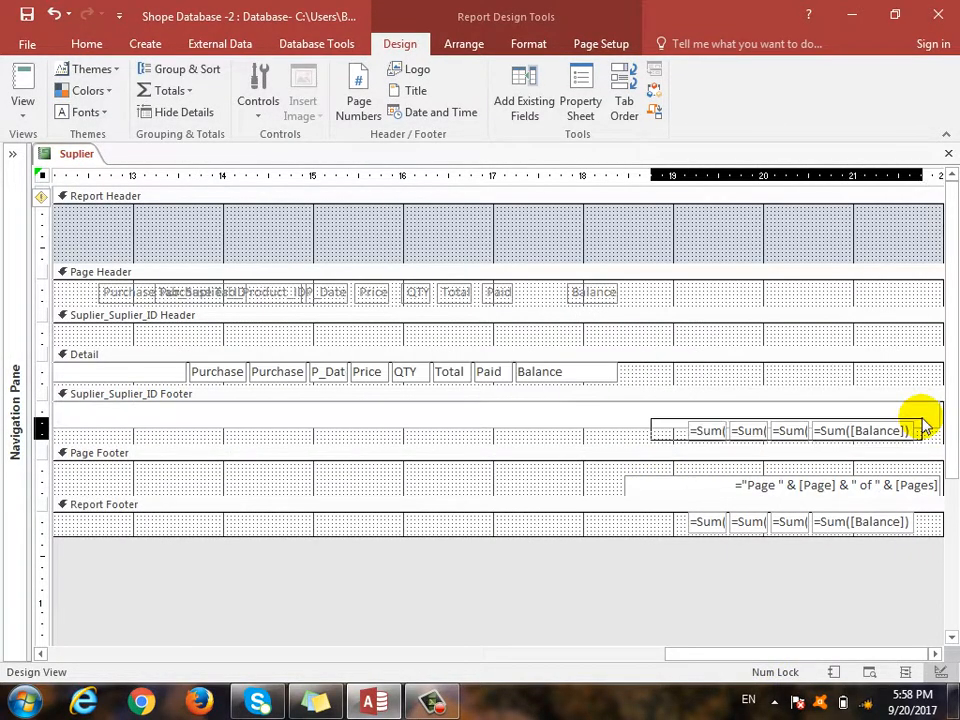
drag(701, 435, 375, 433)
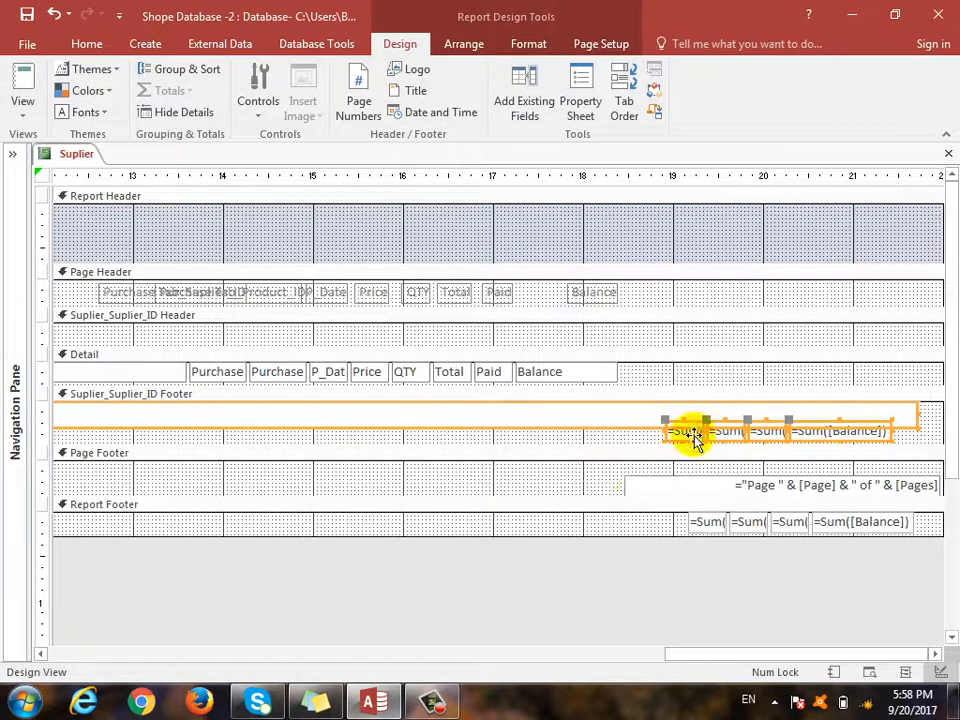
drag(645, 446, 660, 481)
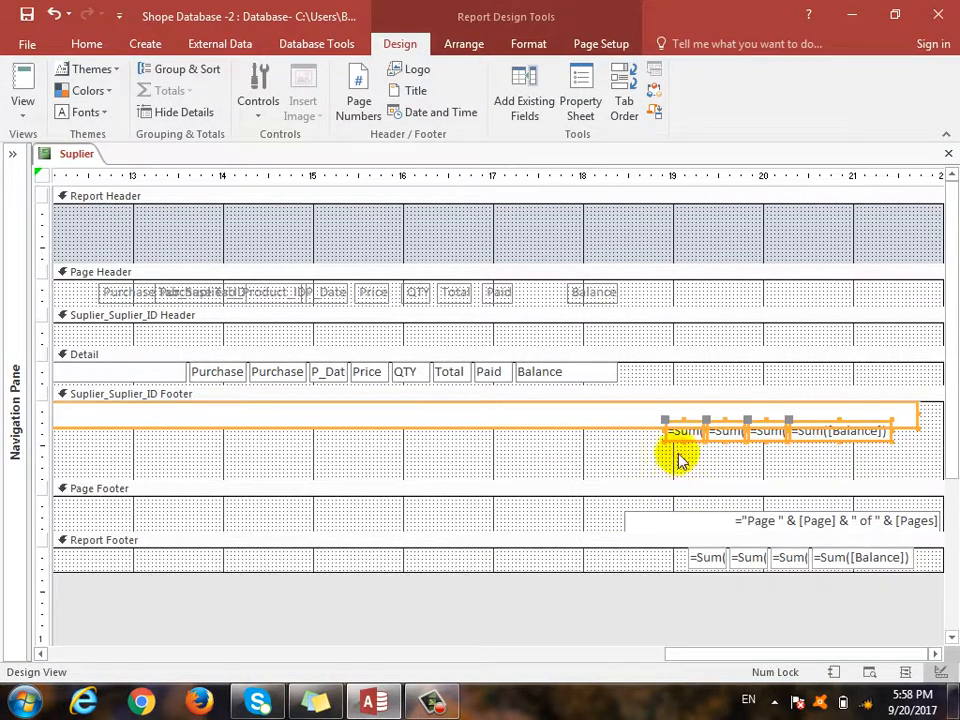
mouse_move(495, 428)
mouse_down()
mouse_move(494, 451)
mouse_move(484, 442)
mouse_up()
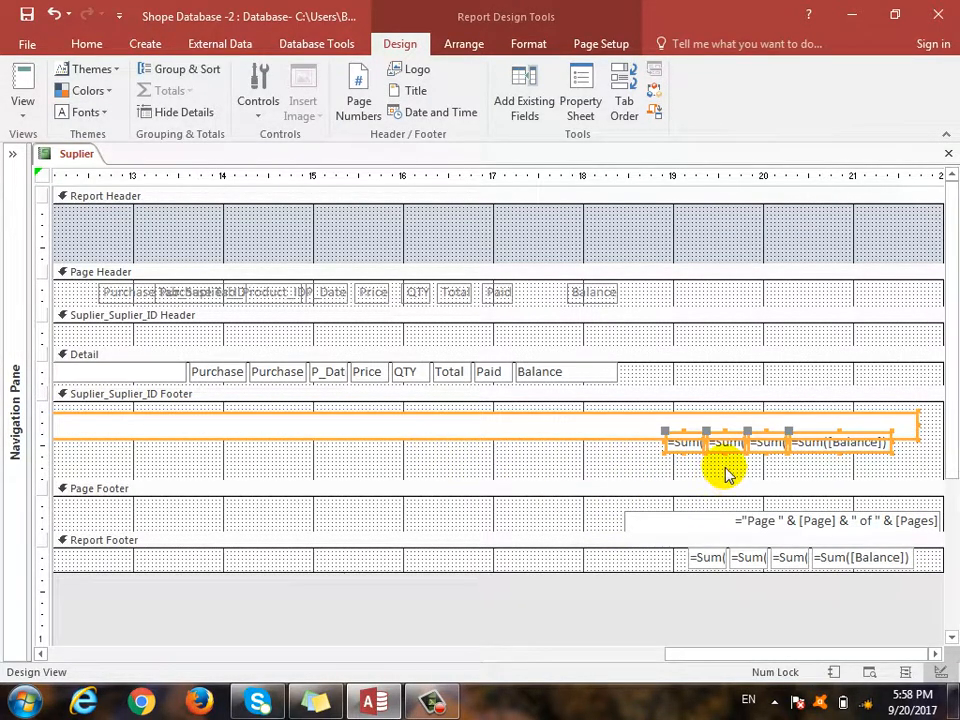
key(ctrl+z)
drag(656, 457, 611, 441)
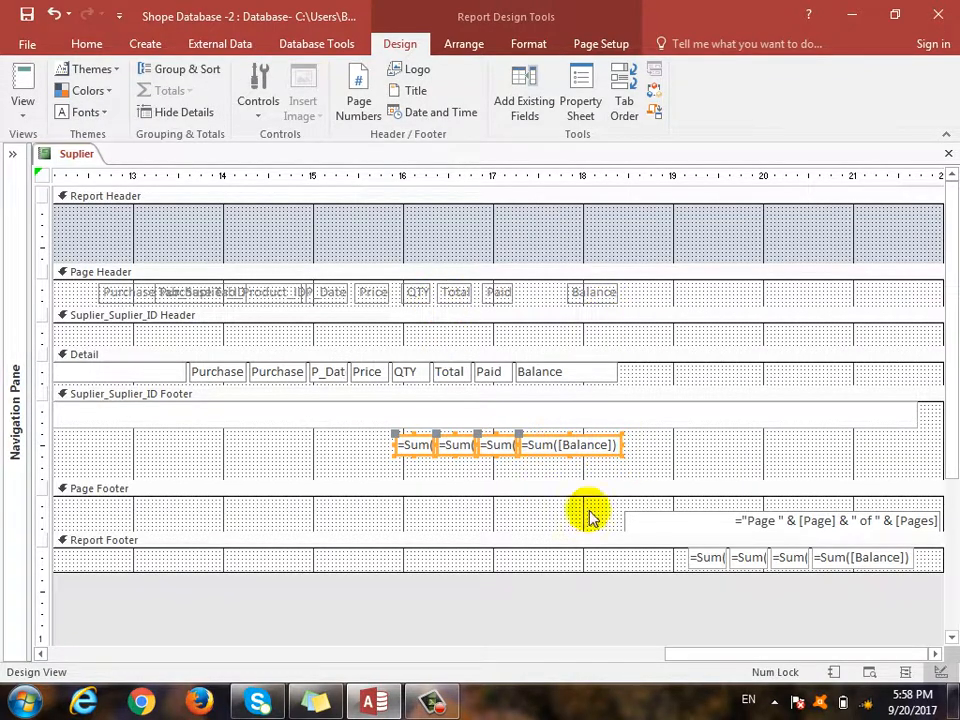
- Narrow the summary box, shift page number and grand totals left, and end the report after Balance
click(923, 419)
drag(914, 411, 645, 415)
drag(591, 516, 932, 606)
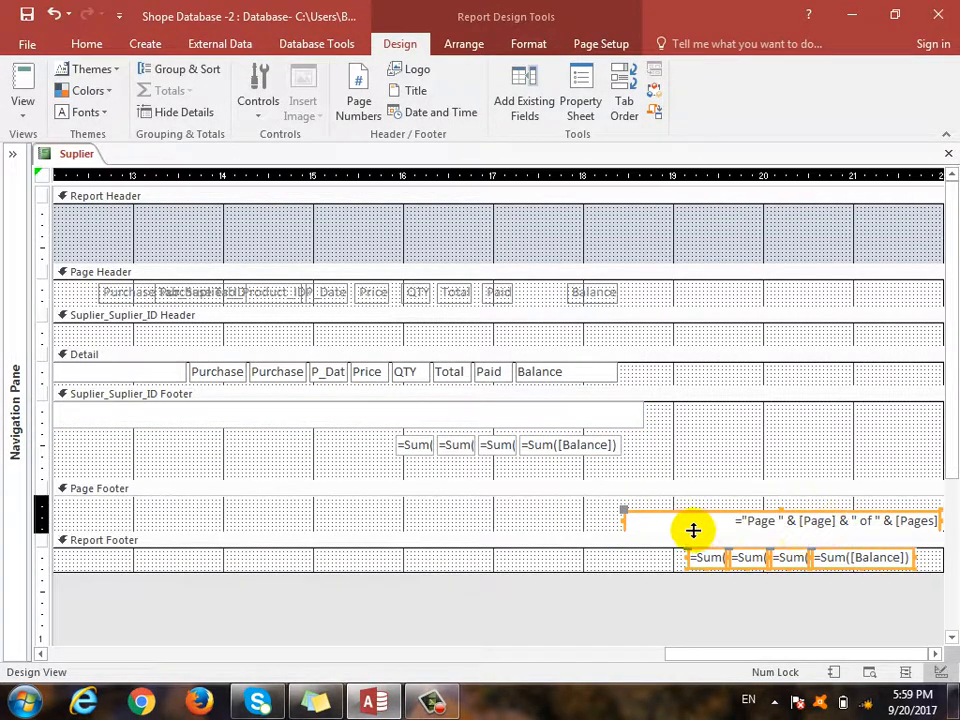
drag(648, 519, 333, 519)
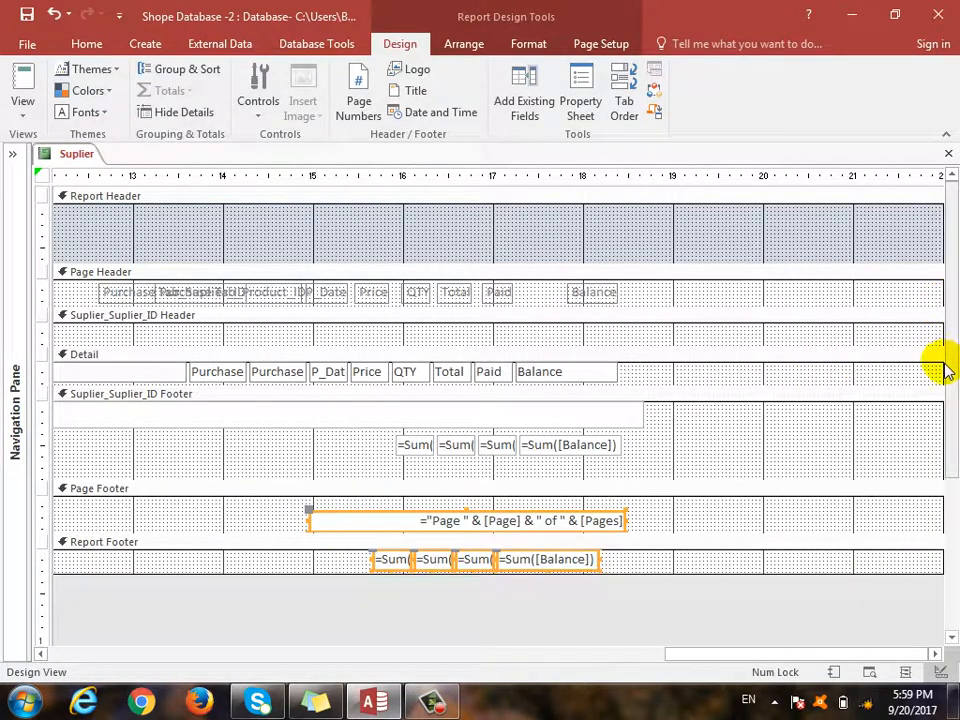
drag(941, 372, 422, 394)
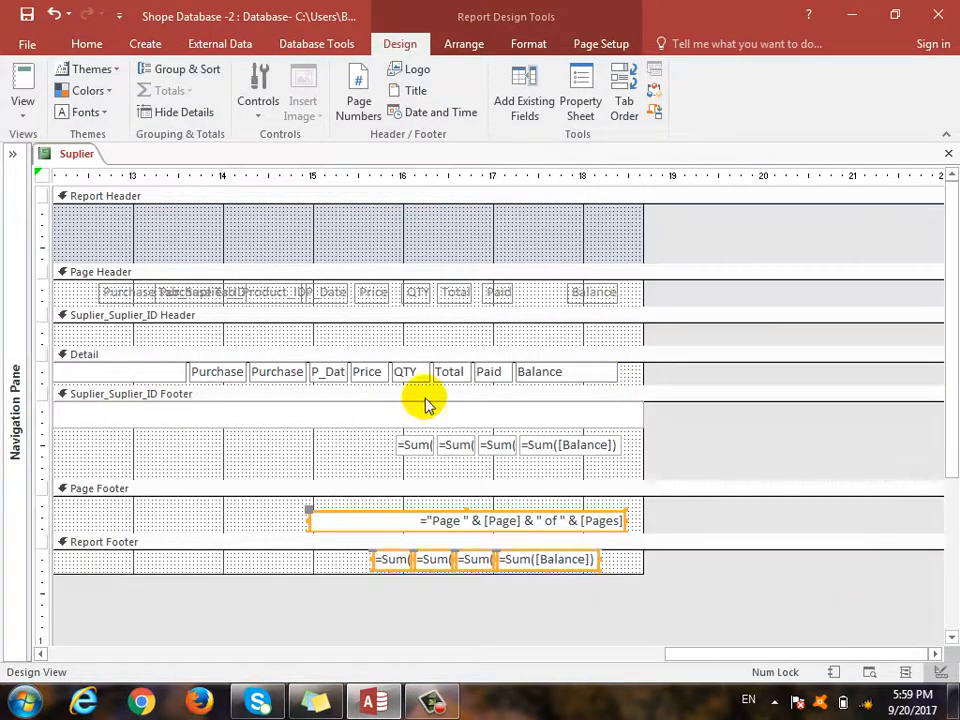
click(22, 115)
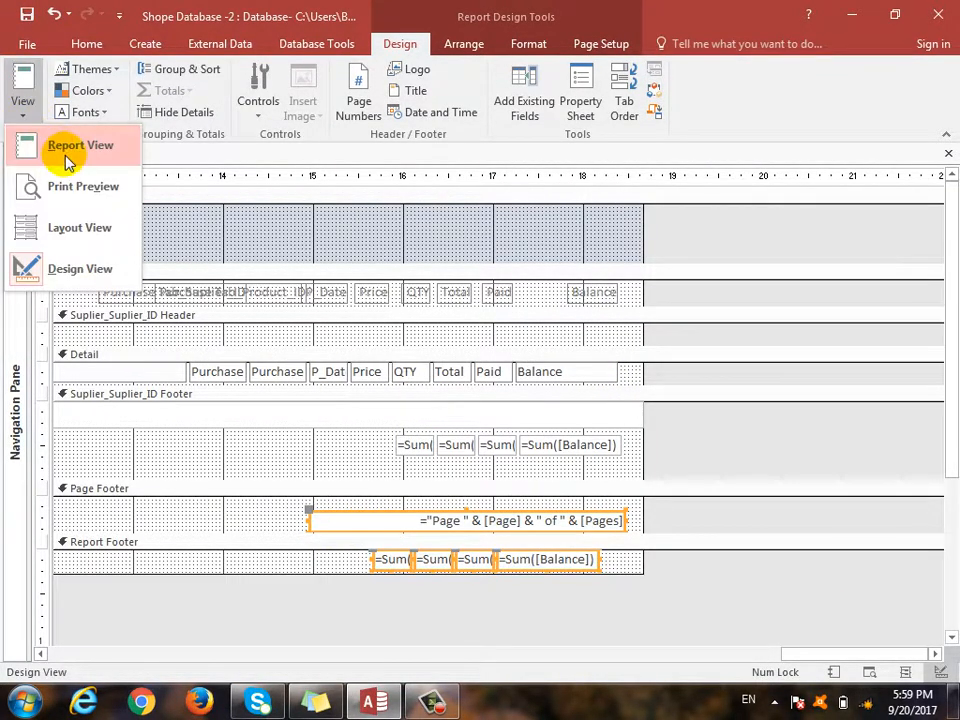
- Preview the Suplier report's printed layout, then close the preview and switch to Report View
click(28, 188)
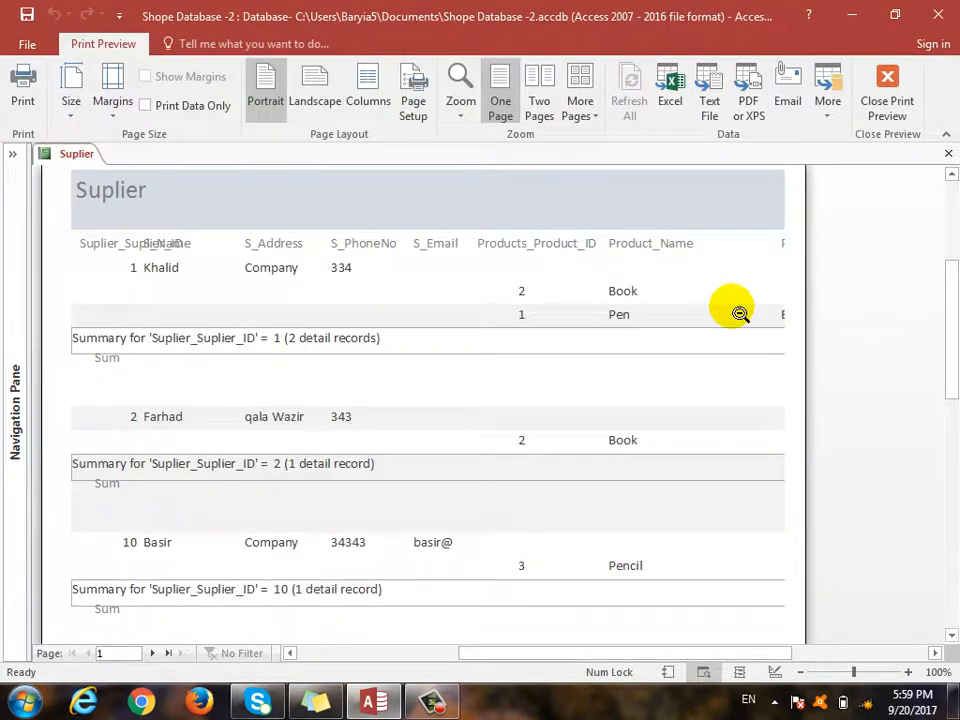
click(887, 90)
click(20, 118)
click(30, 144)
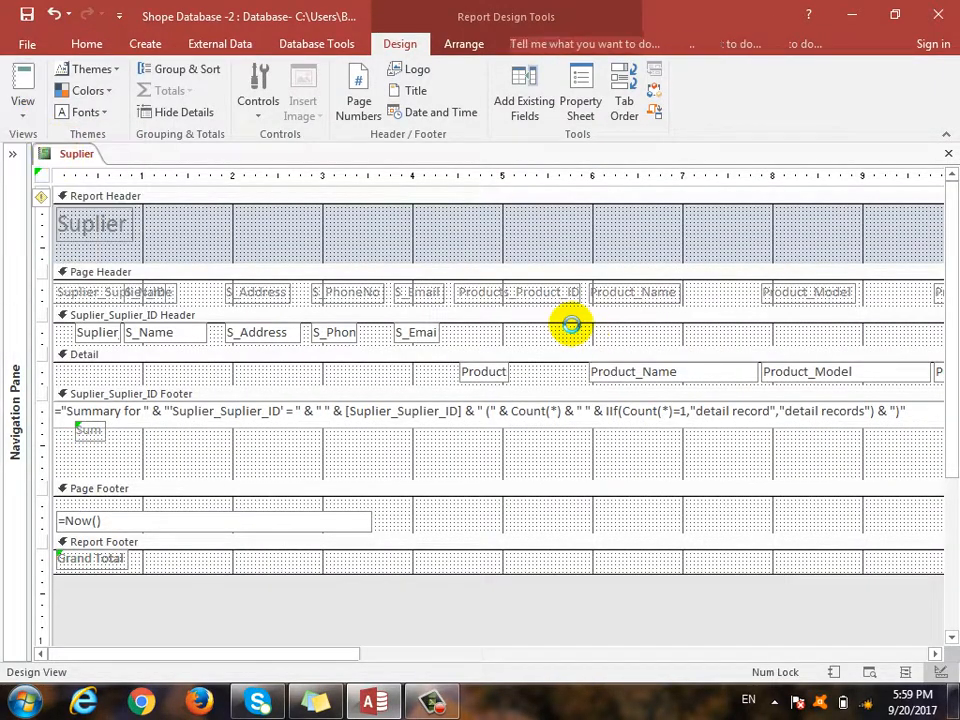
- Scroll across the Report View to inspect each supplier's QTY, Total, Paid and Balance sums
drag(439, 658, 904, 673)
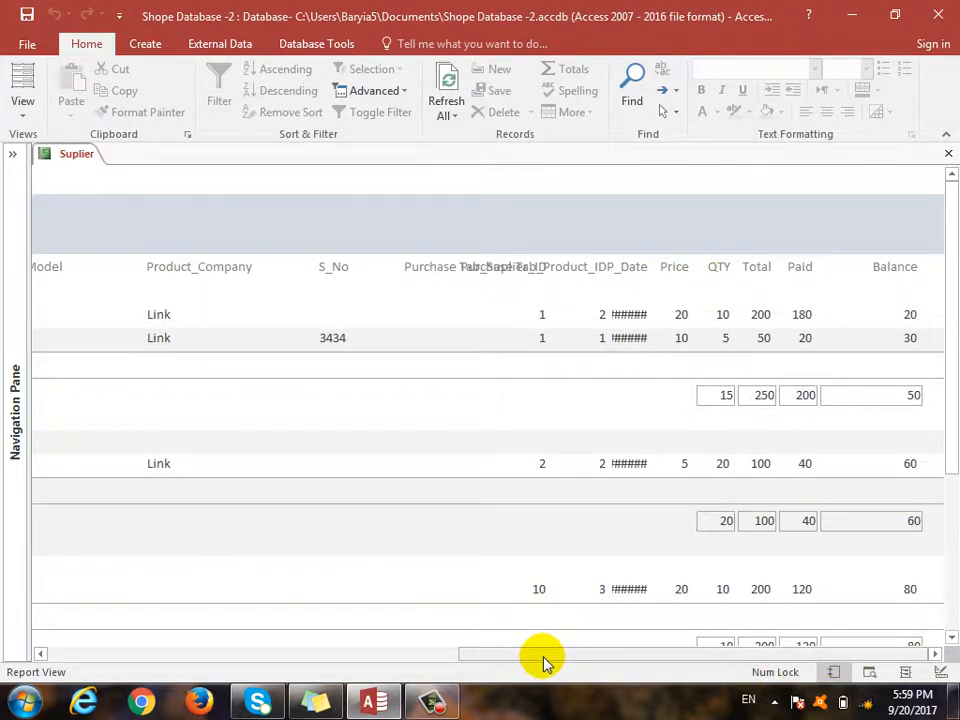
drag(542, 658, 318, 679)
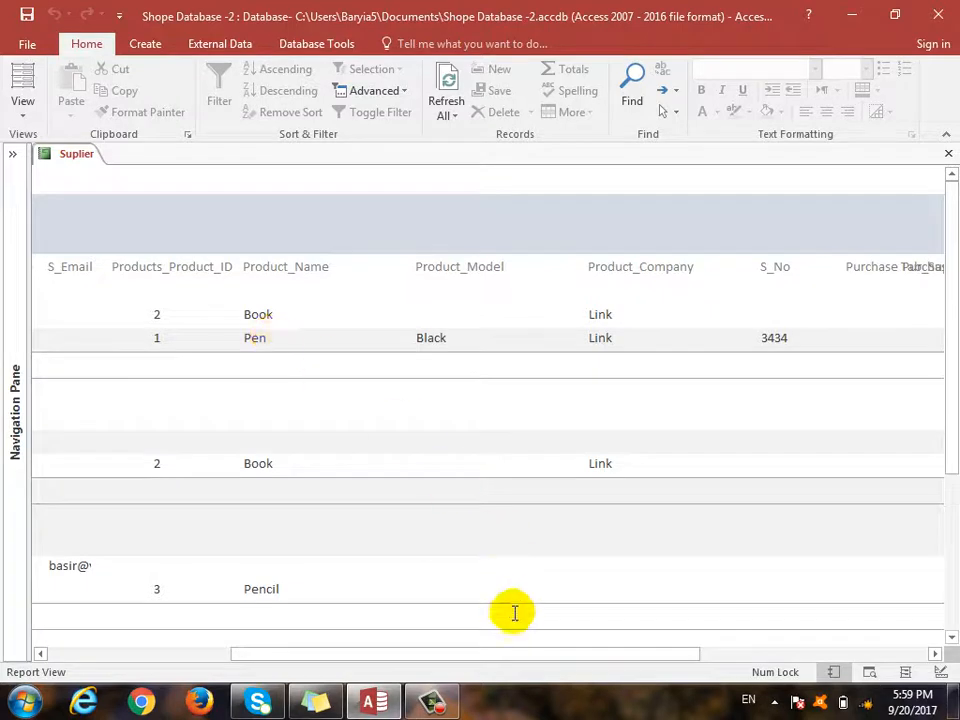
drag(499, 656, 738, 655)
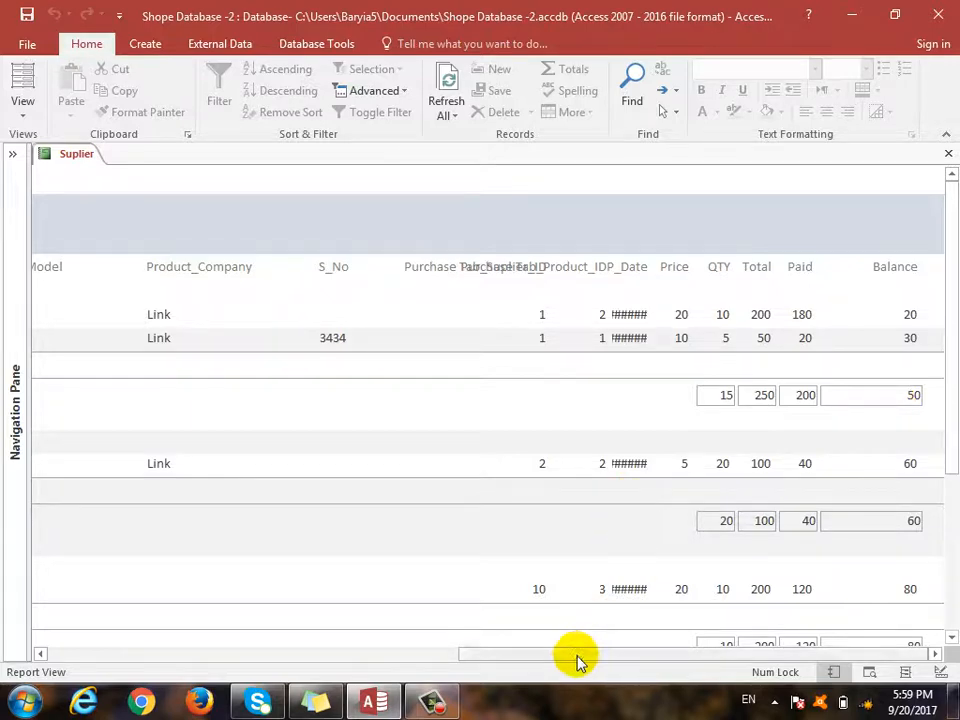
drag(540, 656, 130, 705)
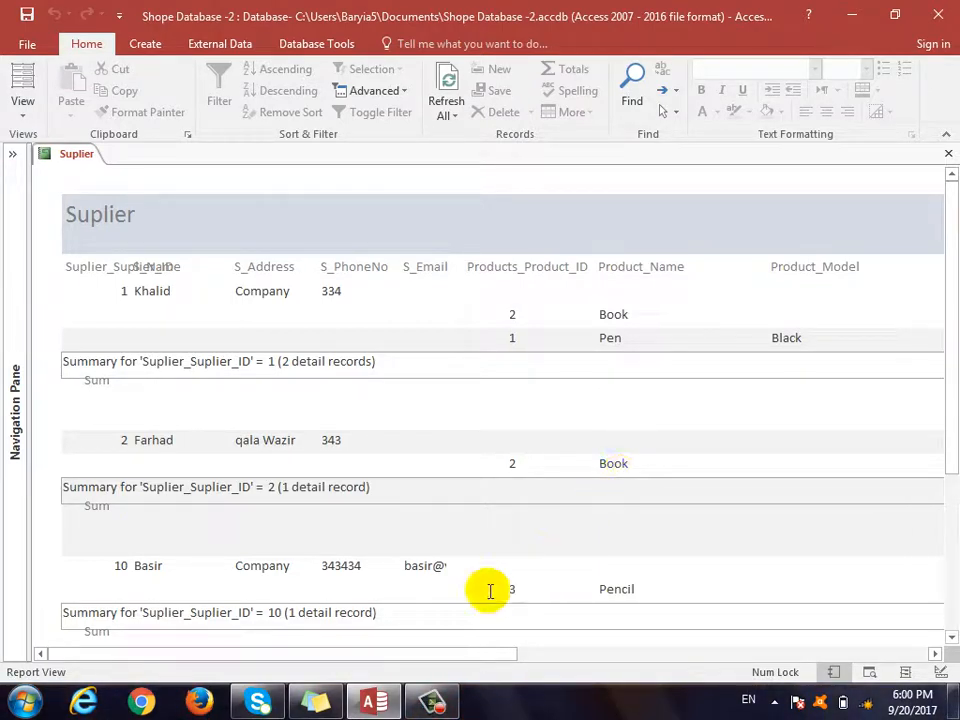
drag(480, 654, 938, 651)
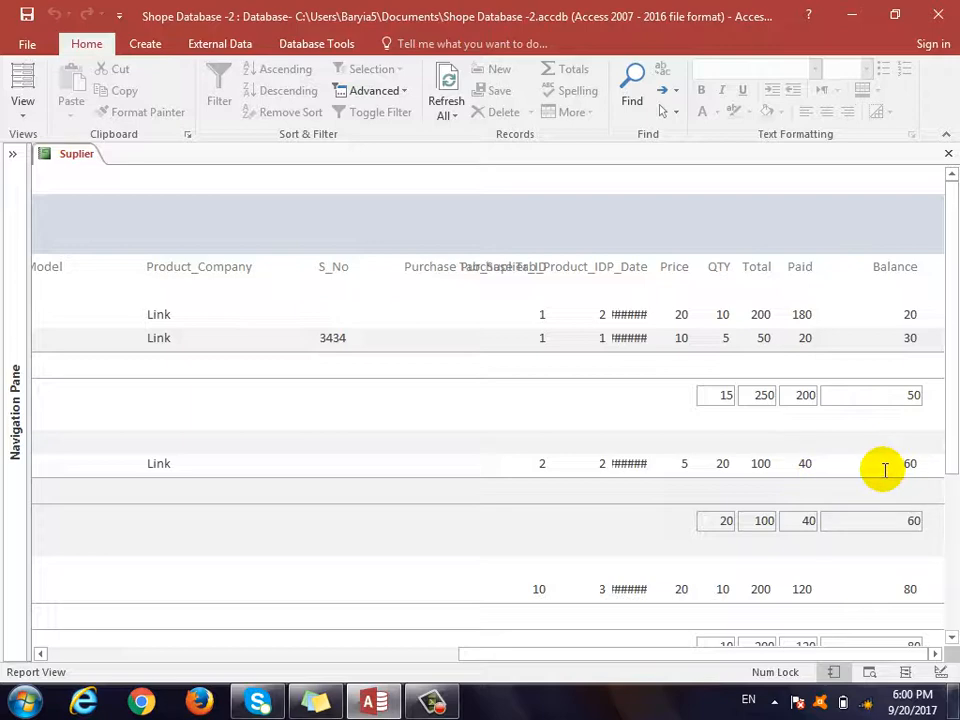
drag(949, 306, 949, 200)
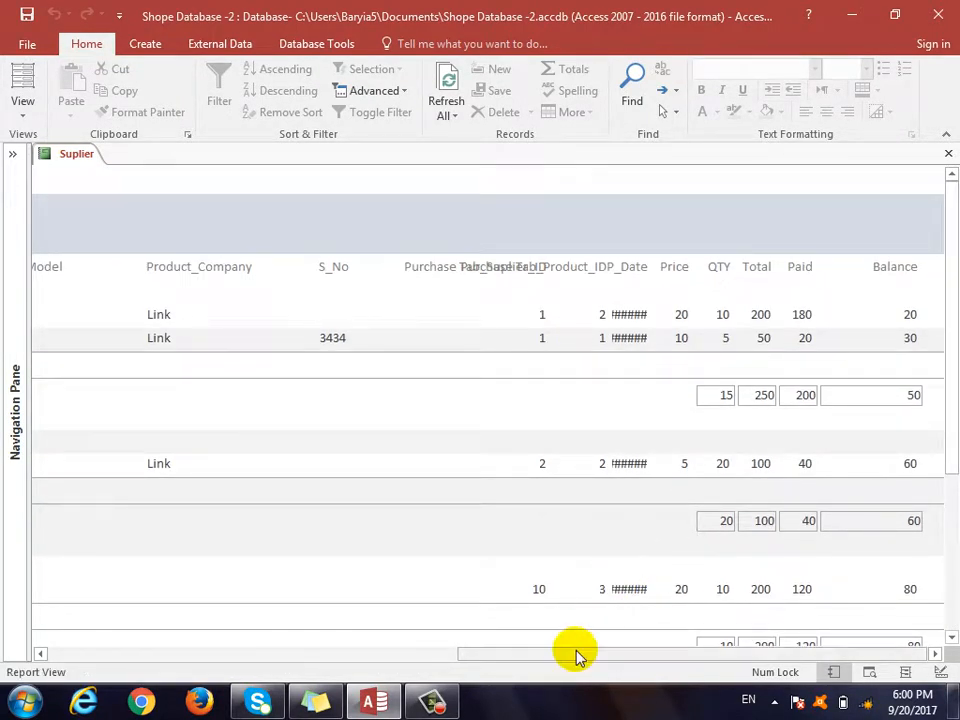
drag(578, 655, 155, 655)
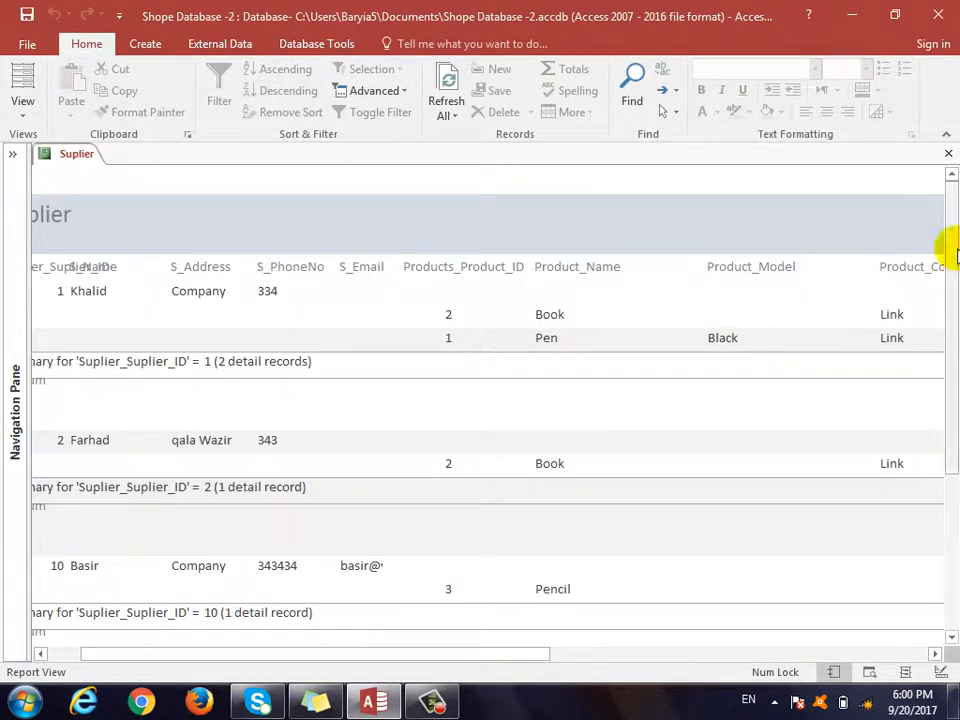
- Close the Suplier report, saving its design changes, and open the Suplier form
click(948, 154)
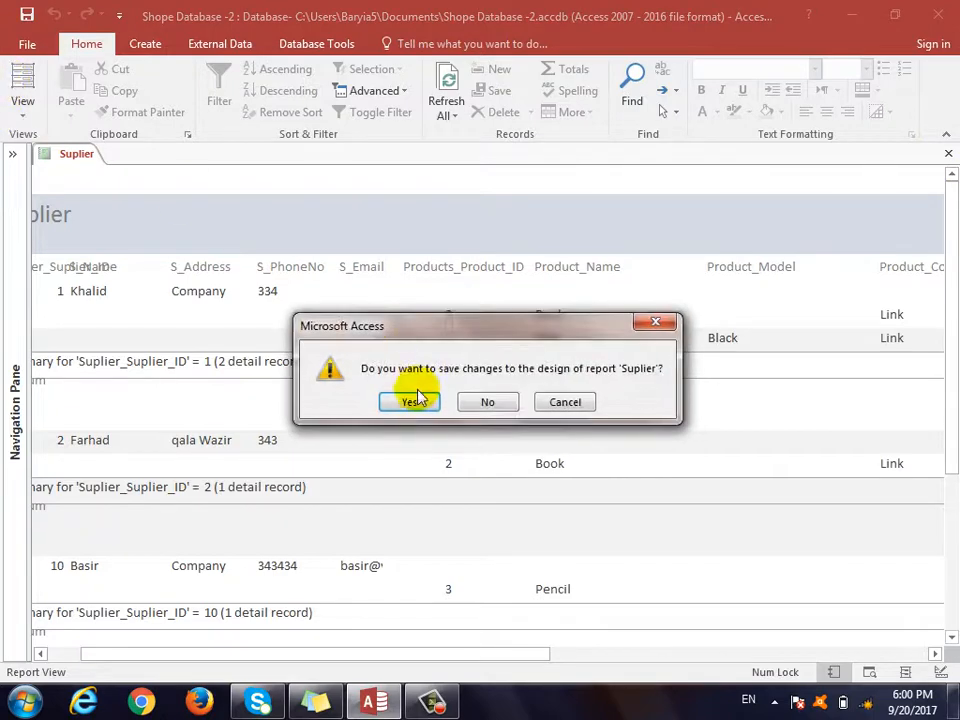
click(410, 401)
click(12, 153)
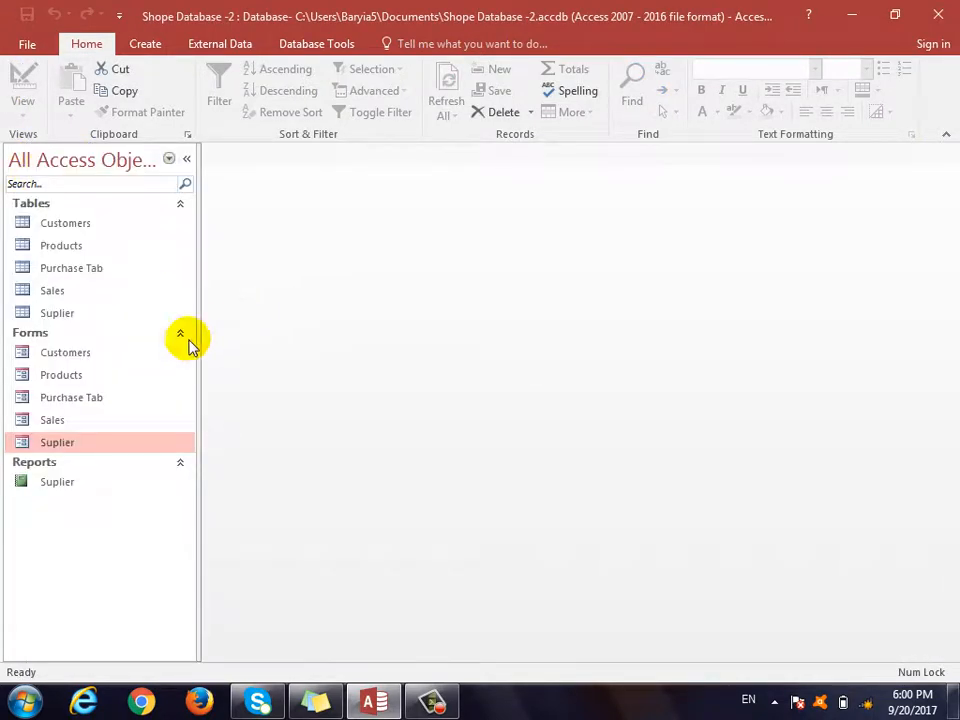
double_click(60, 443)
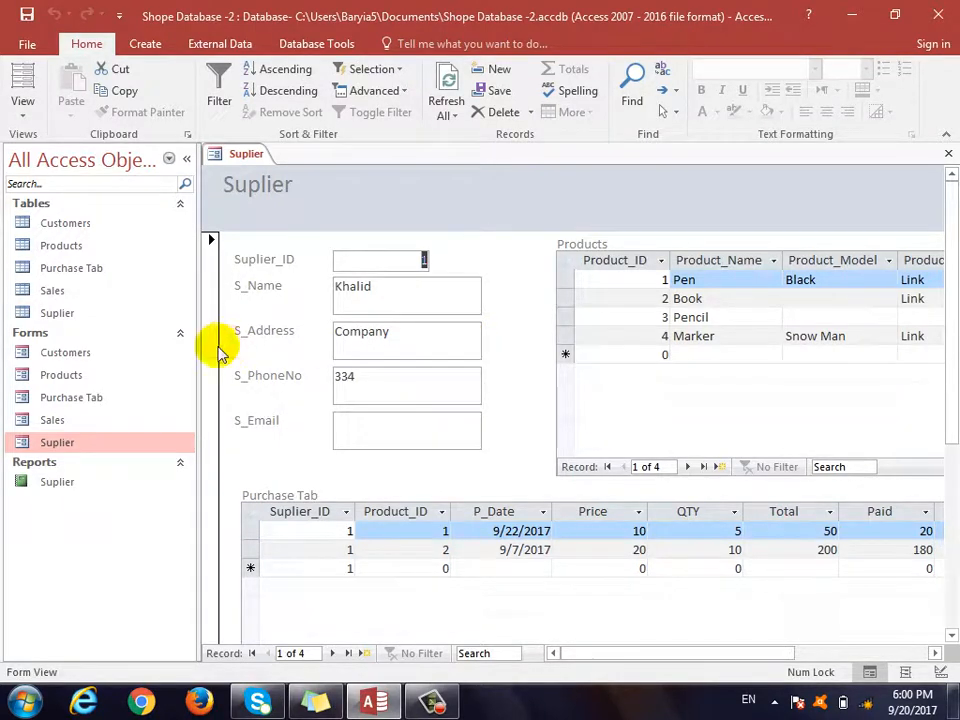